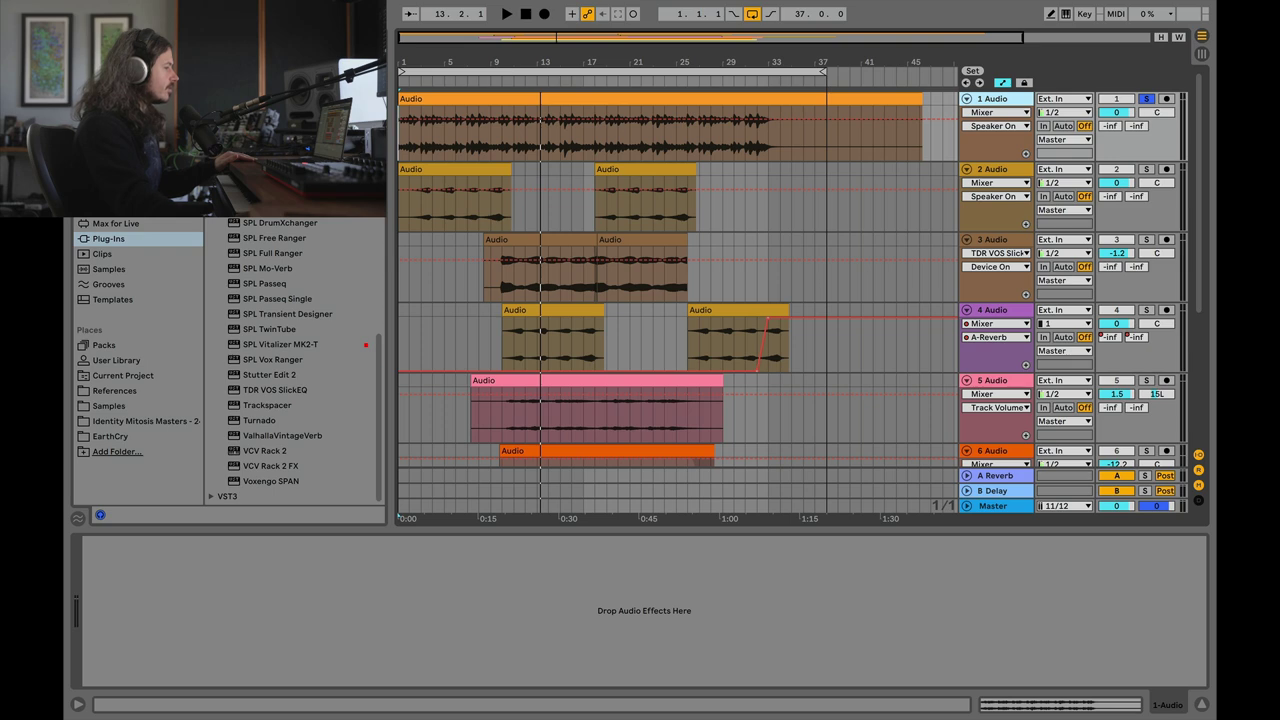
- Drag PTEq-X from the Plug-Ins list onto the 1 Audio pad track
drag(474, 147, 697, 175)
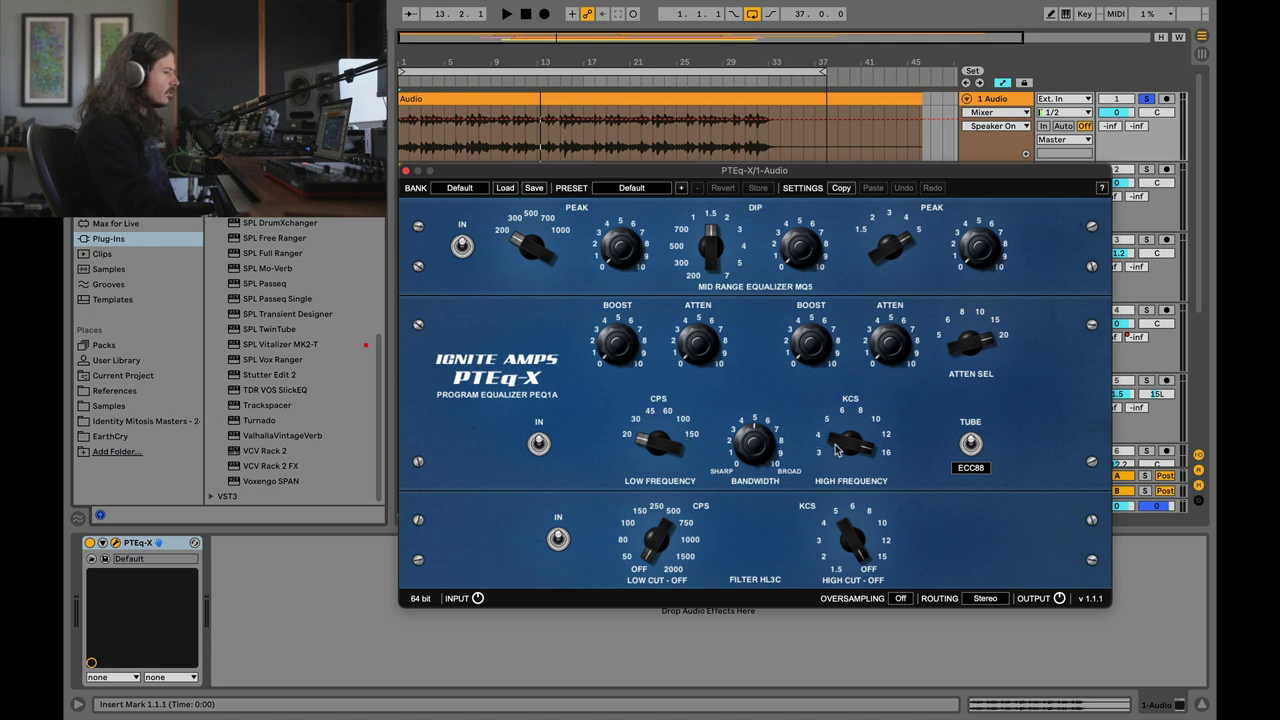
- Turn PTEq-X's high-frequency KCS to 8, back to 4, and start the pad playing
drag(836, 446, 848, 566)
drag(823, 417, 830, 452)
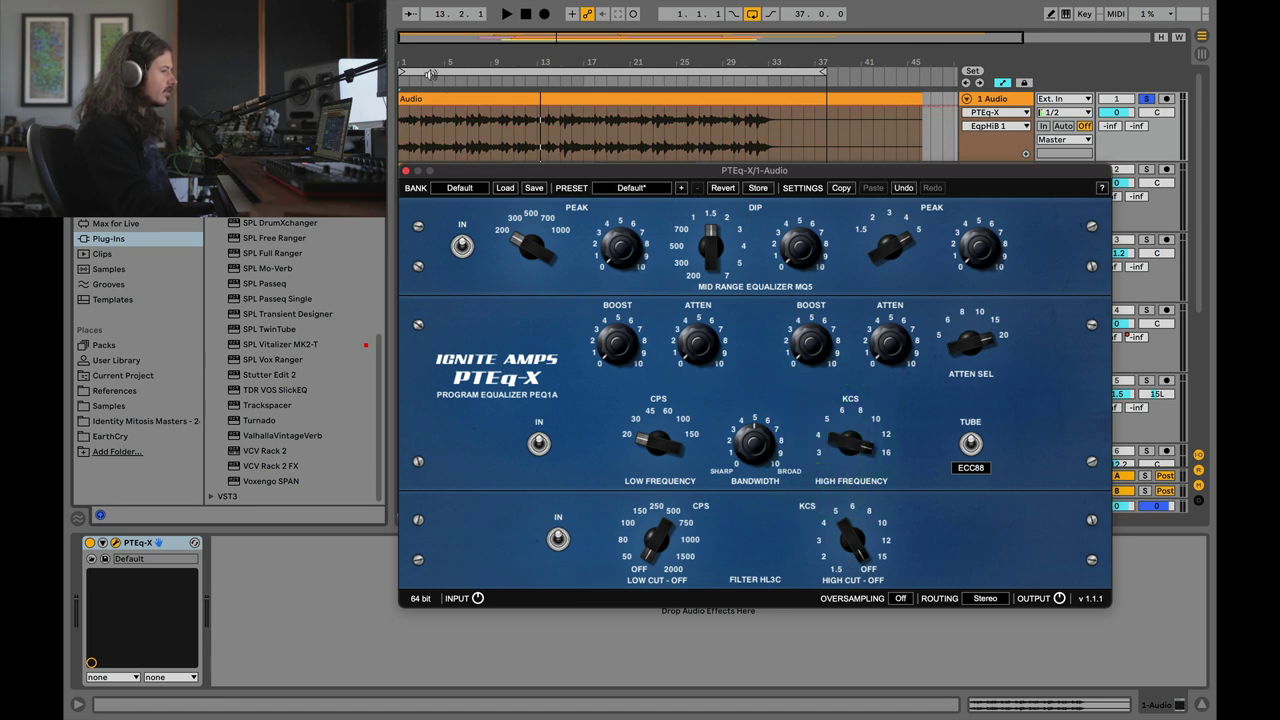
click(507, 15)
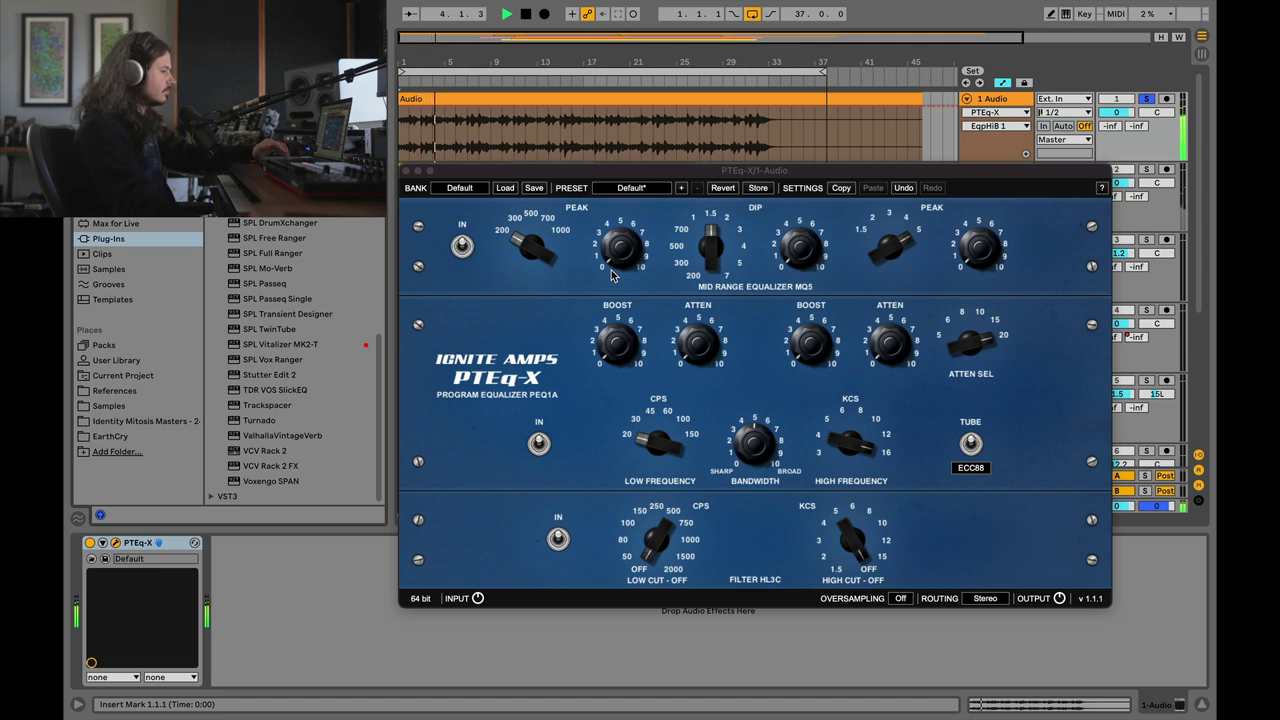
- Audition the pad and adjust PTEq-X's low-frequency attenuation knob
key(space)
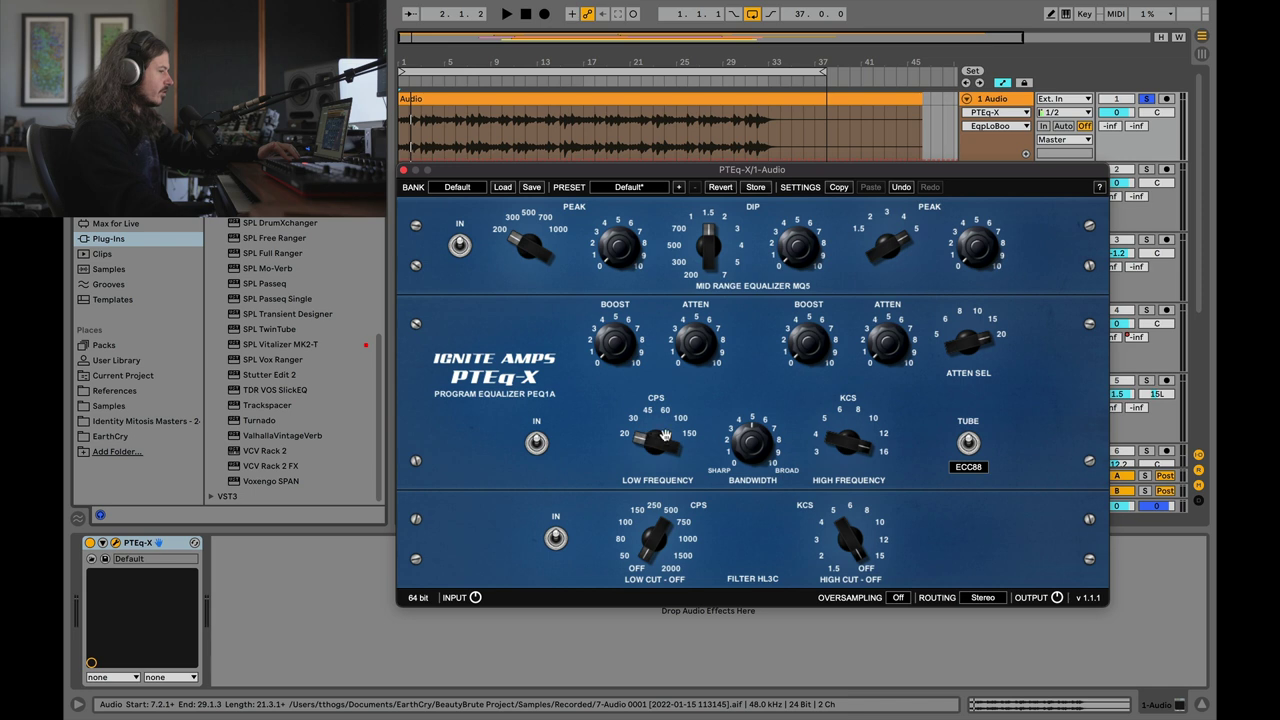
key(space)
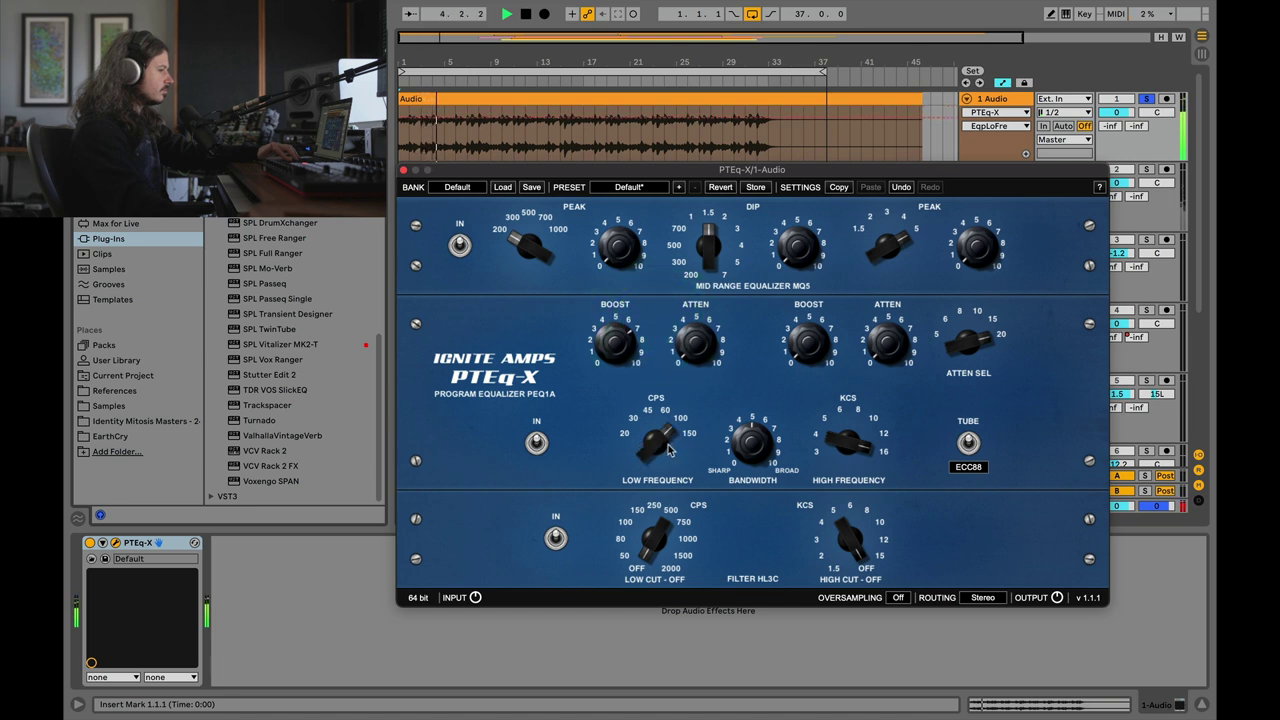
key(space)
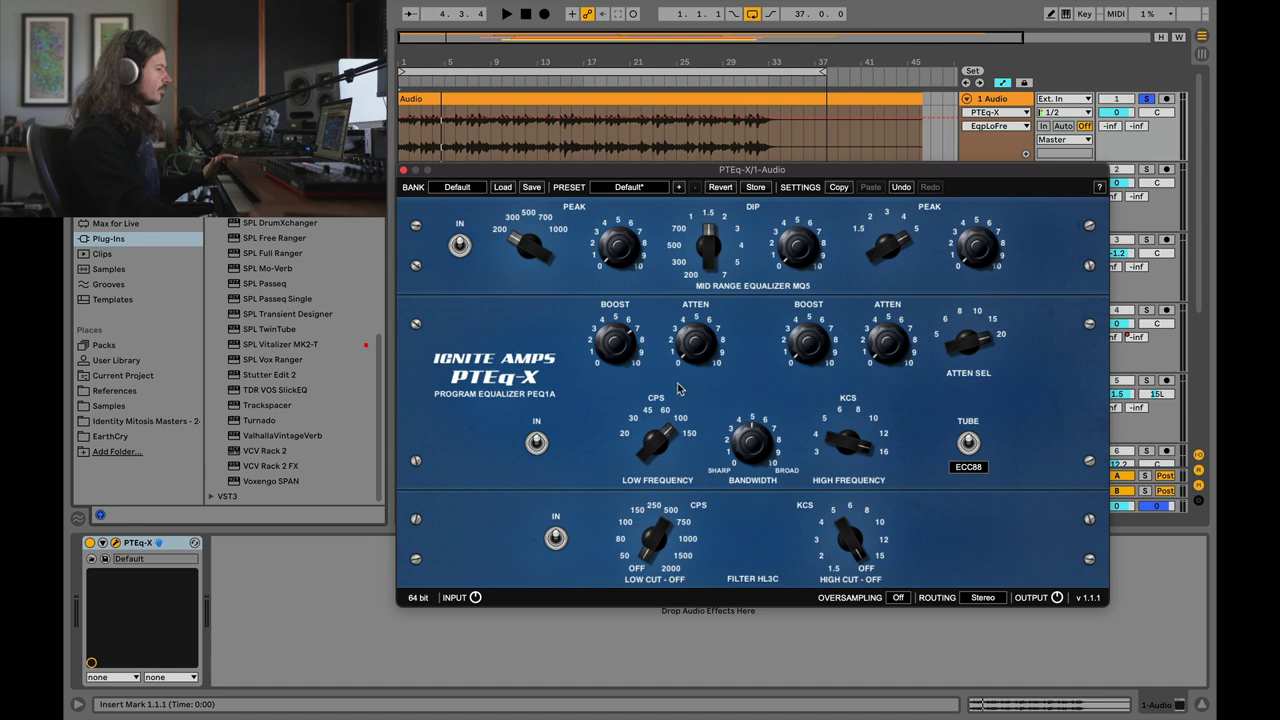
click(689, 348)
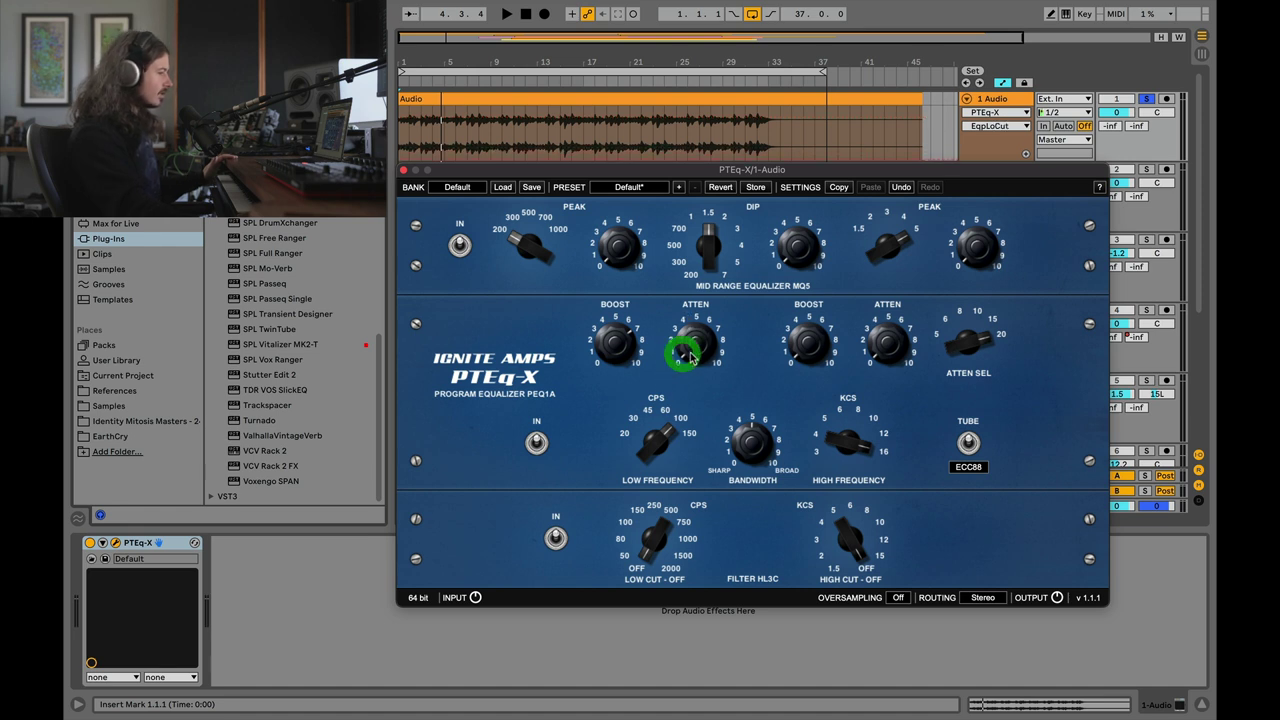
click(690, 335)
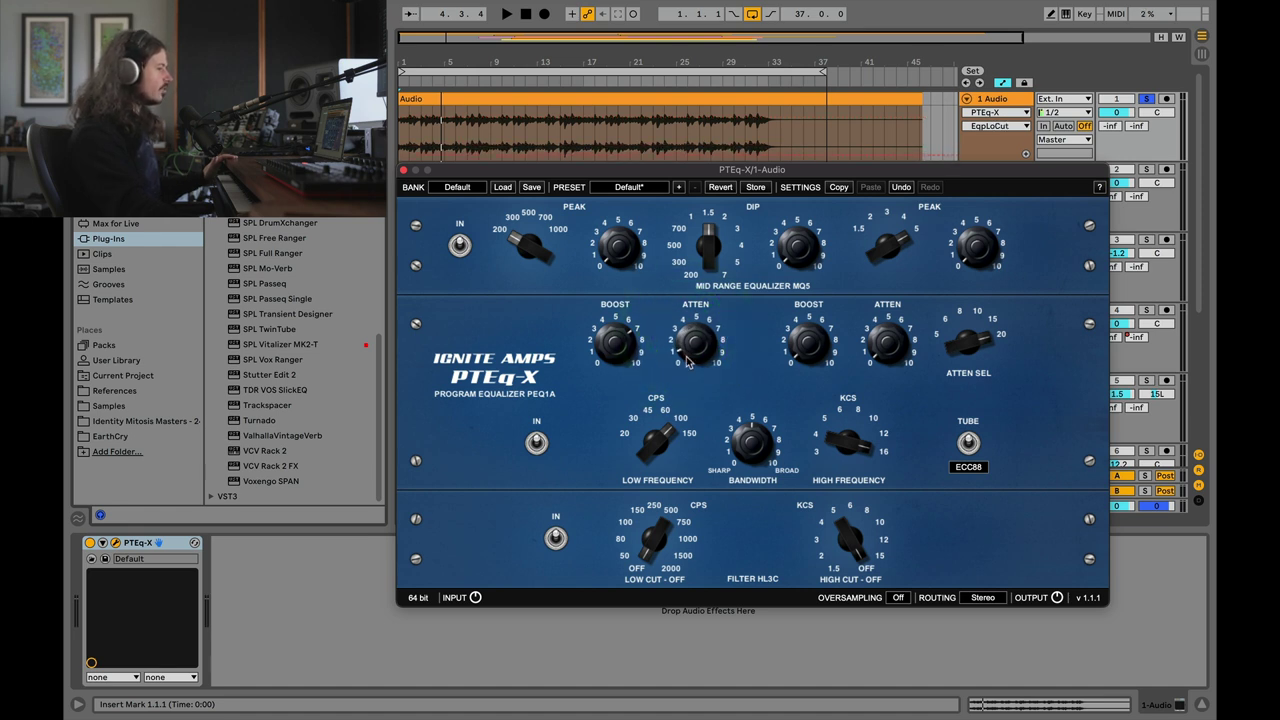
click(687, 360)
click(706, 318)
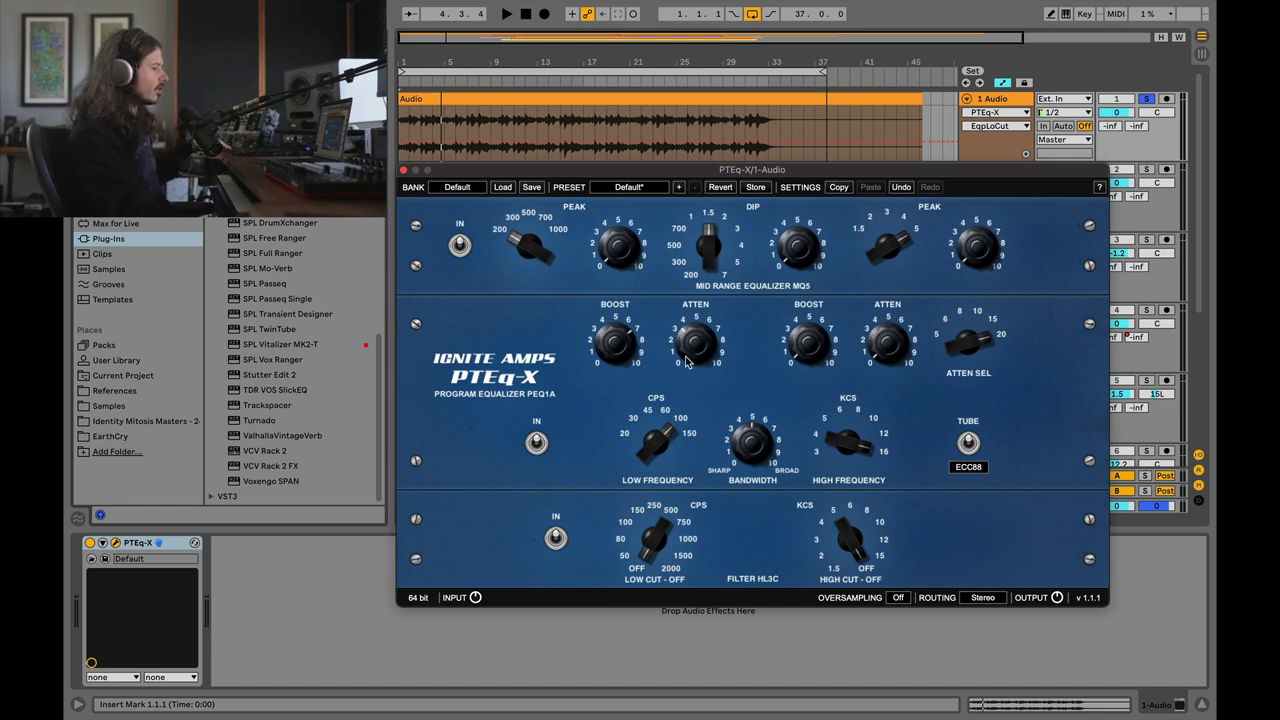
click(688, 347)
- Play the pad, tweak the low boost, and compare PTEq-X bypassed versus enabled
key(space)
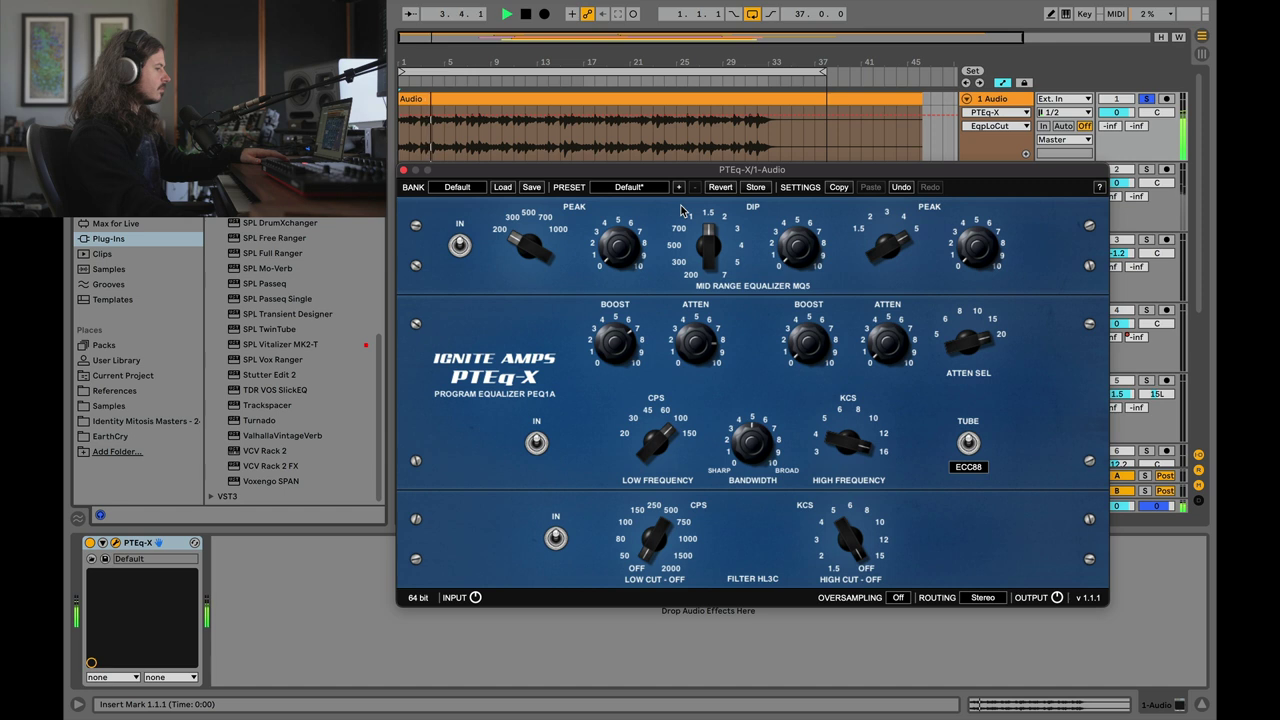
key(space)
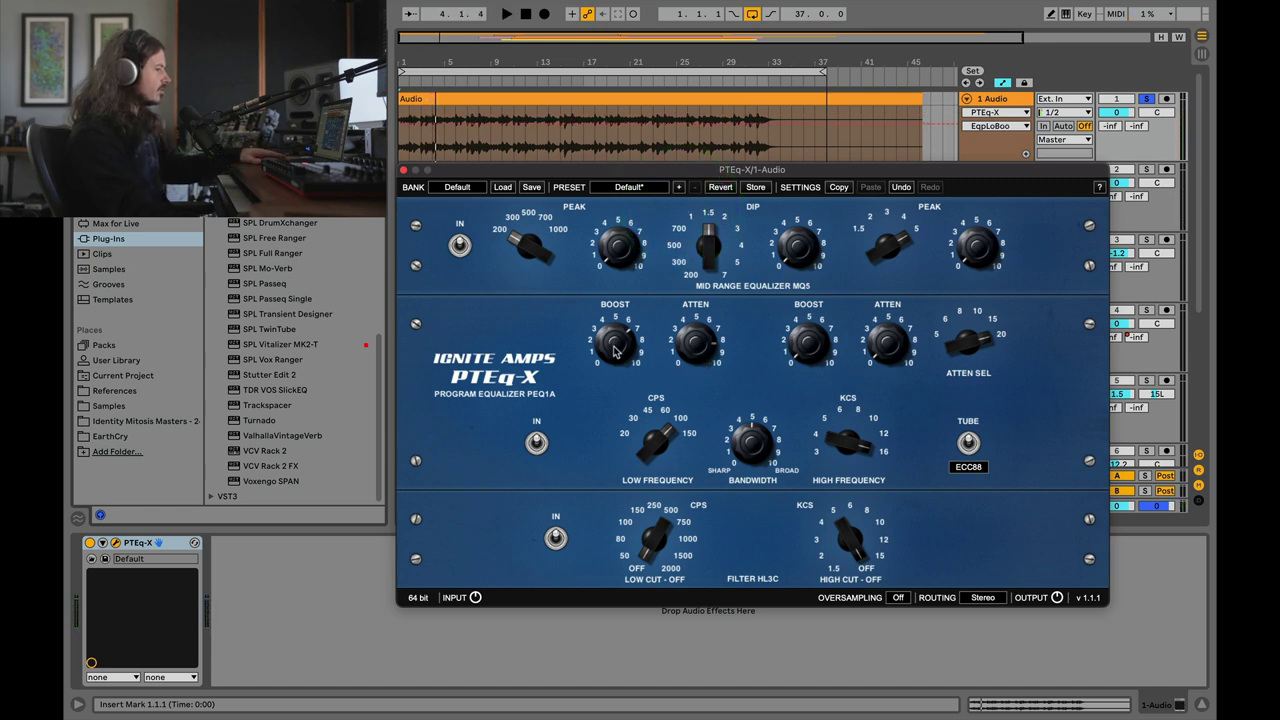
key(space)
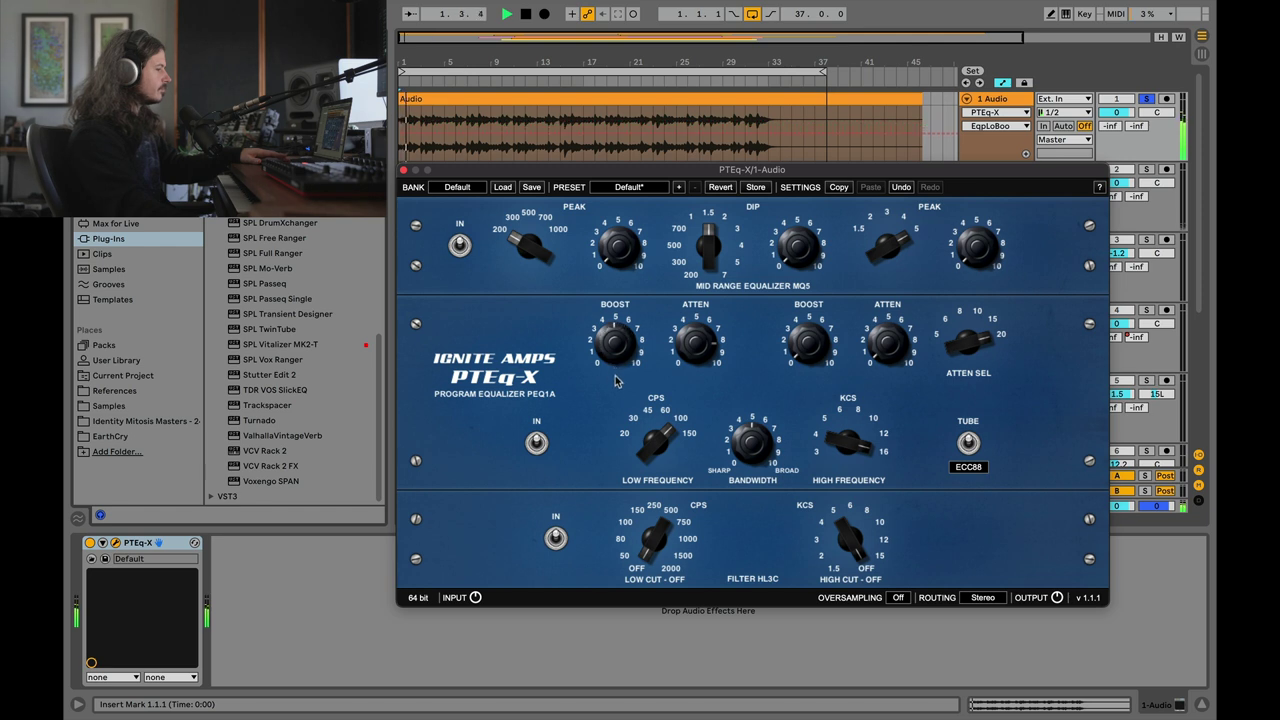
click(615, 378)
click(90, 543)
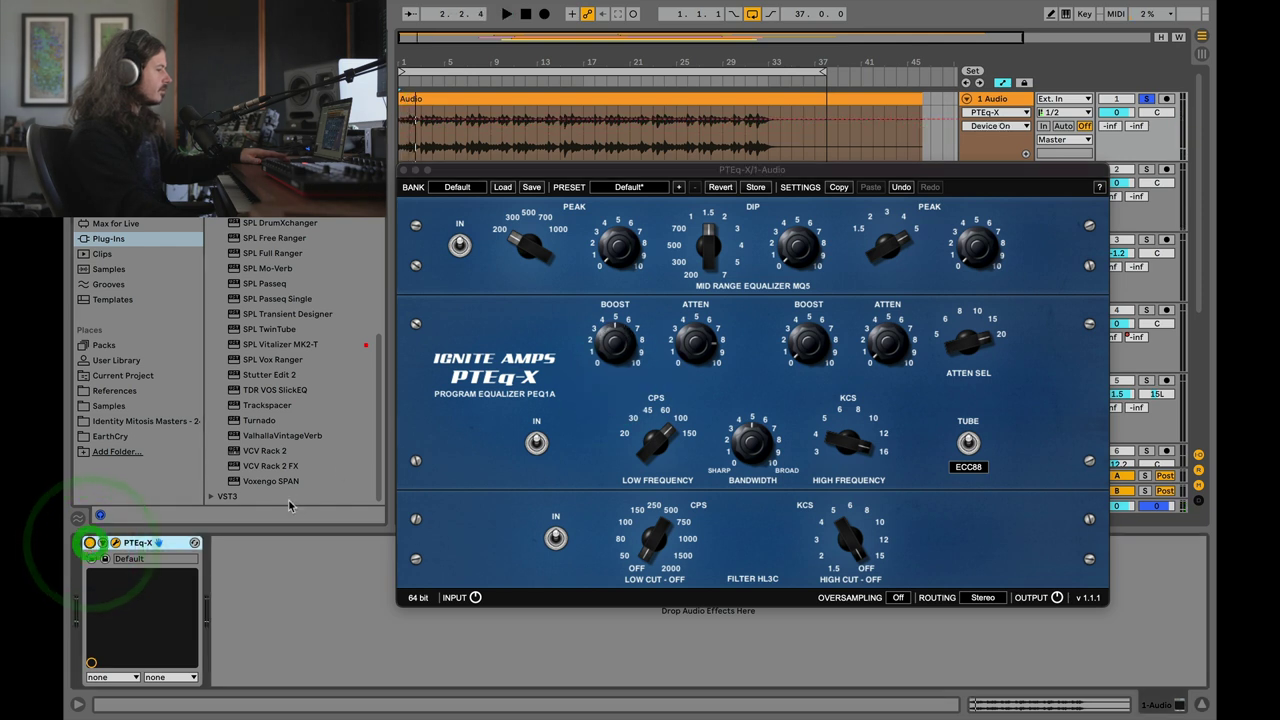
click(90, 543)
key(space)
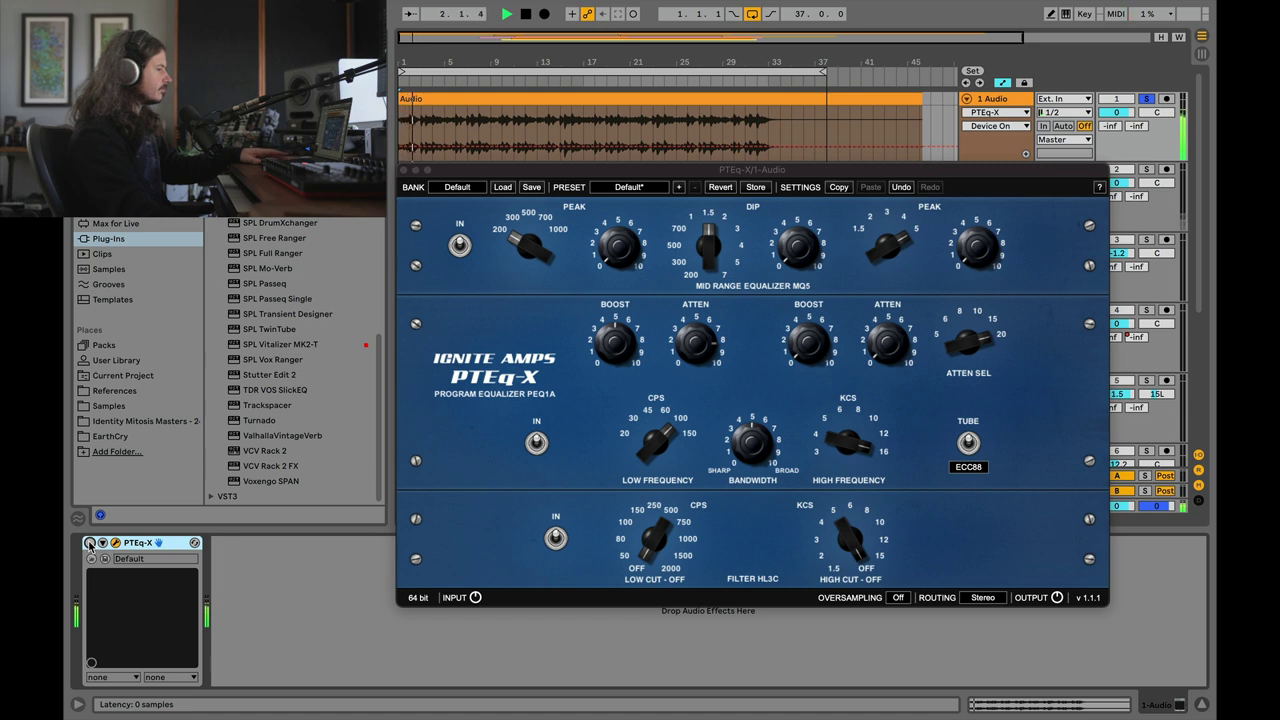
click(89, 543)
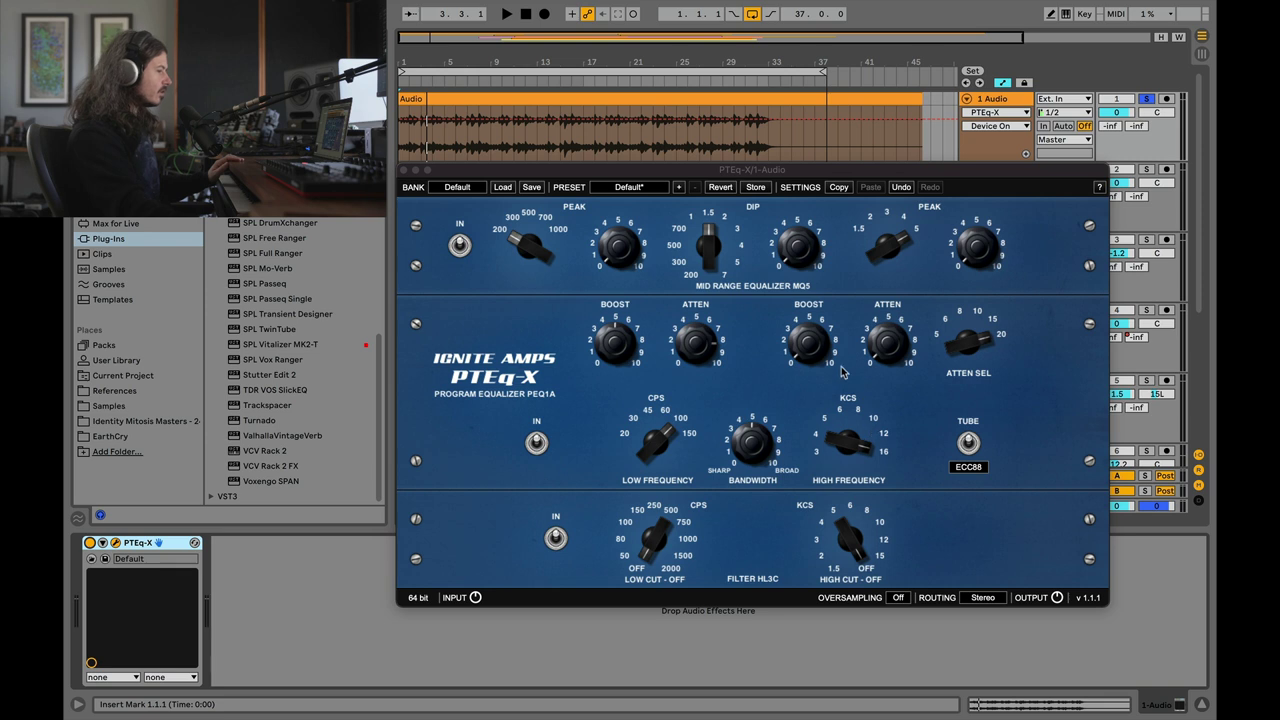
- Adjust PTEq-X's high boost and set the high-frequency band to 8 while playing
click(808, 358)
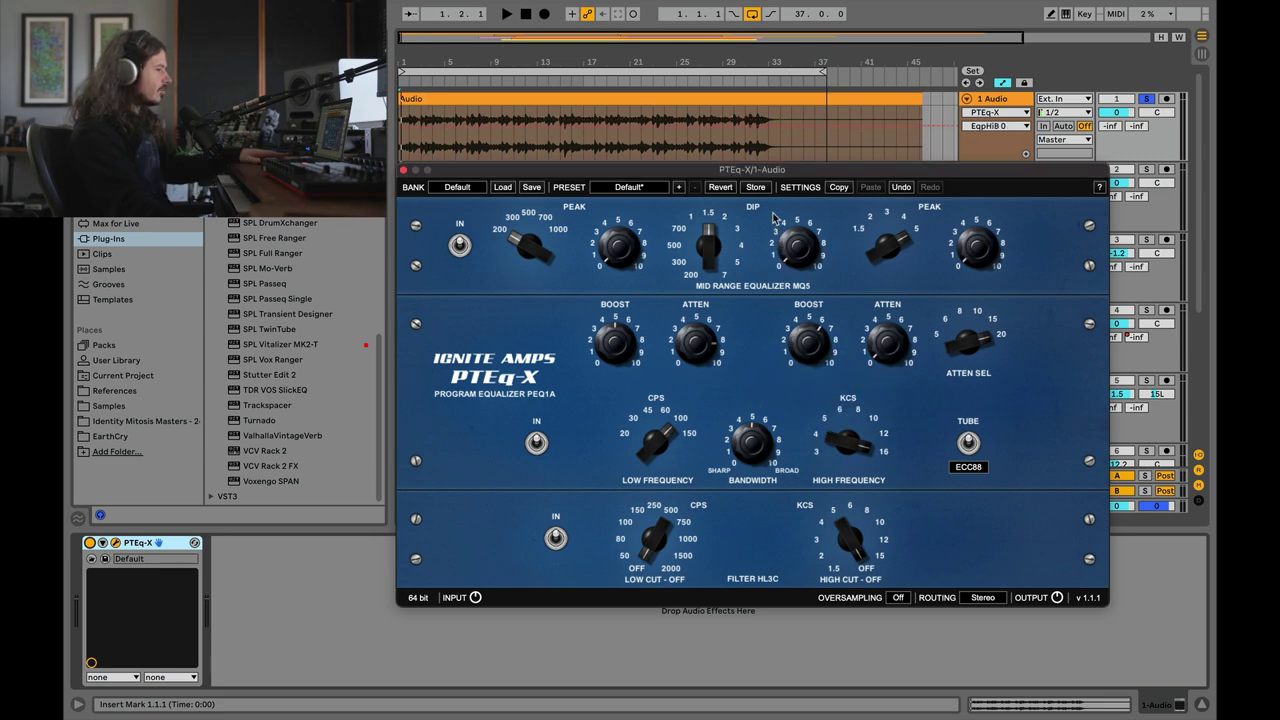
click(797, 366)
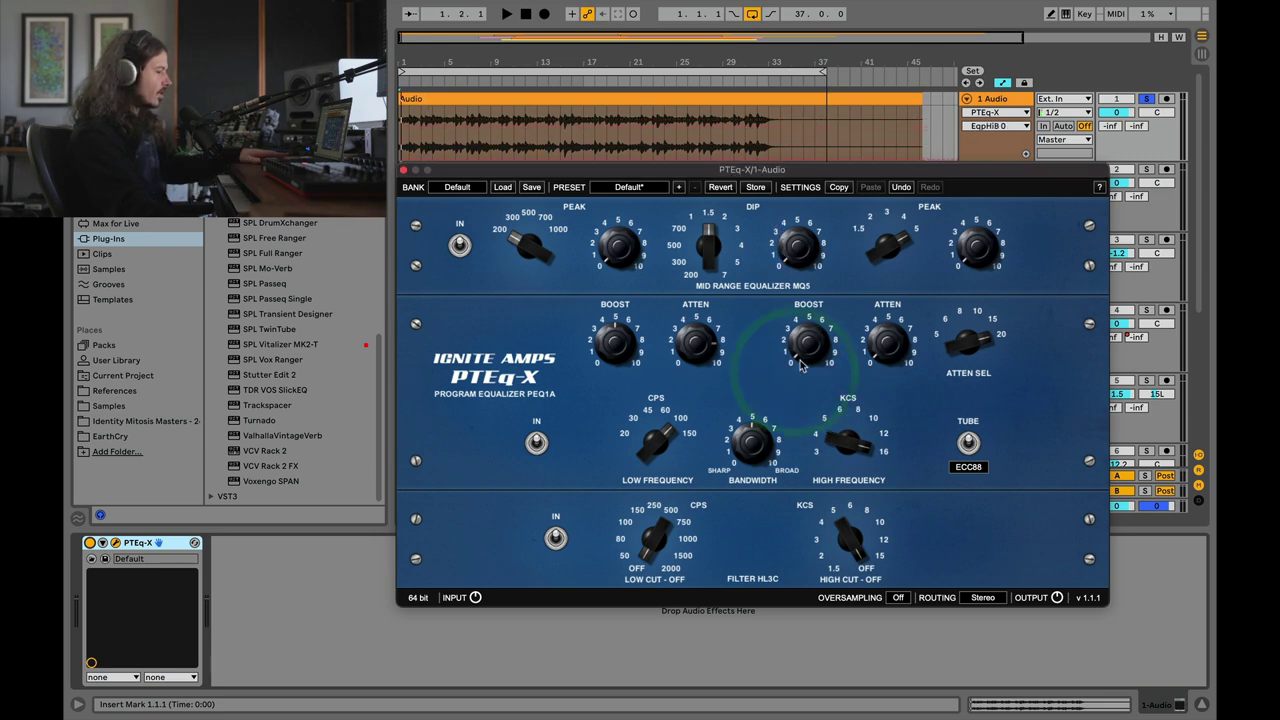
click(797, 245)
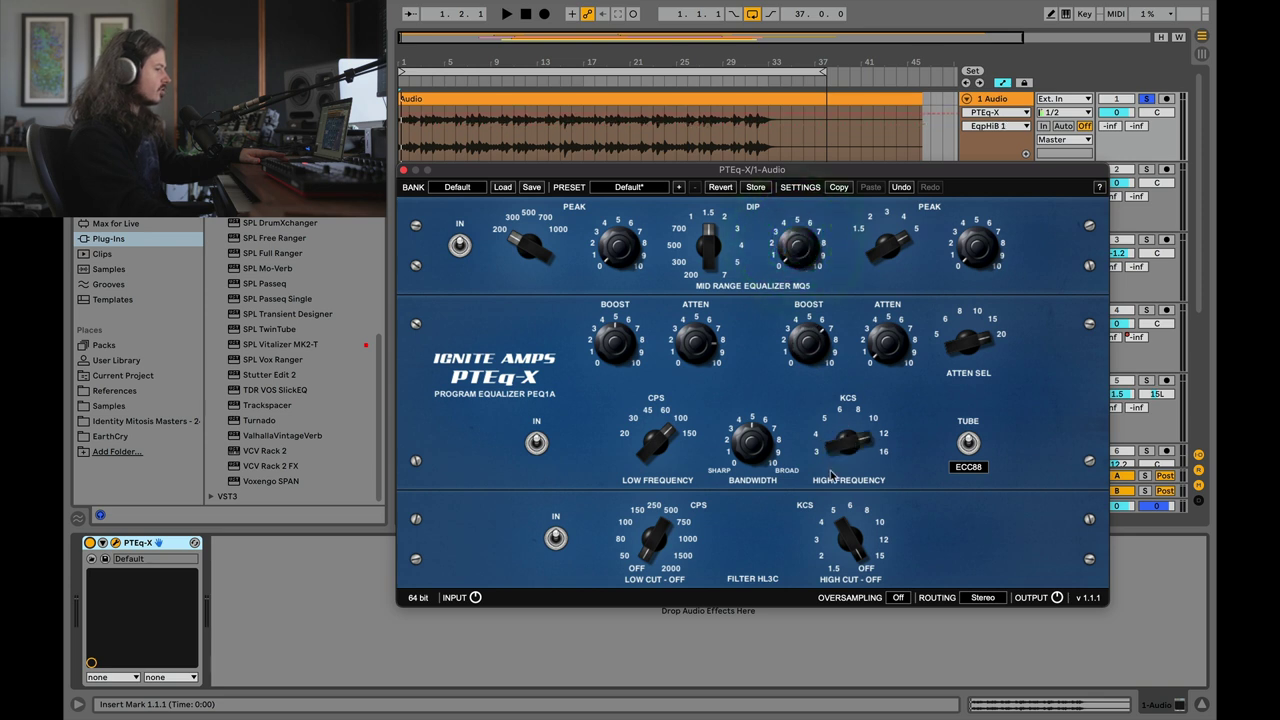
click(829, 409)
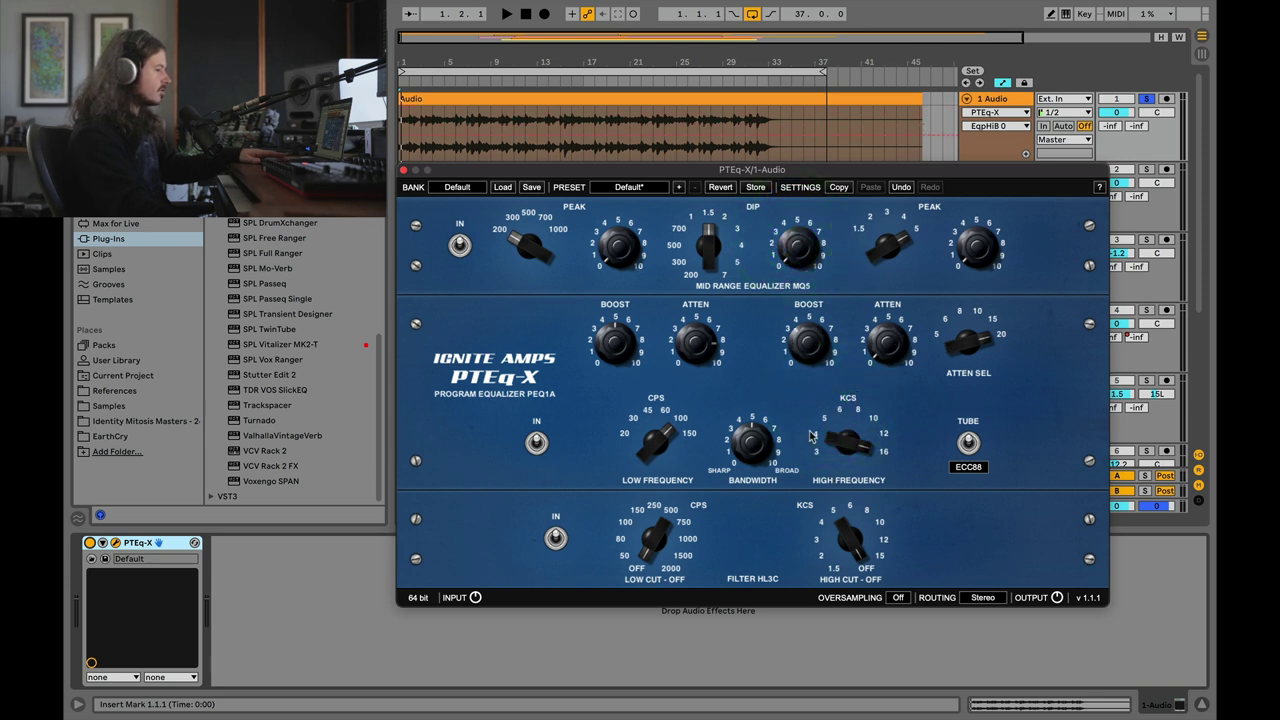
key(space)
click(792, 333)
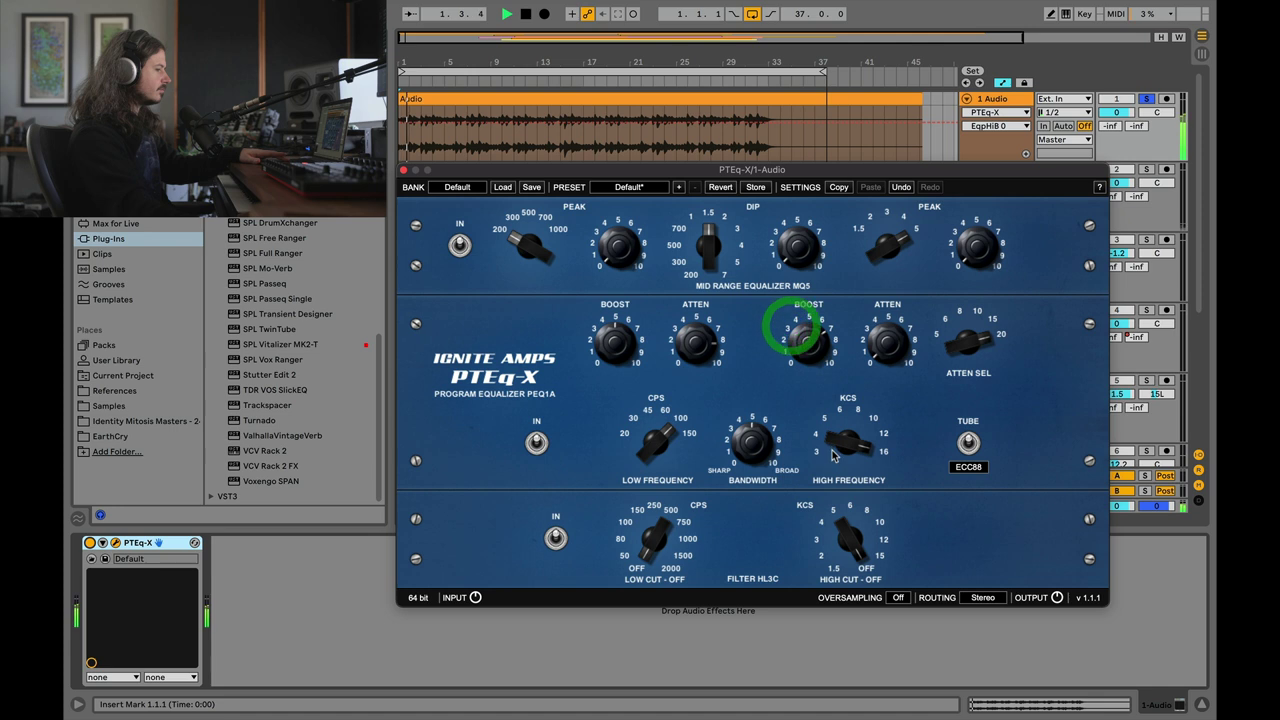
scroll(833, 455, up, 3)
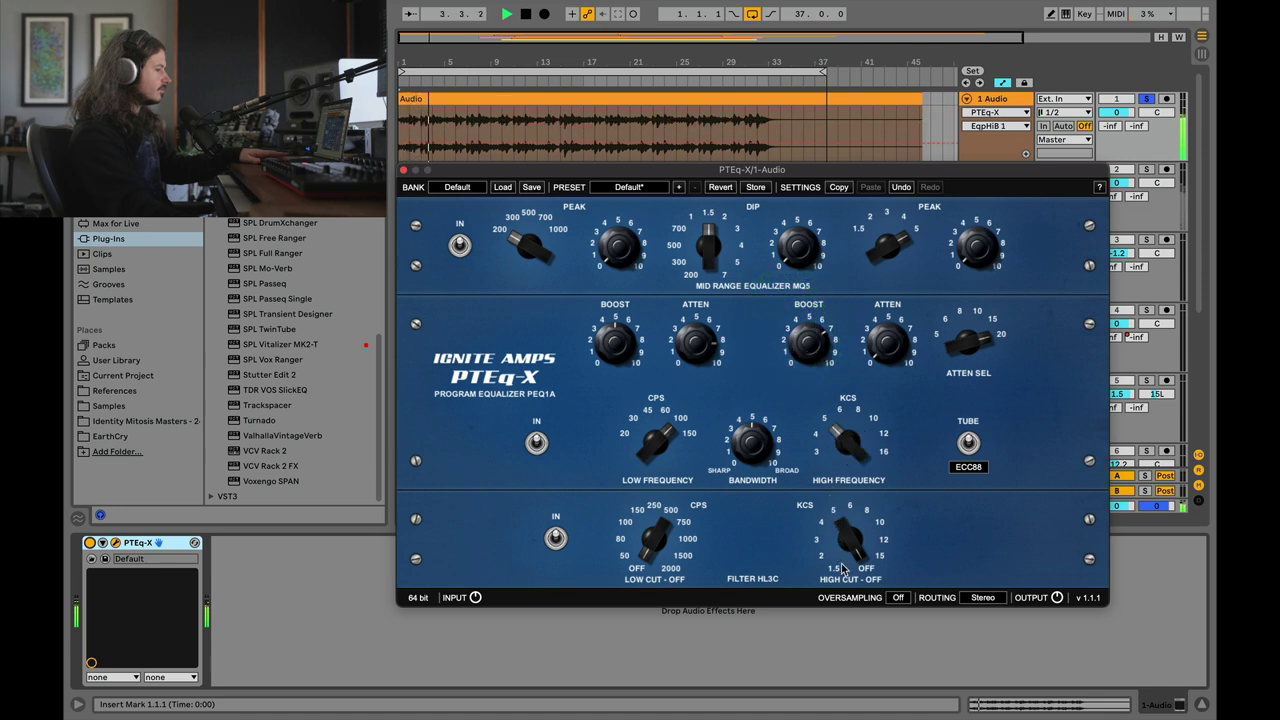
click(813, 363)
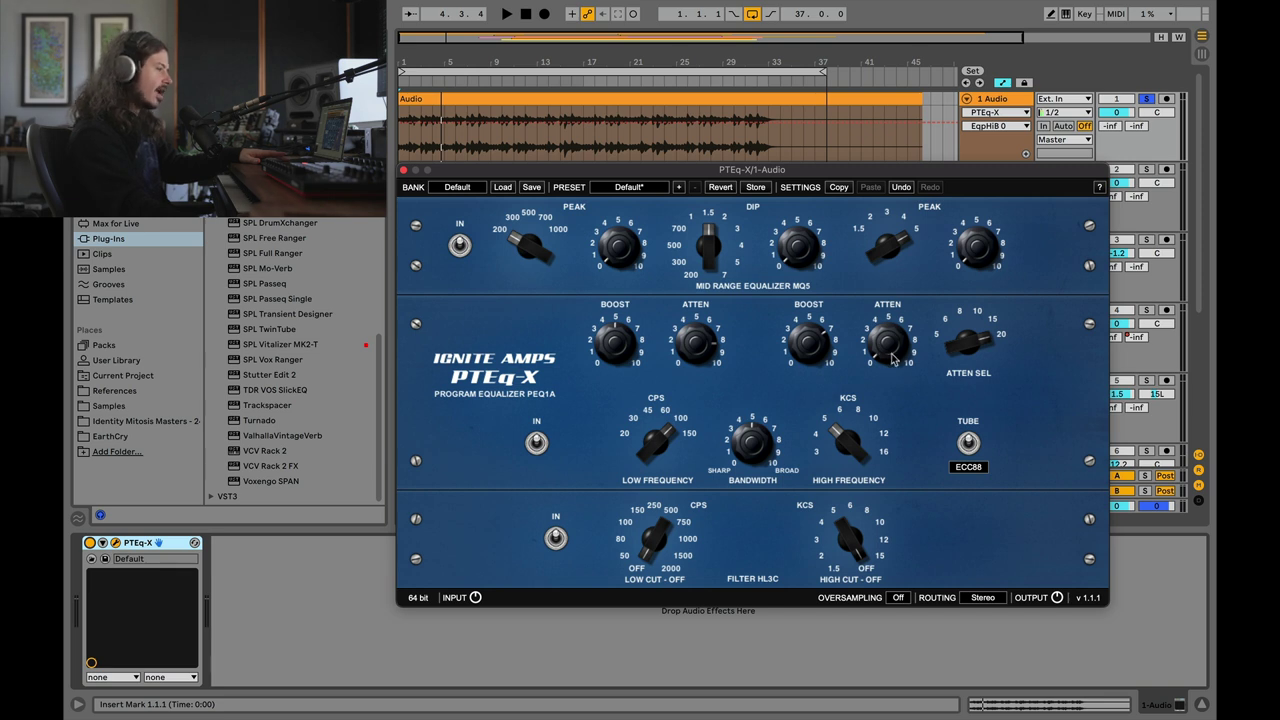
key(space)
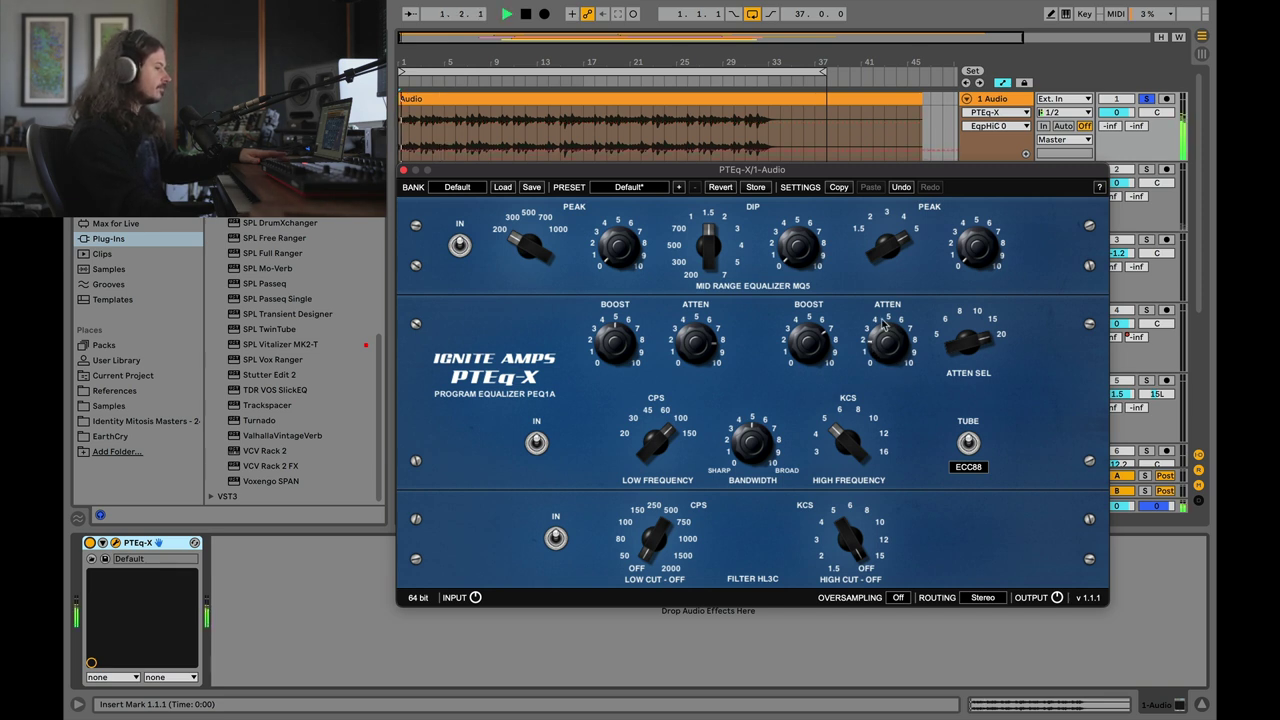
- Adjust the upper mid peak frequency and A/B PTEq-X bypassed twice, leaving it on
click(897, 254)
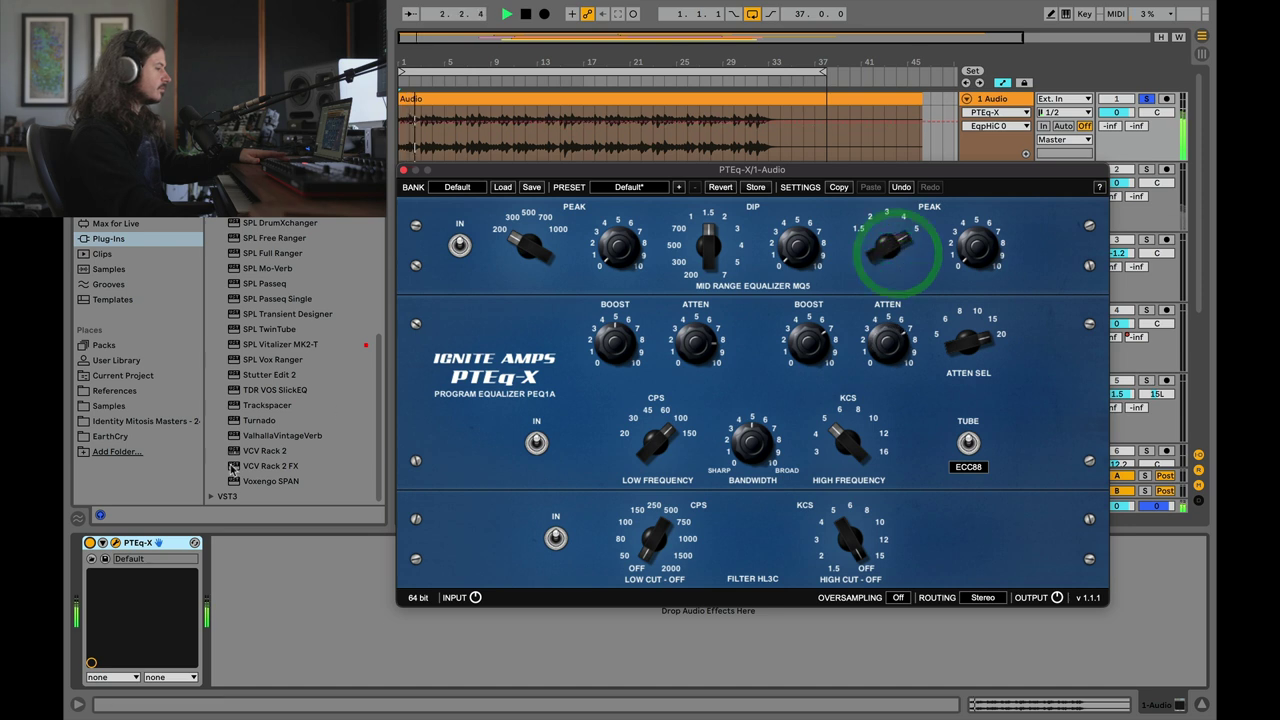
click(89, 543)
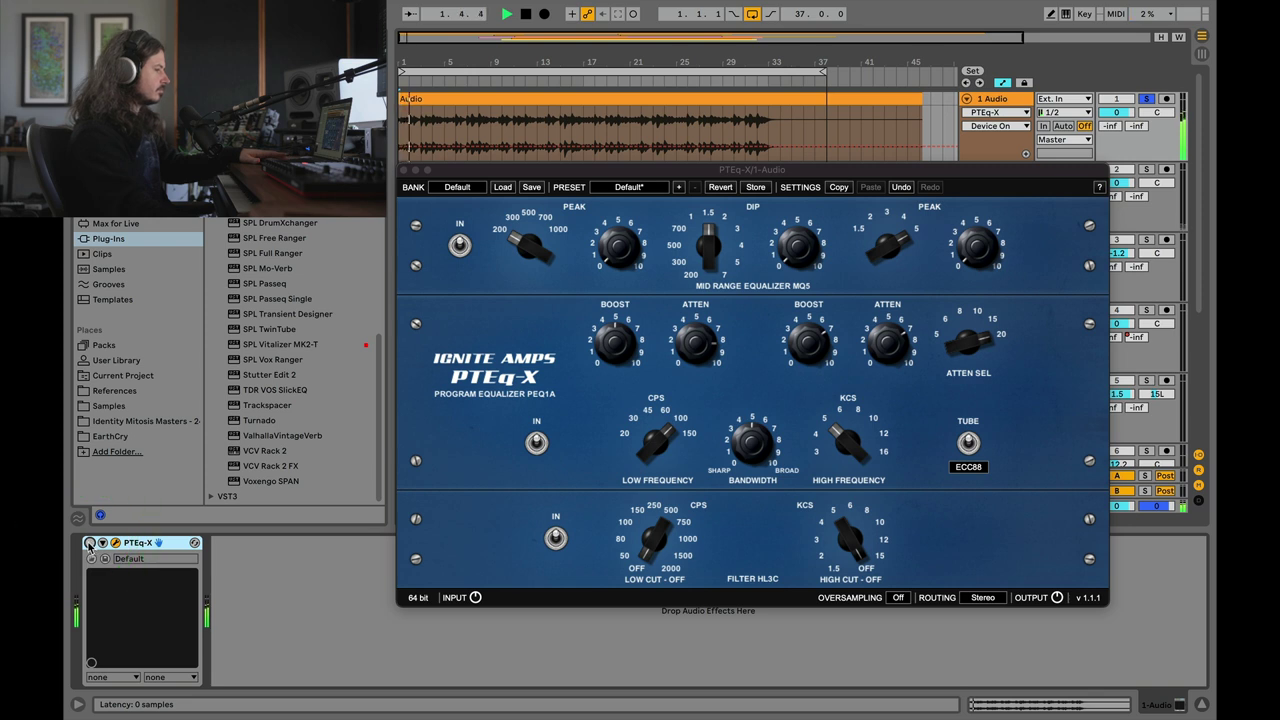
click(89, 543)
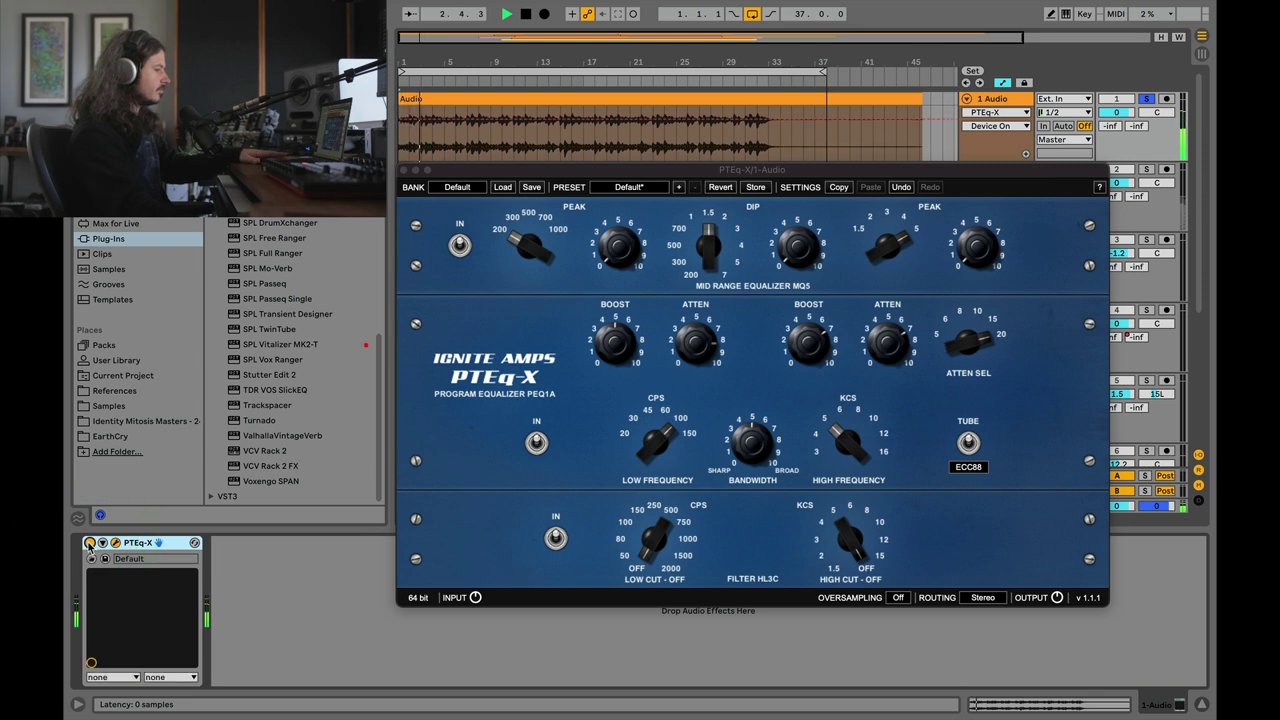
click(89, 543)
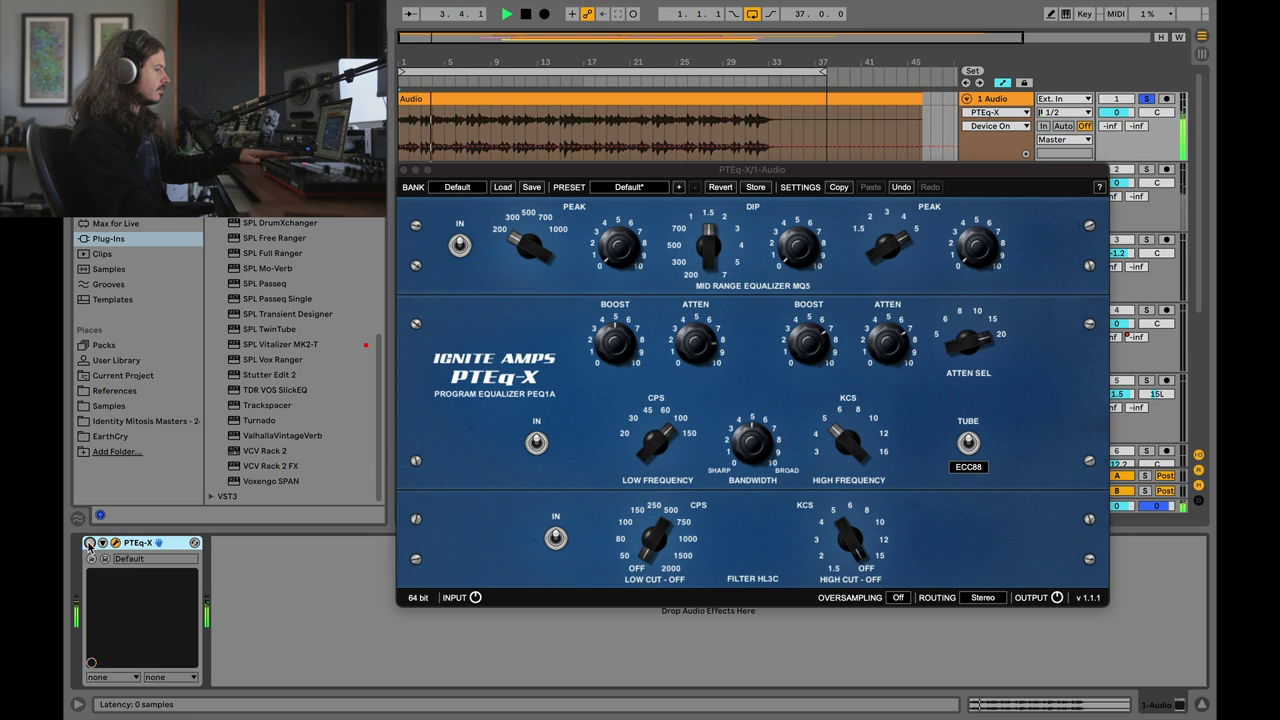
click(89, 543)
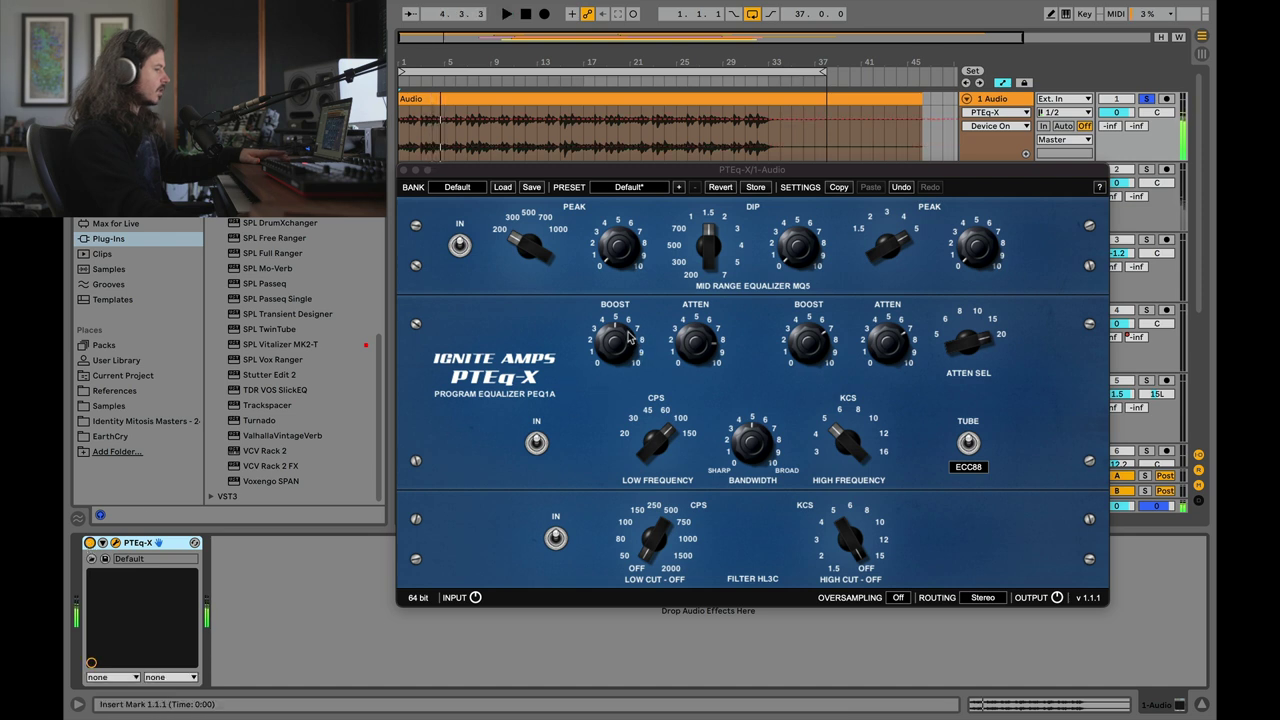
- Turn PTEq-X's low-cut filter frequency while the pad plays
click(647, 555)
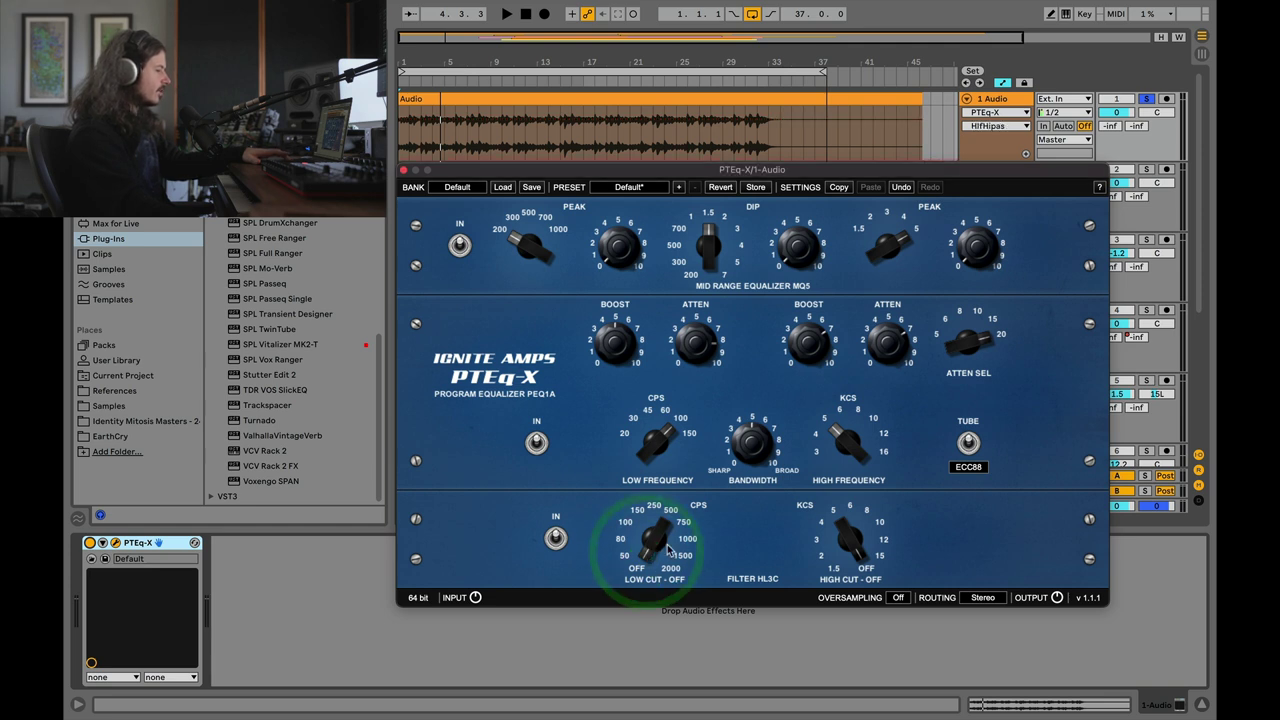
key(space)
drag(655, 548, 628, 454)
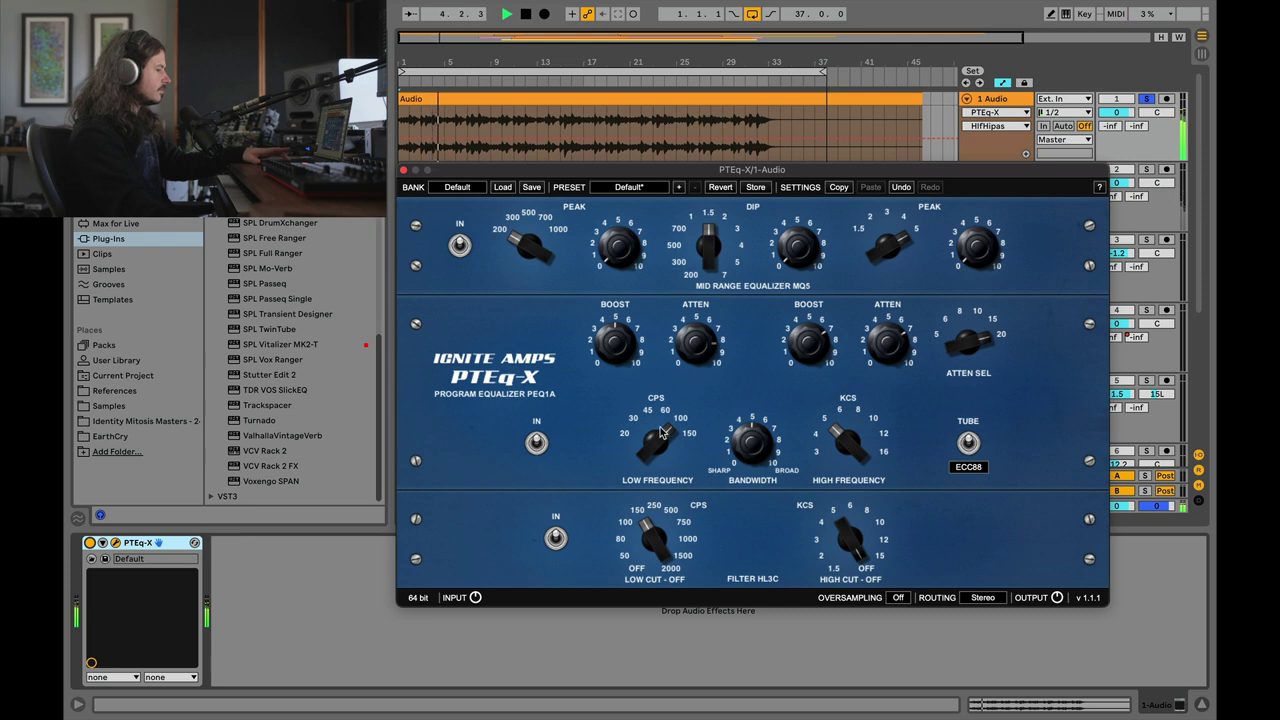
key(space)
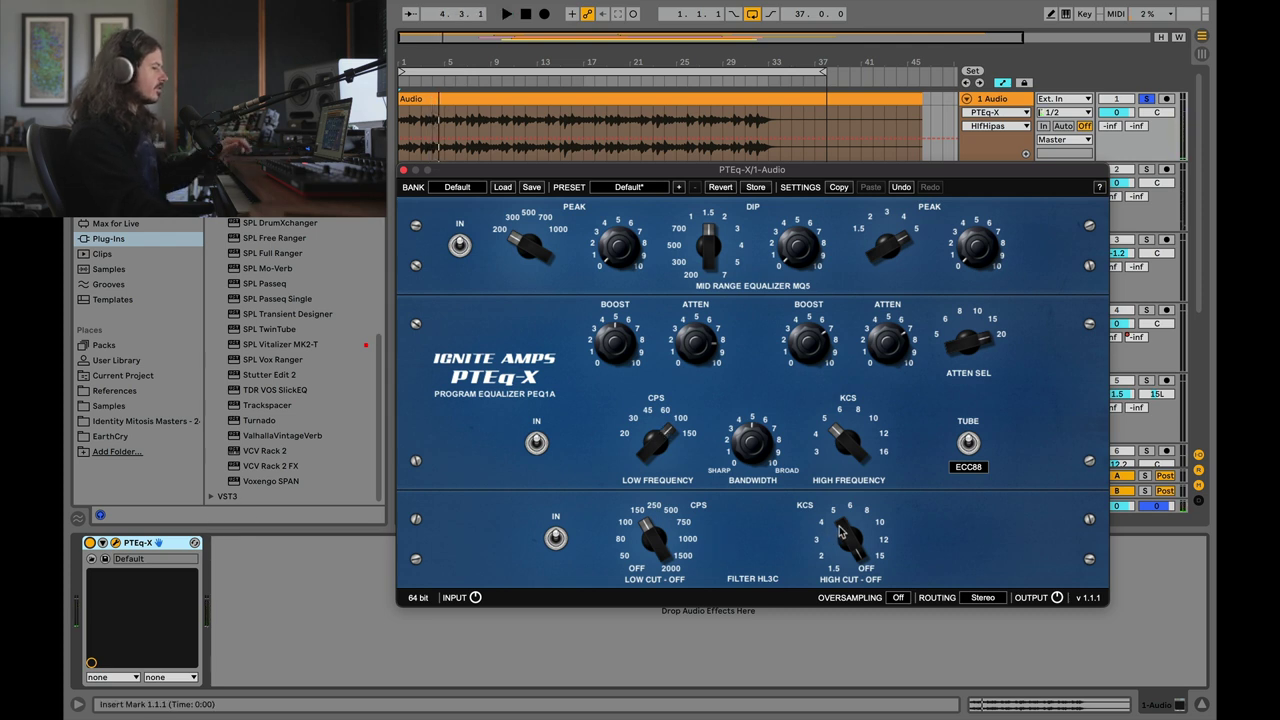
- Set the high-cut filter to about 6, then compare bypassed and re-enable PTEq-X
key(space)
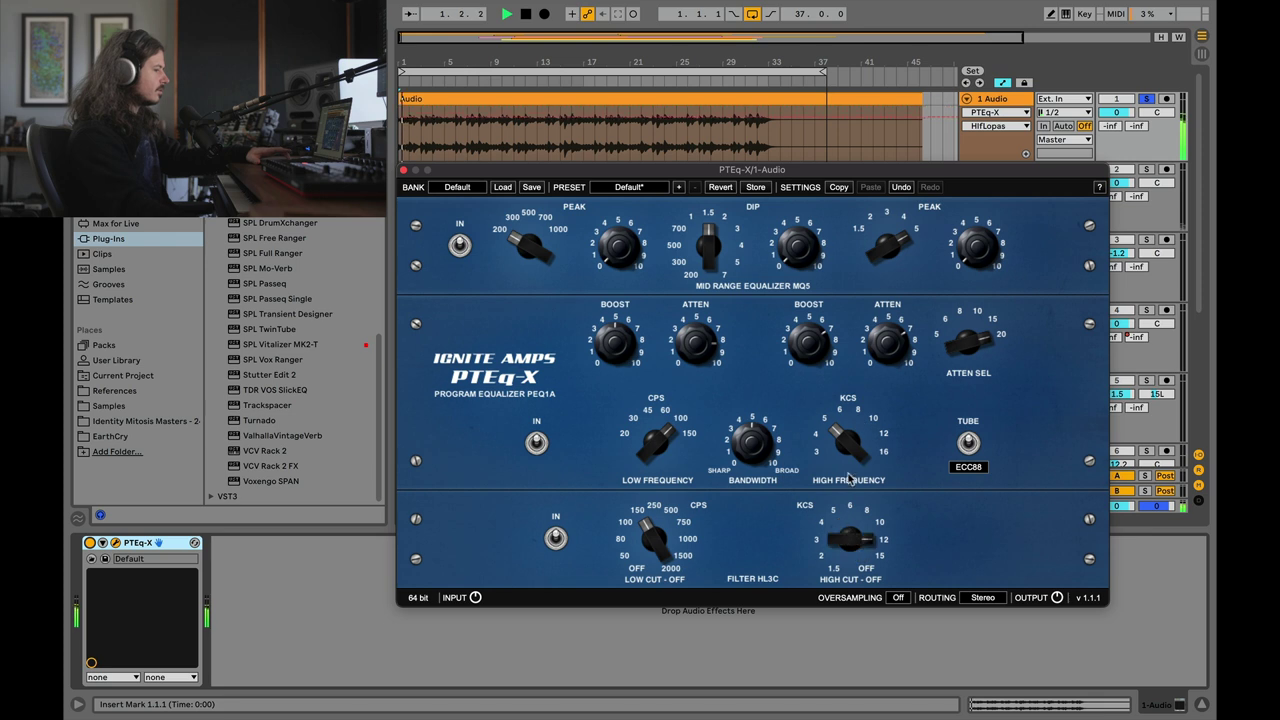
drag(850, 540, 845, 516)
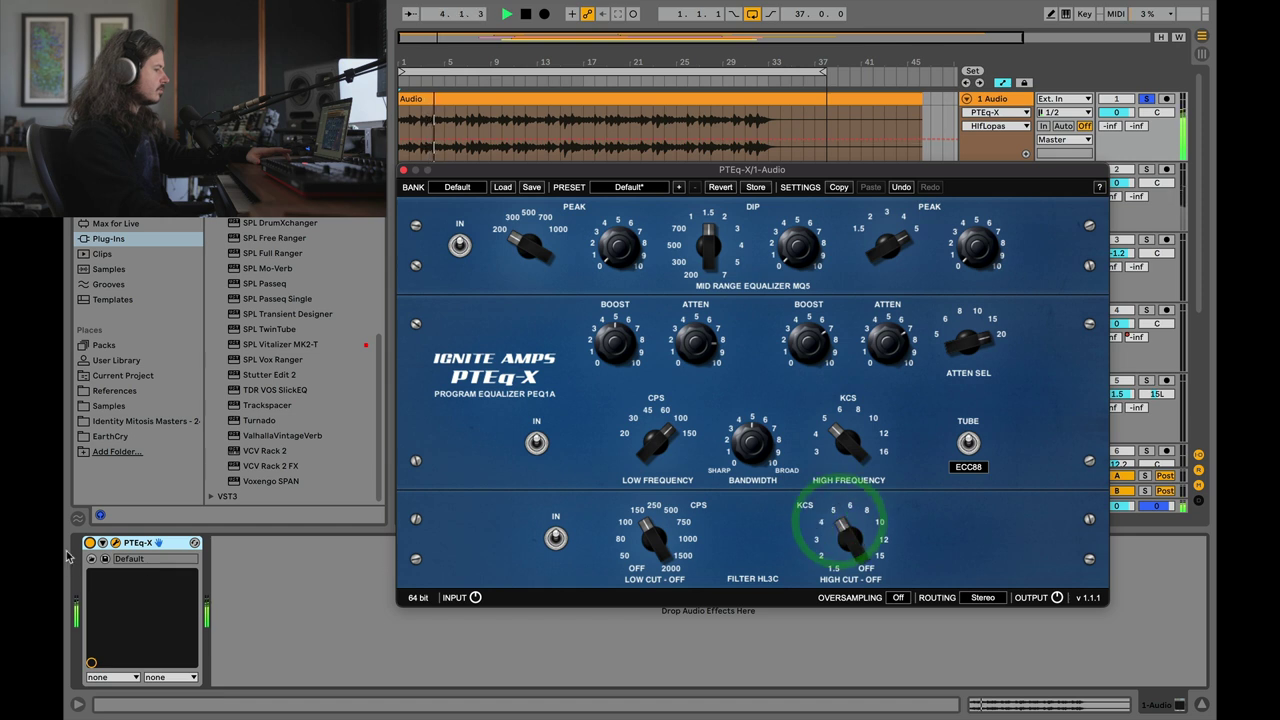
click(88, 544)
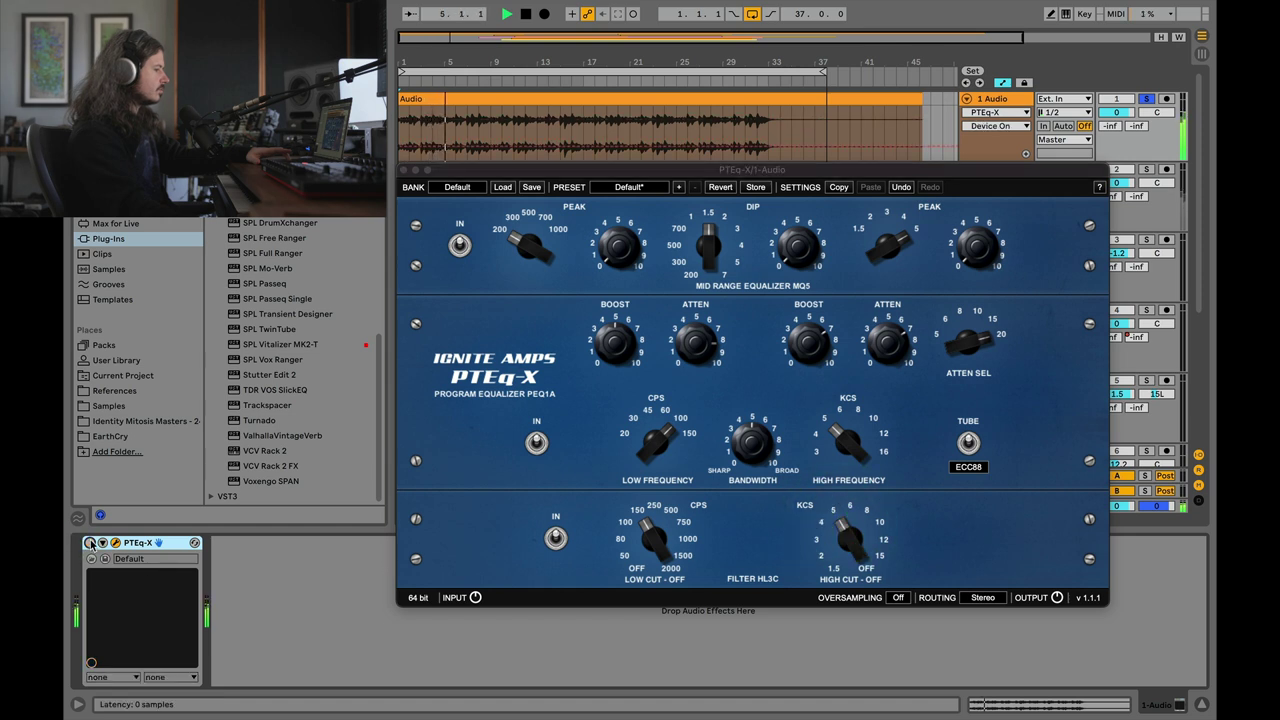
click(88, 544)
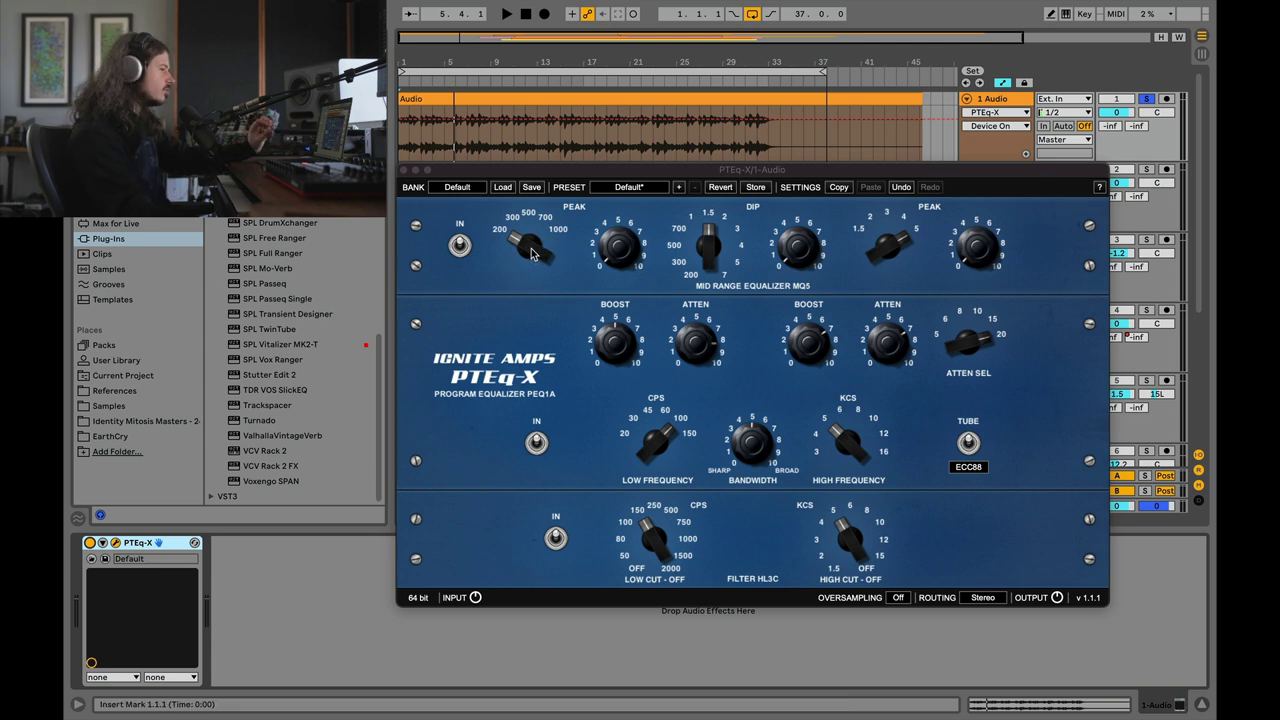
- Step PTEq-X's low peak frequency up from about 300 to 500 during playback
key(space)
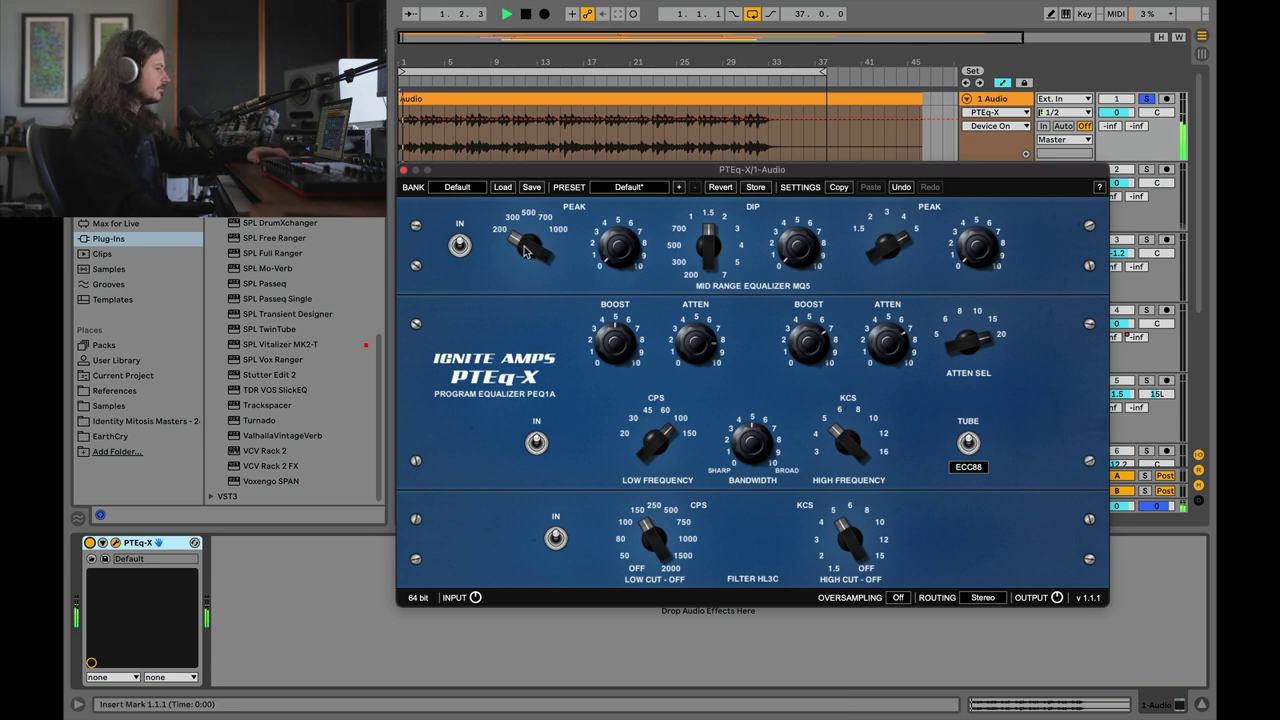
click(526, 246)
click(612, 168)
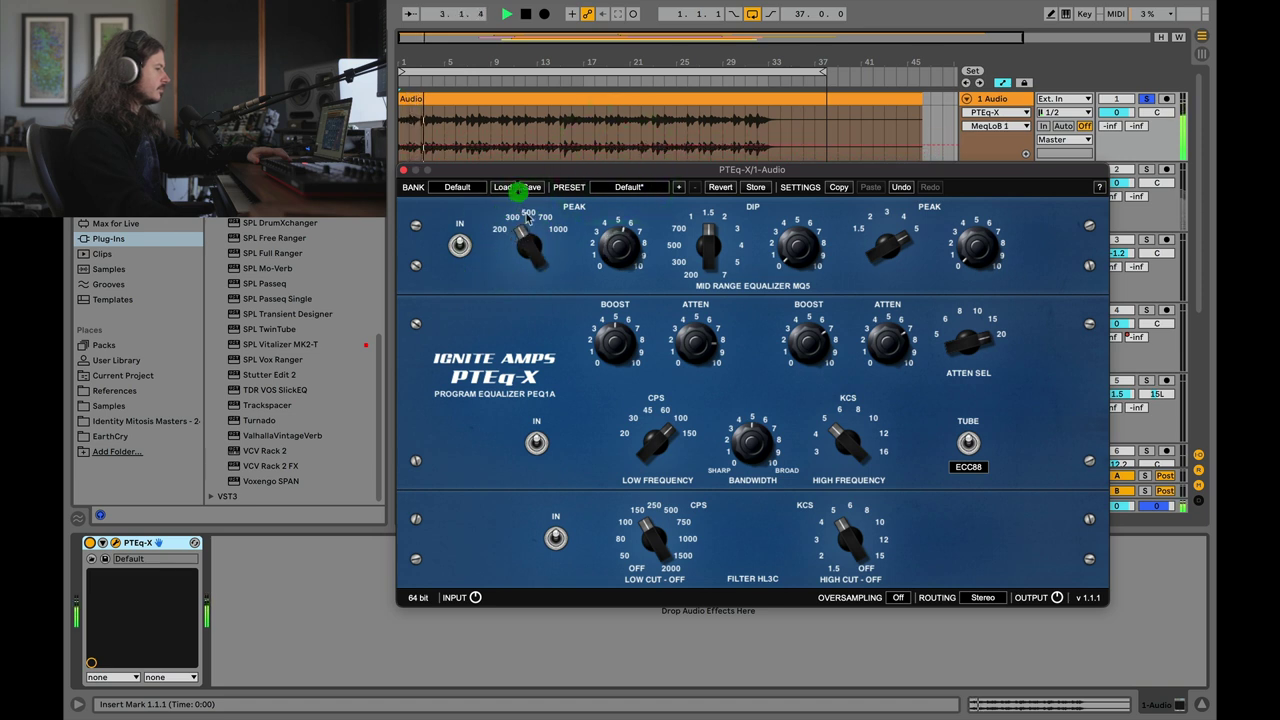
click(522, 232)
click(527, 243)
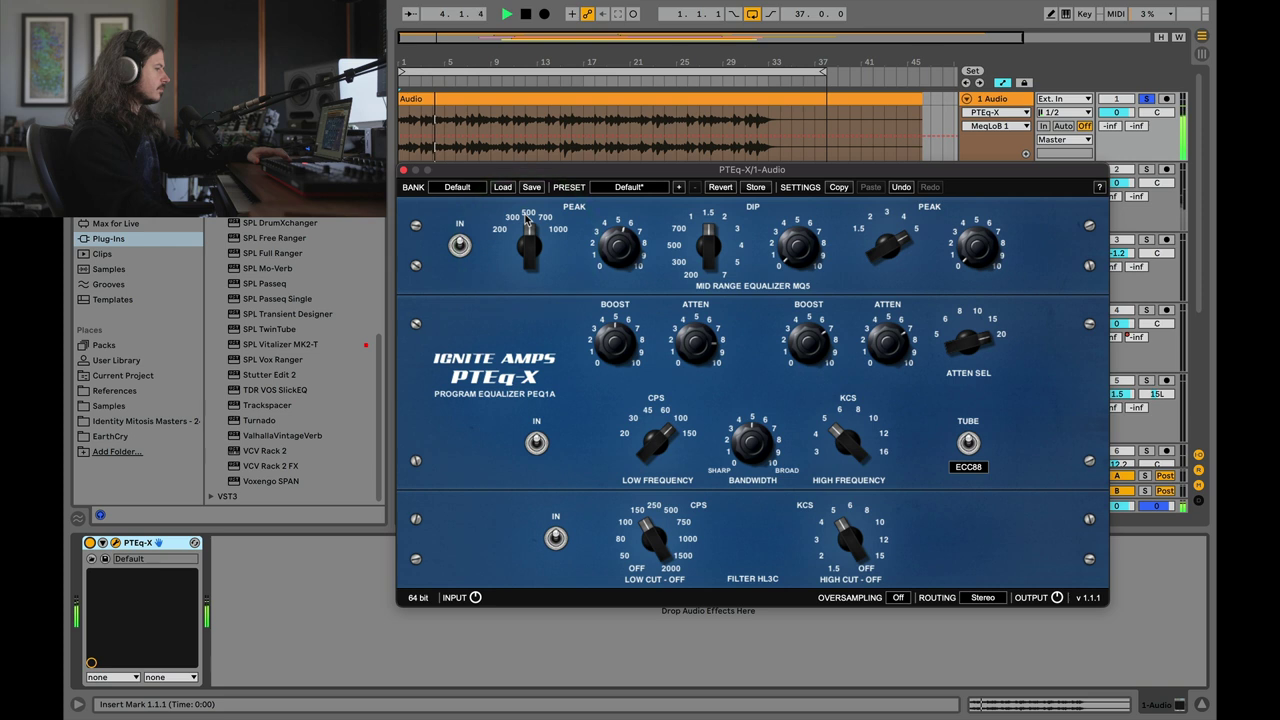
click(524, 220)
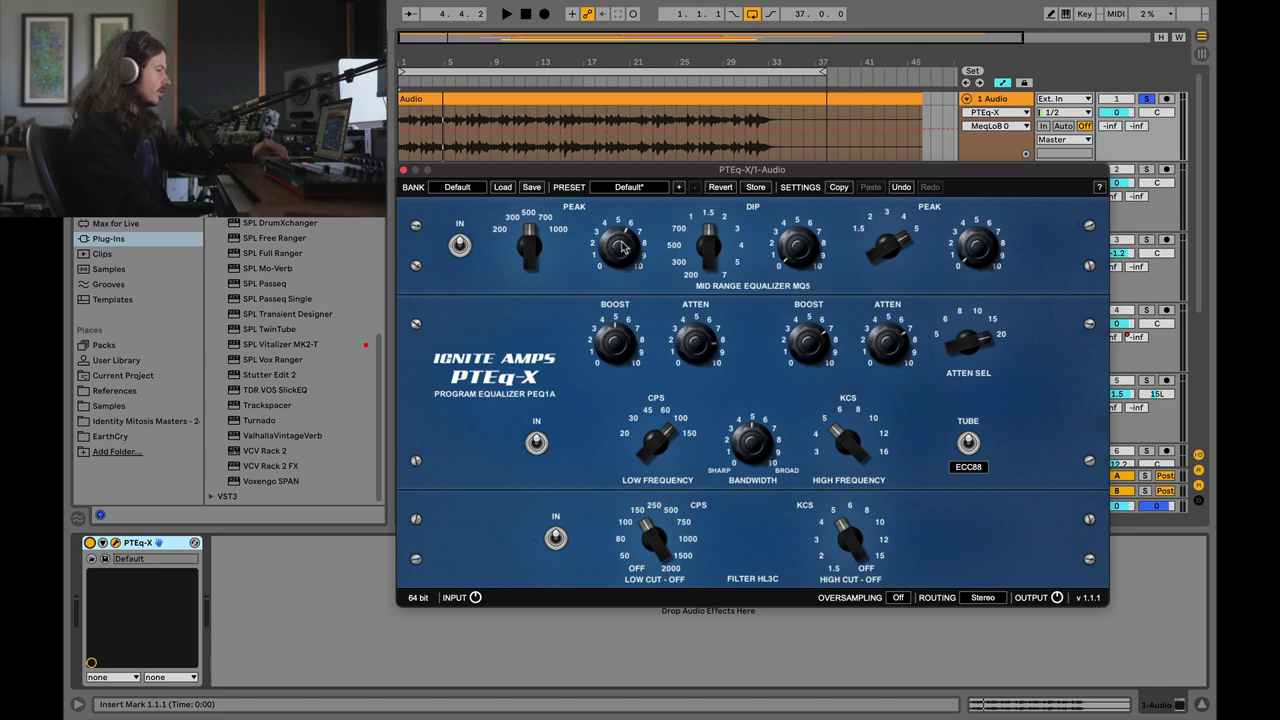
- Lower the PTEq-X dip frequency to 500, reduce the dip amount, and A/B with bypass
key(space)
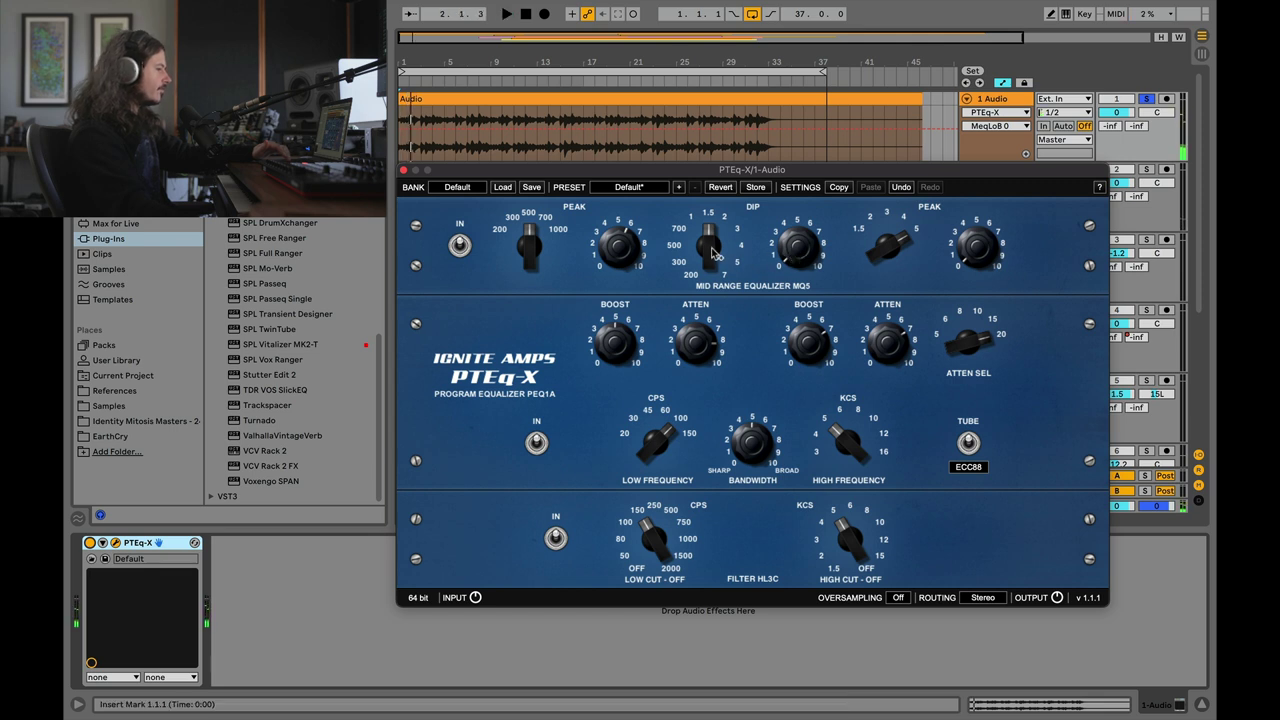
drag(707, 248, 696, 272)
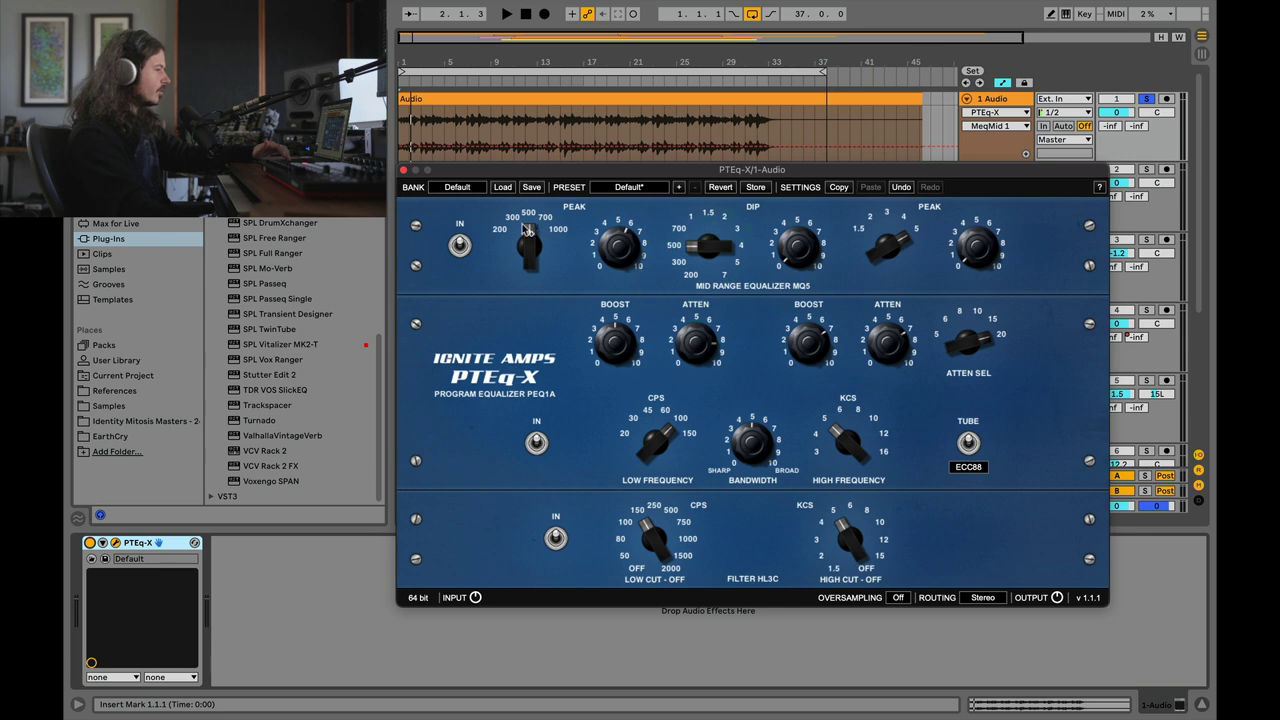
key(space)
drag(793, 240, 795, 256)
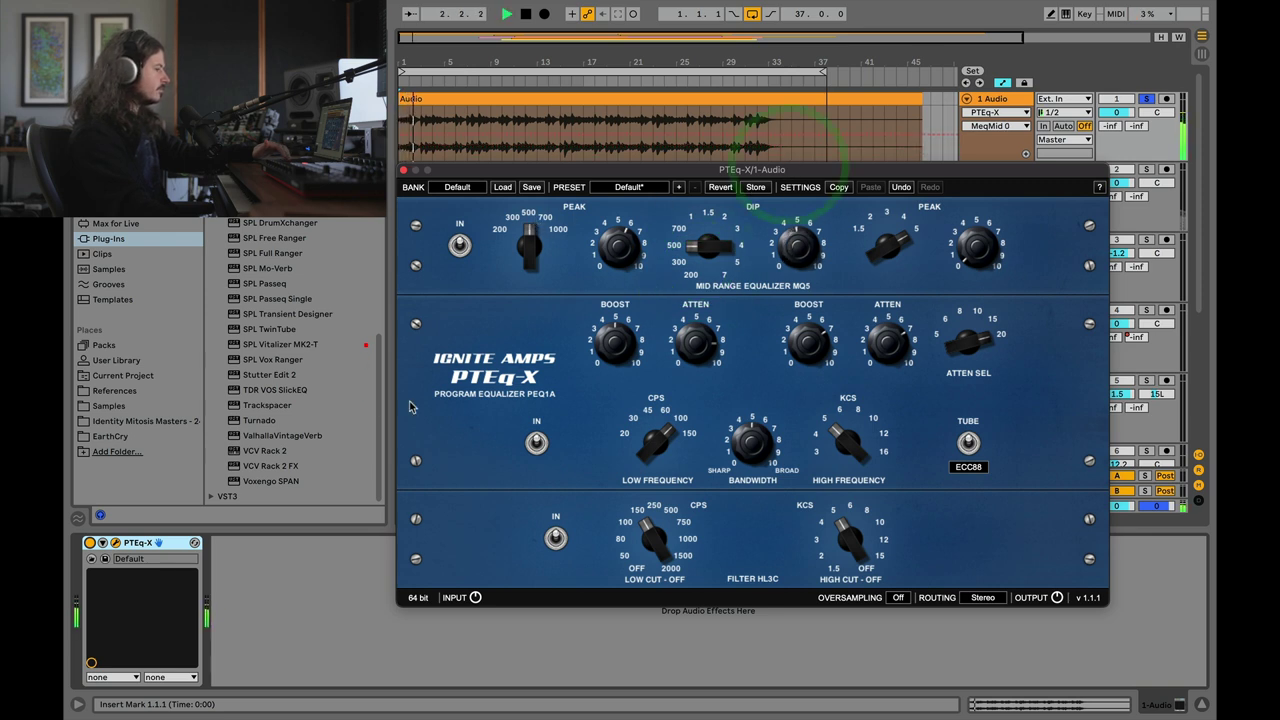
key(space)
click(89, 542)
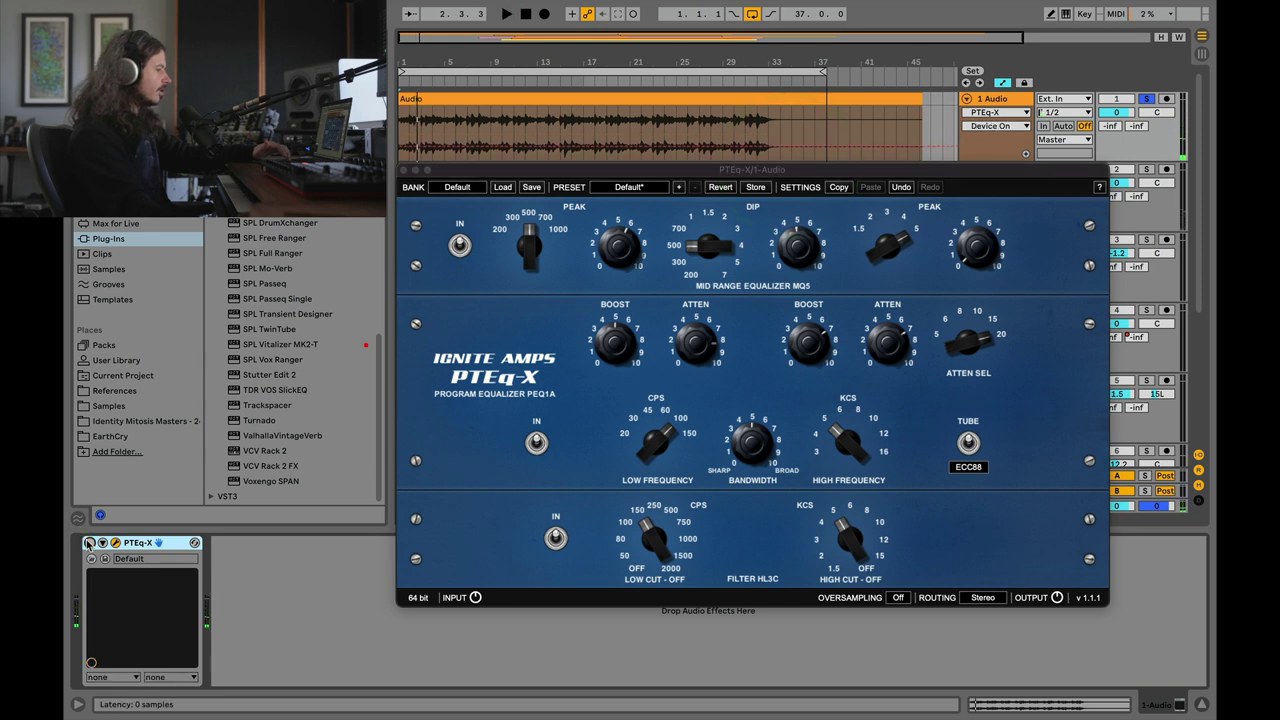
key(space)
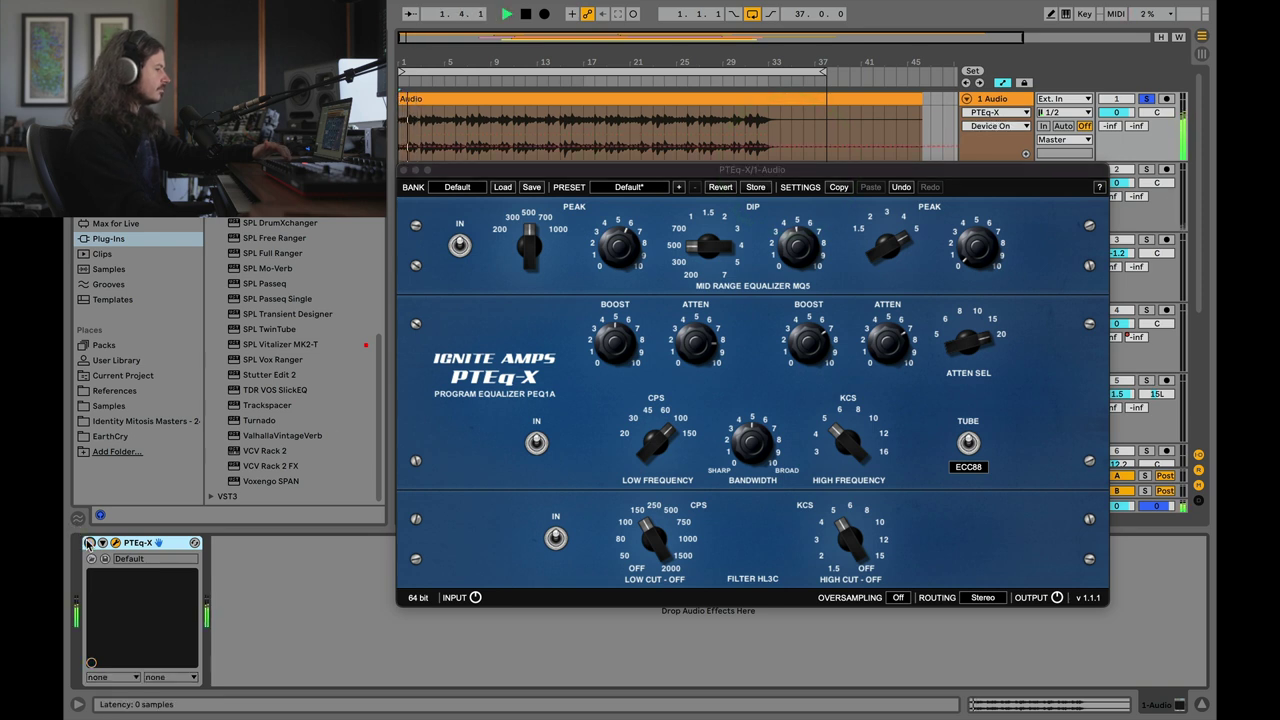
click(89, 542)
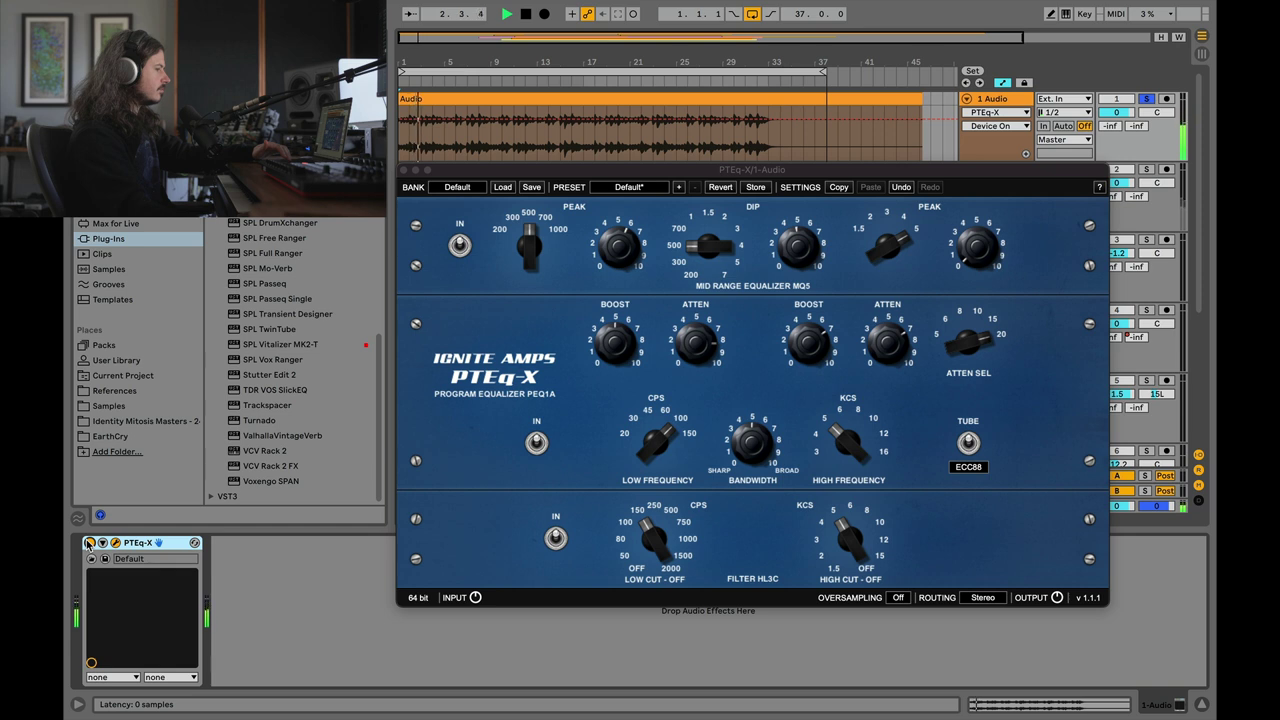
click(89, 542)
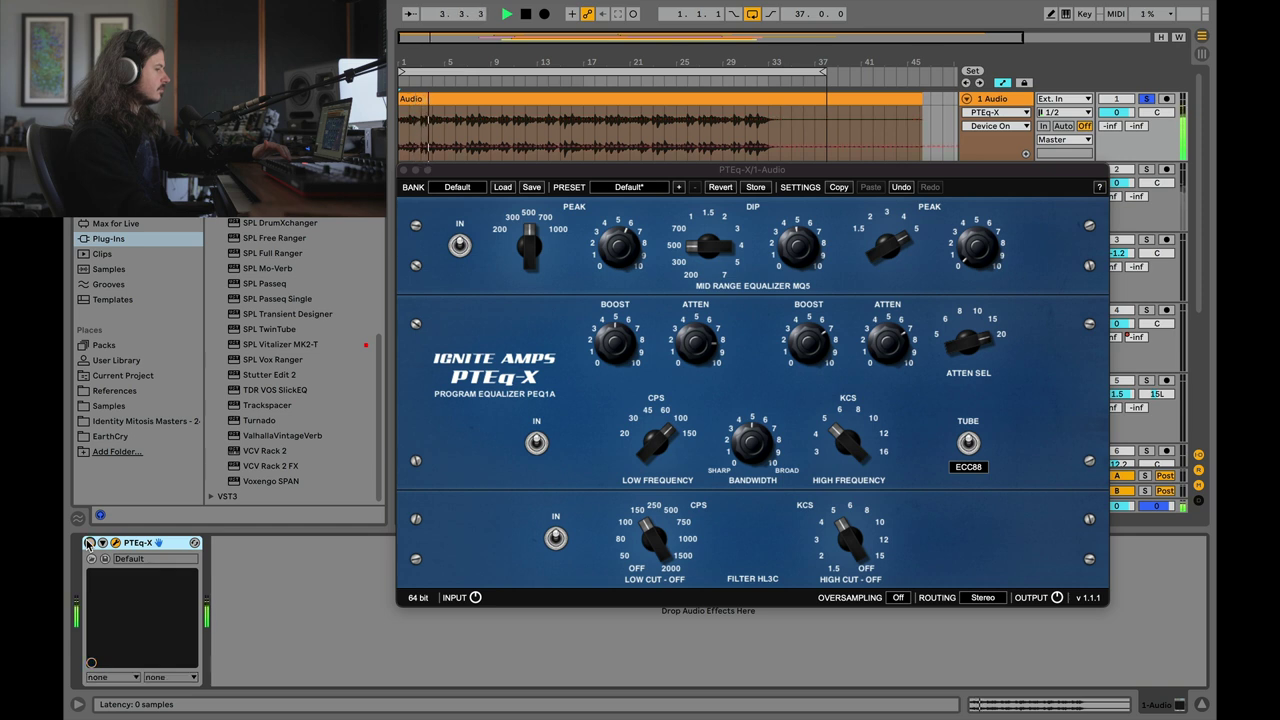
click(89, 542)
key(space)
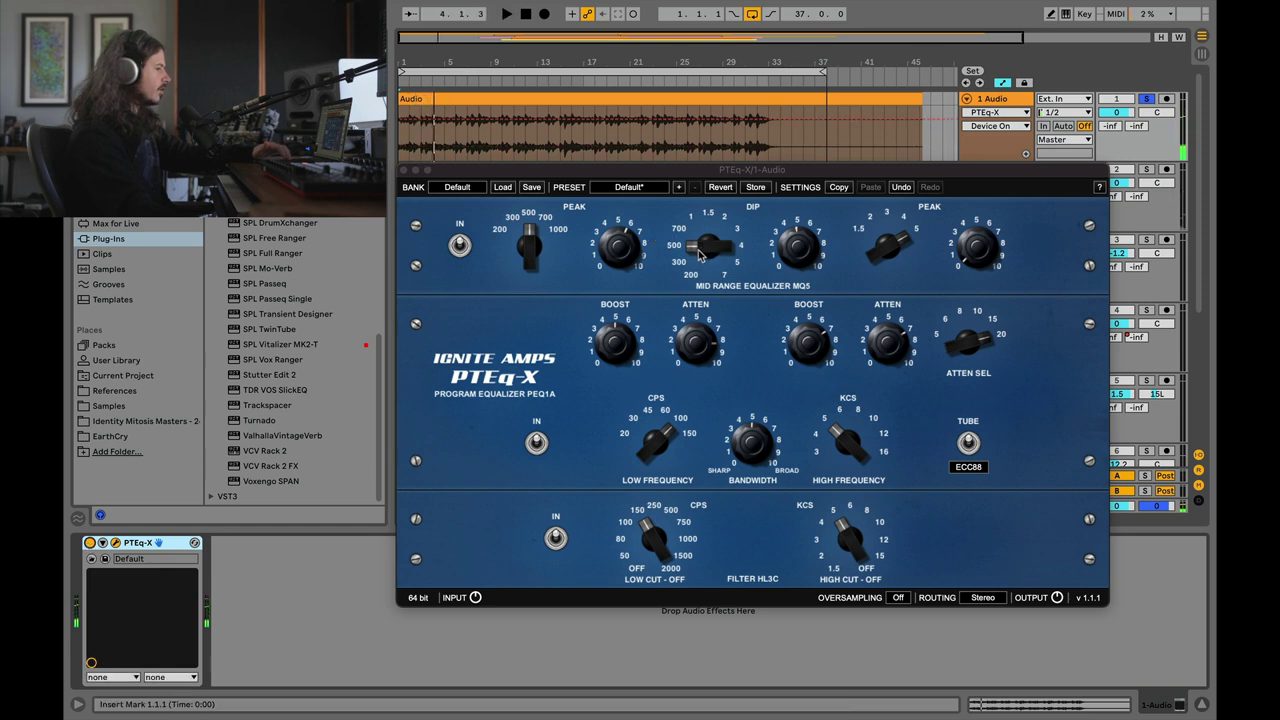
- Retune the dip frequency upward toward 700 while auditioning the pad
drag(693, 254, 705, 285)
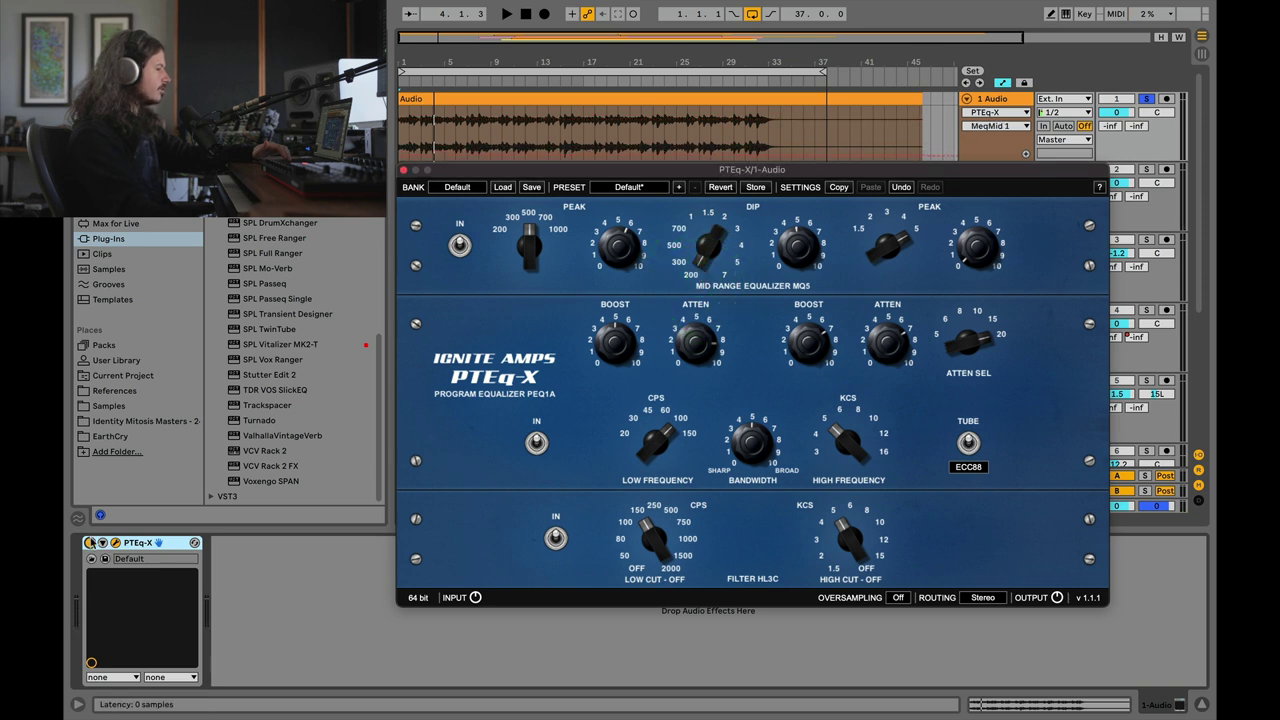
key(space)
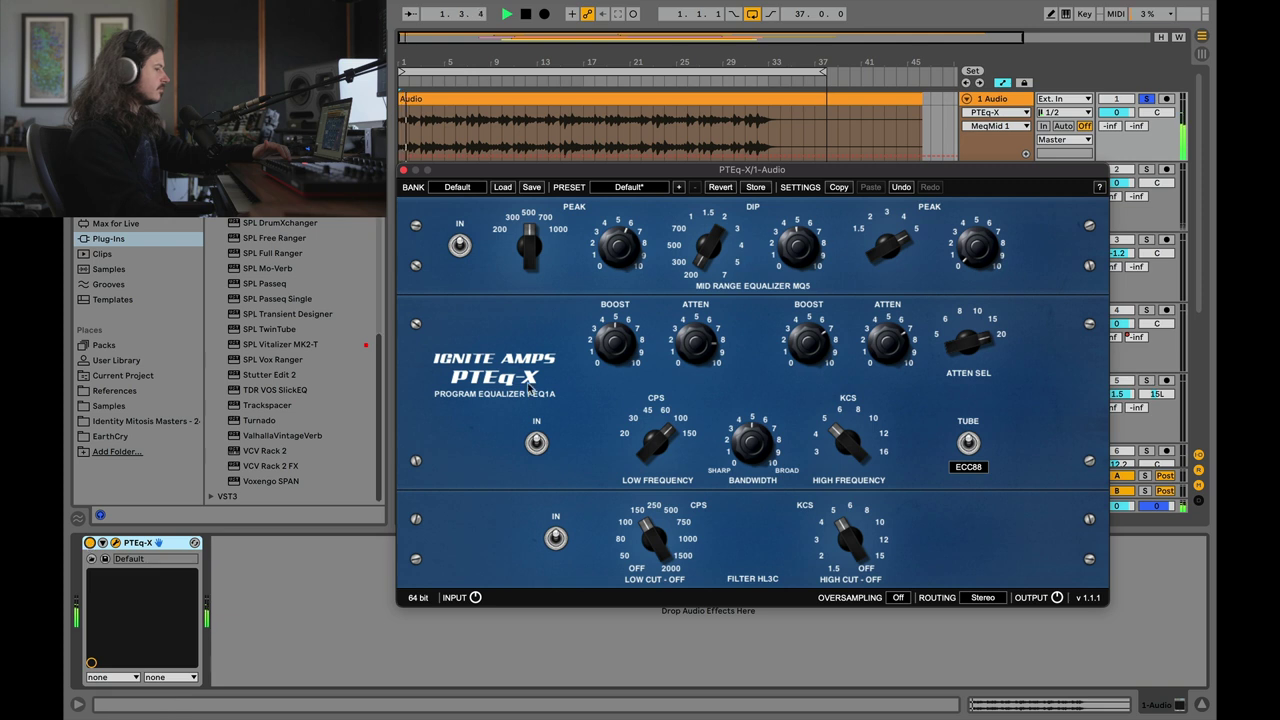
click(695, 250)
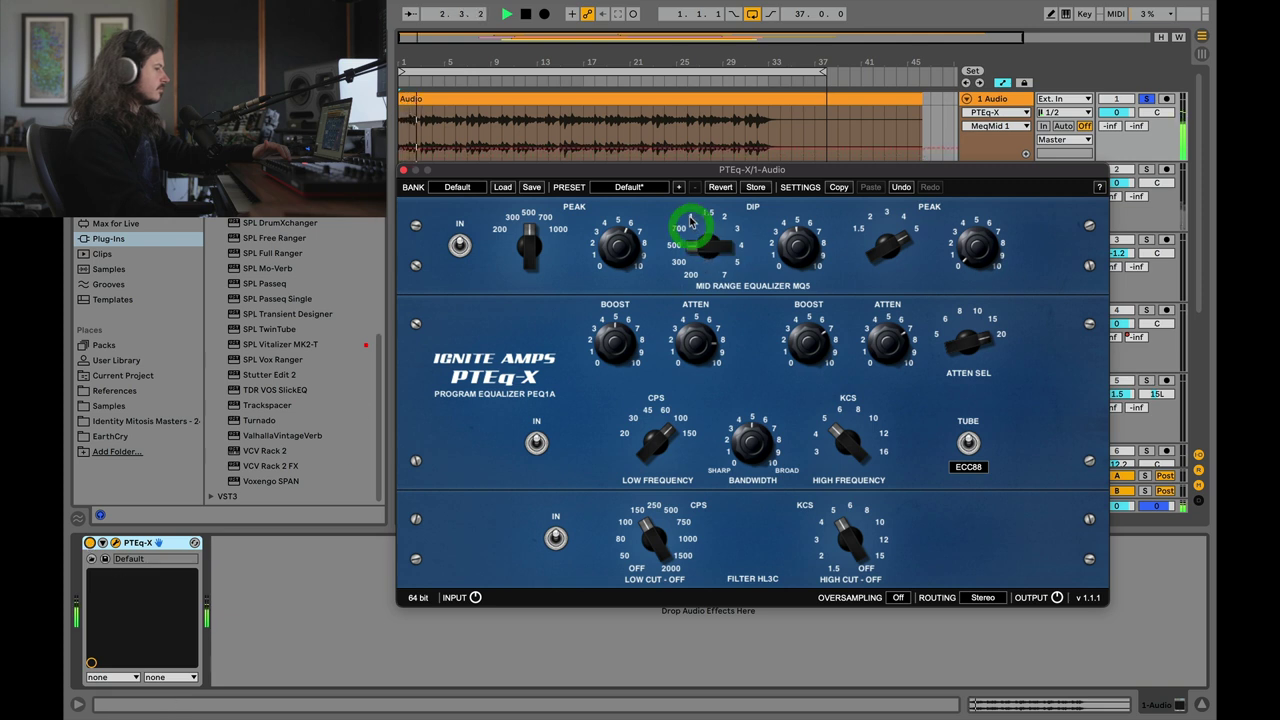
drag(690, 253, 683, 231)
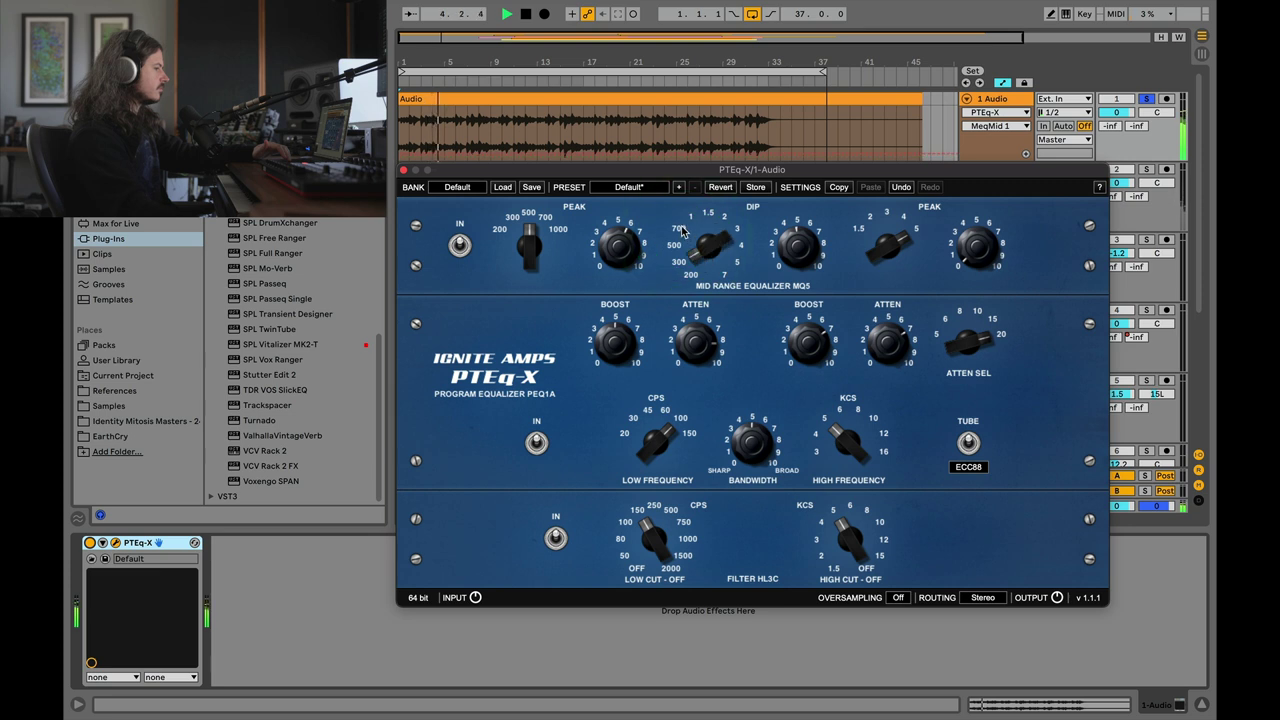
key(space)
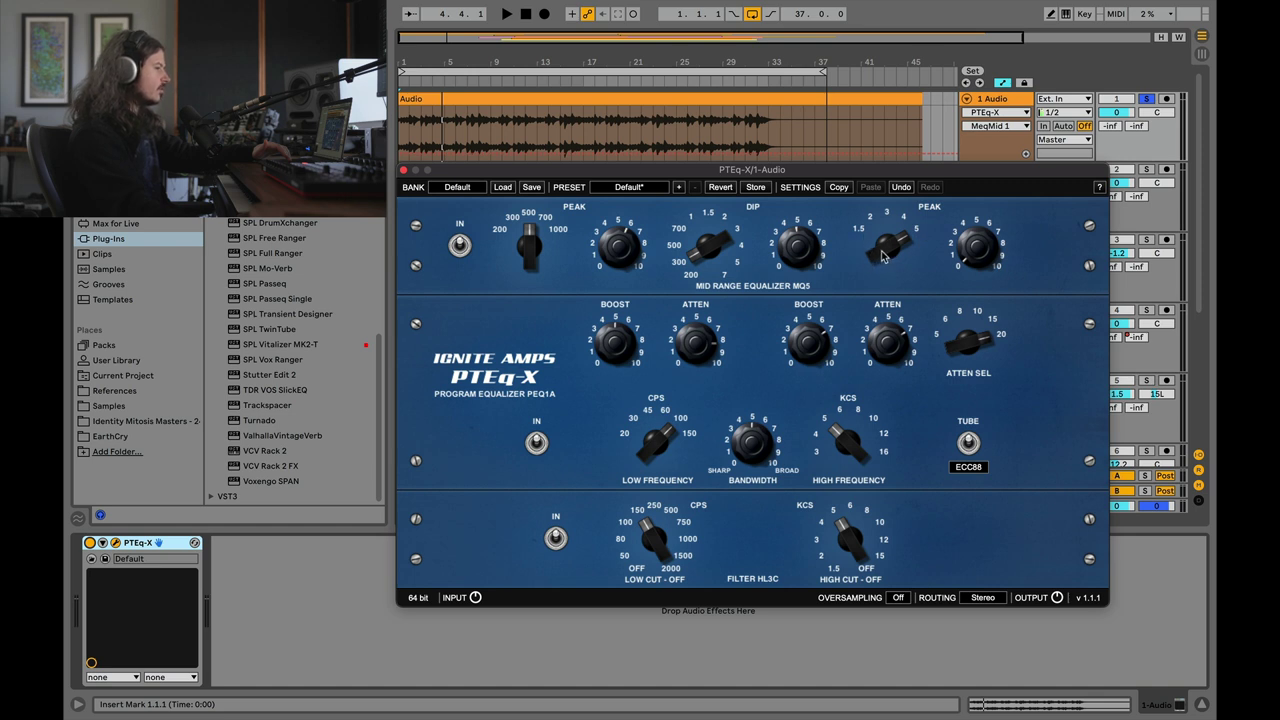
- Raise PTEq-X's high peak frequency to 3 while the pad plays
drag(883, 256, 884, 264)
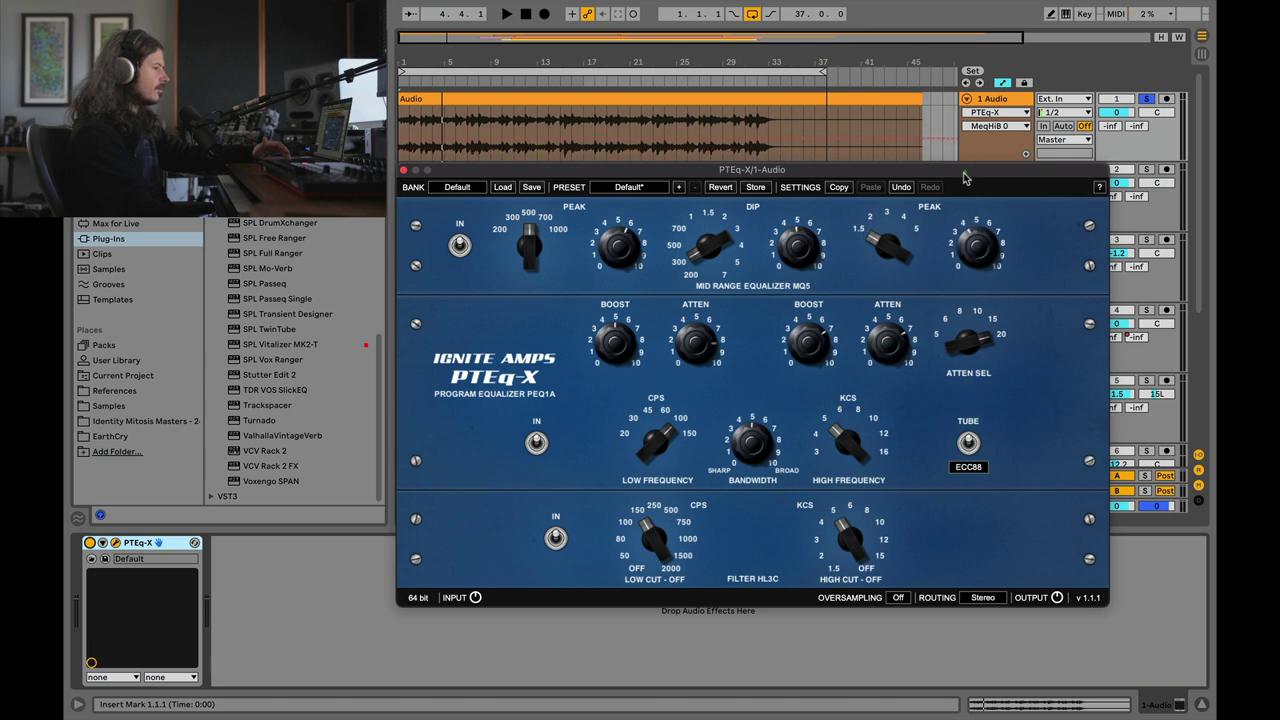
key(space)
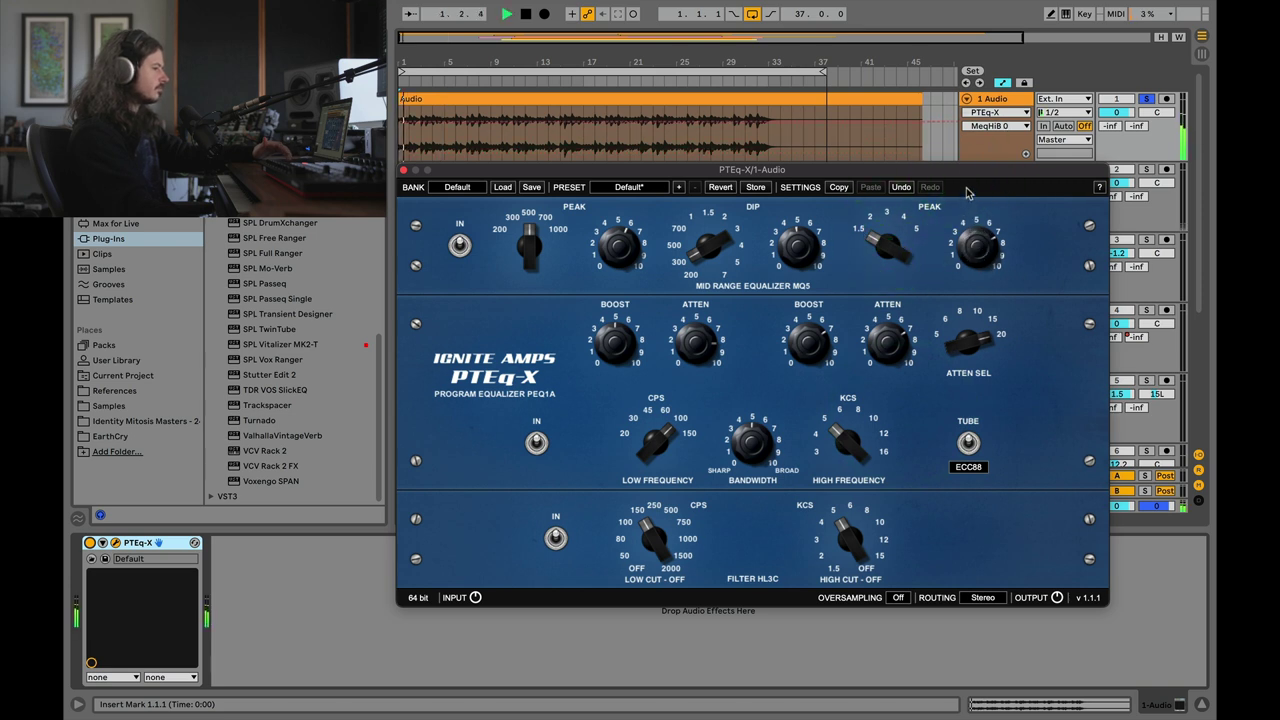
click(965, 205)
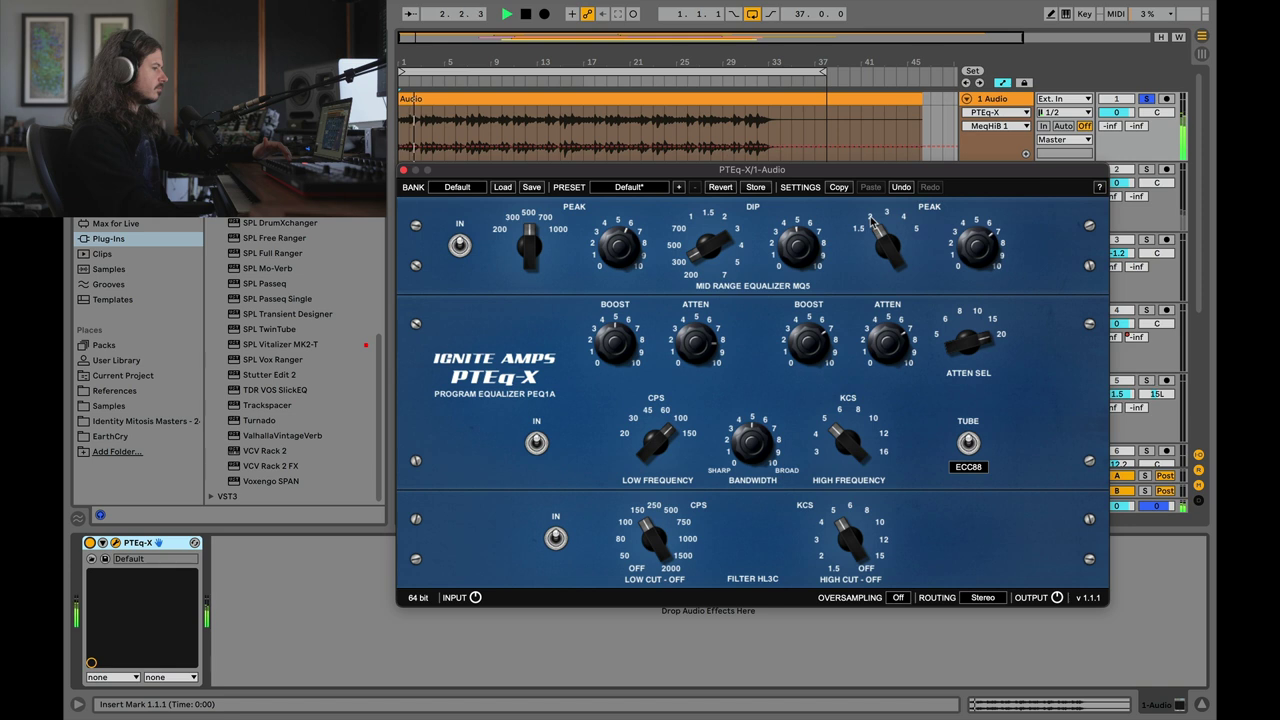
click(871, 217)
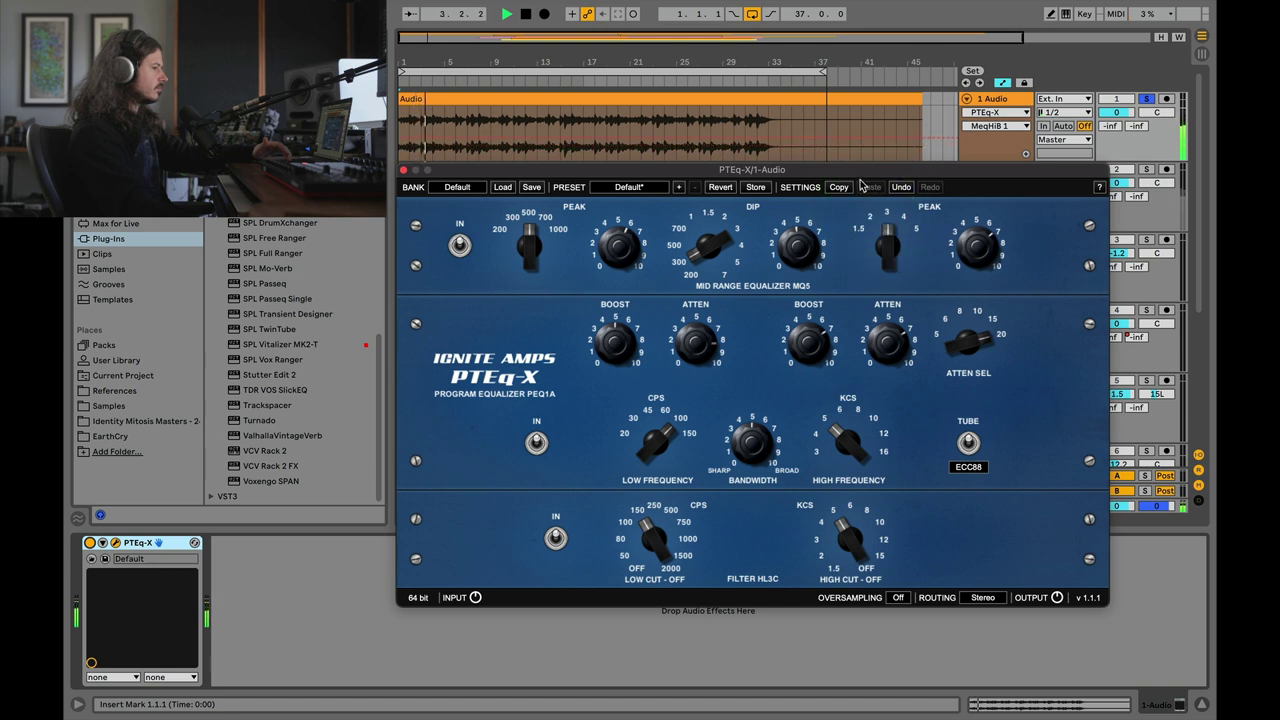
click(860, 184)
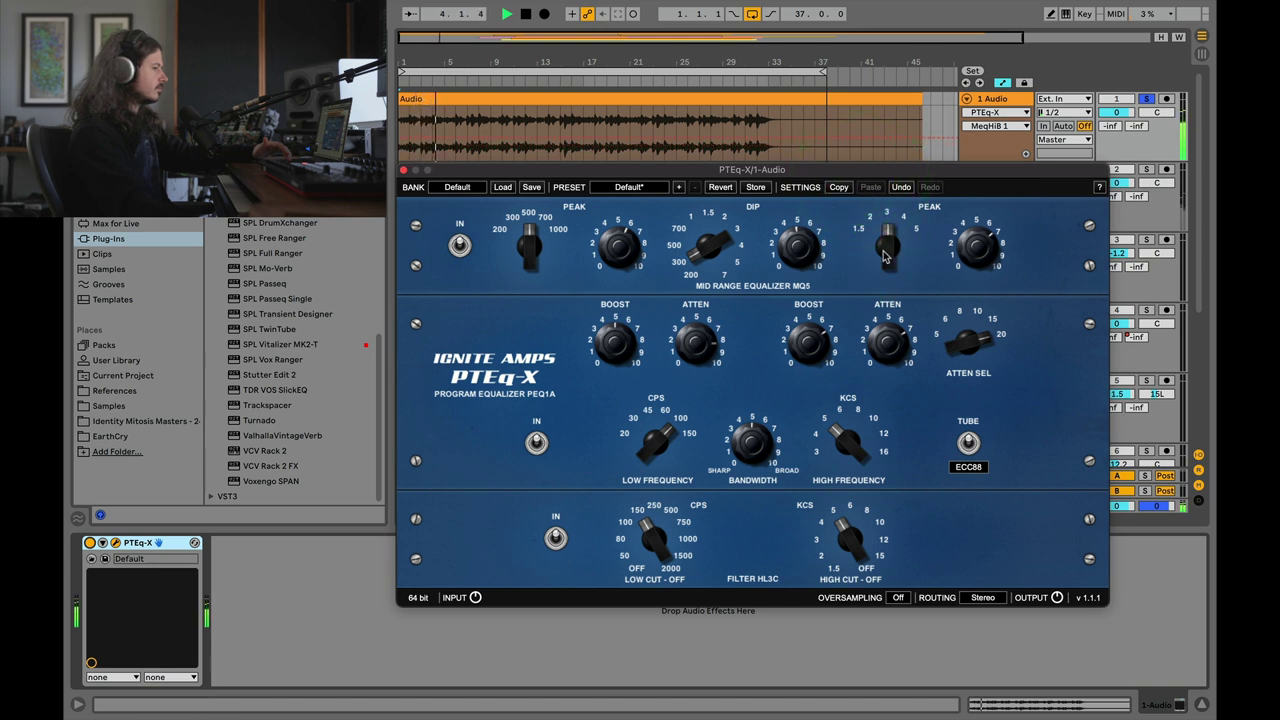
- Turn up the upper mid-range PEAK boost and audition the pad
drag(884, 255, 881, 291)
click(872, 278)
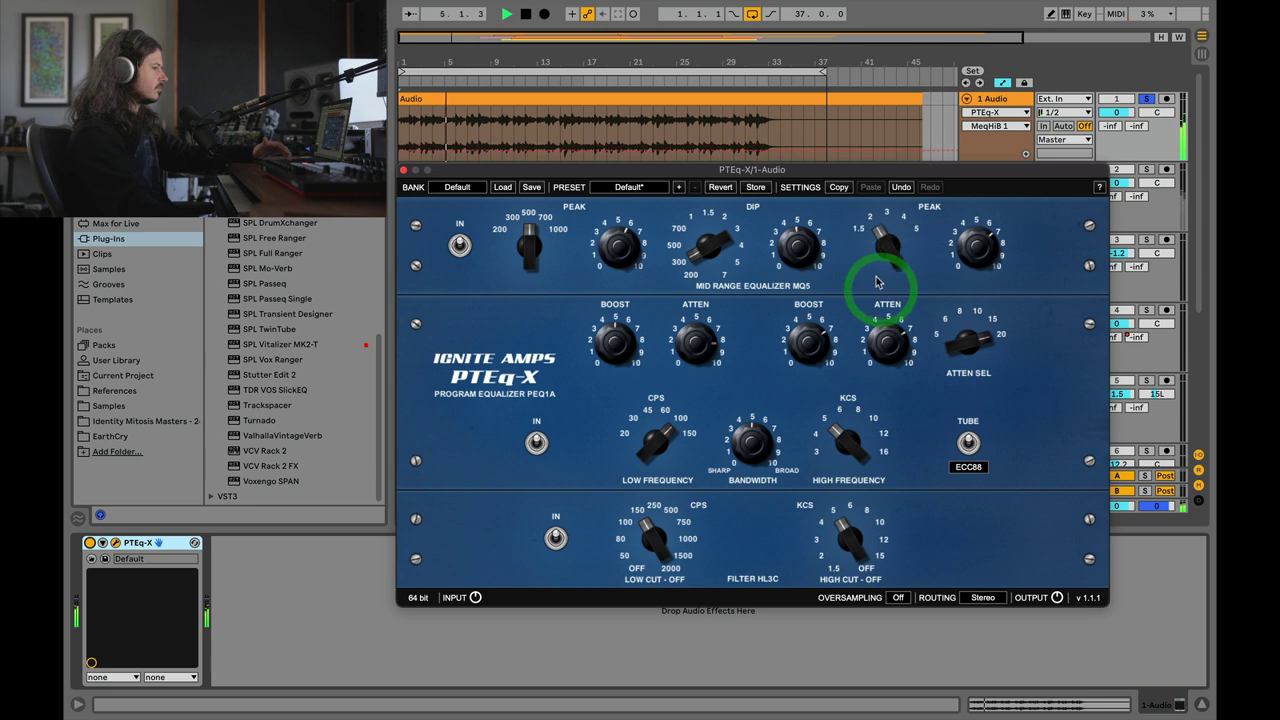
click(872, 274)
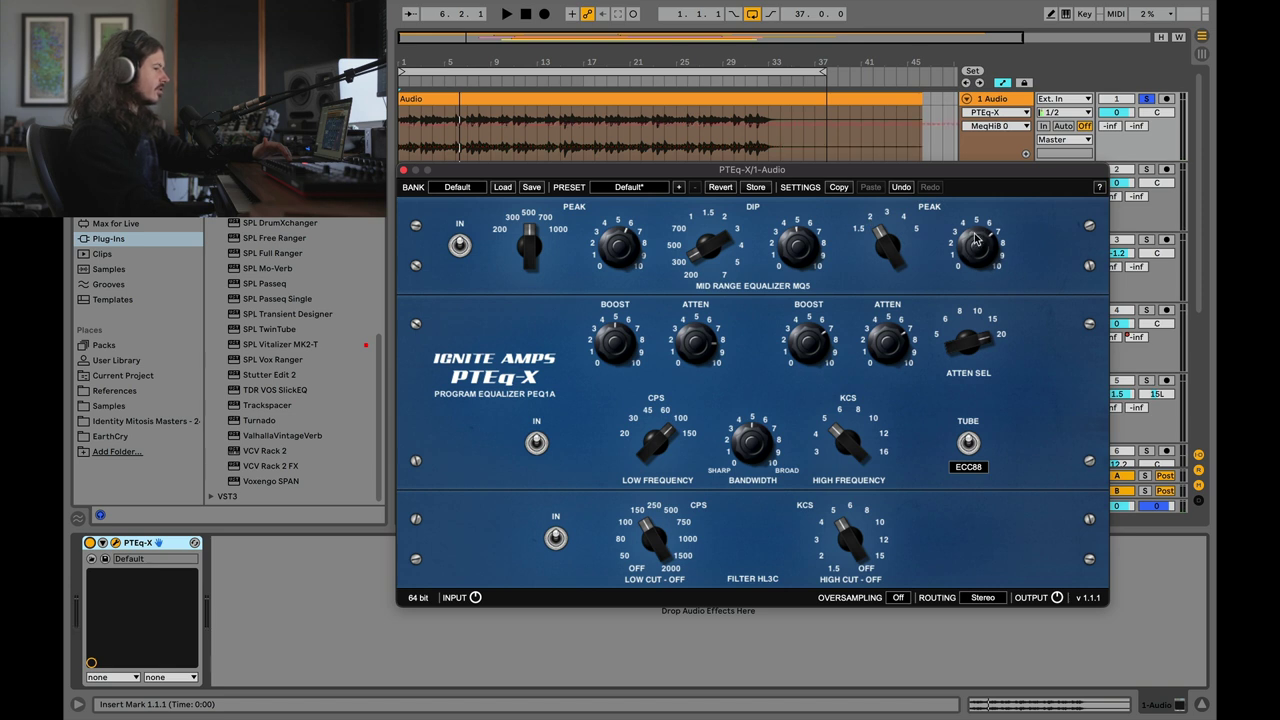
key(space)
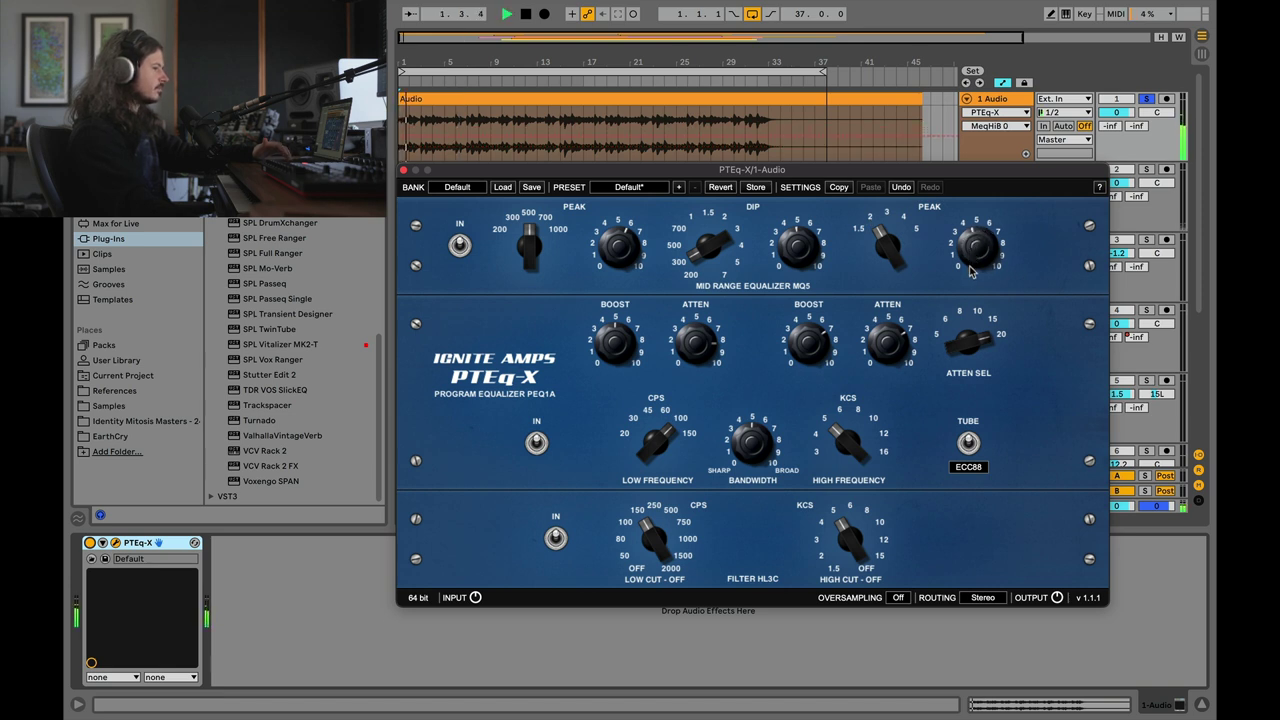
click(971, 274)
key(space)
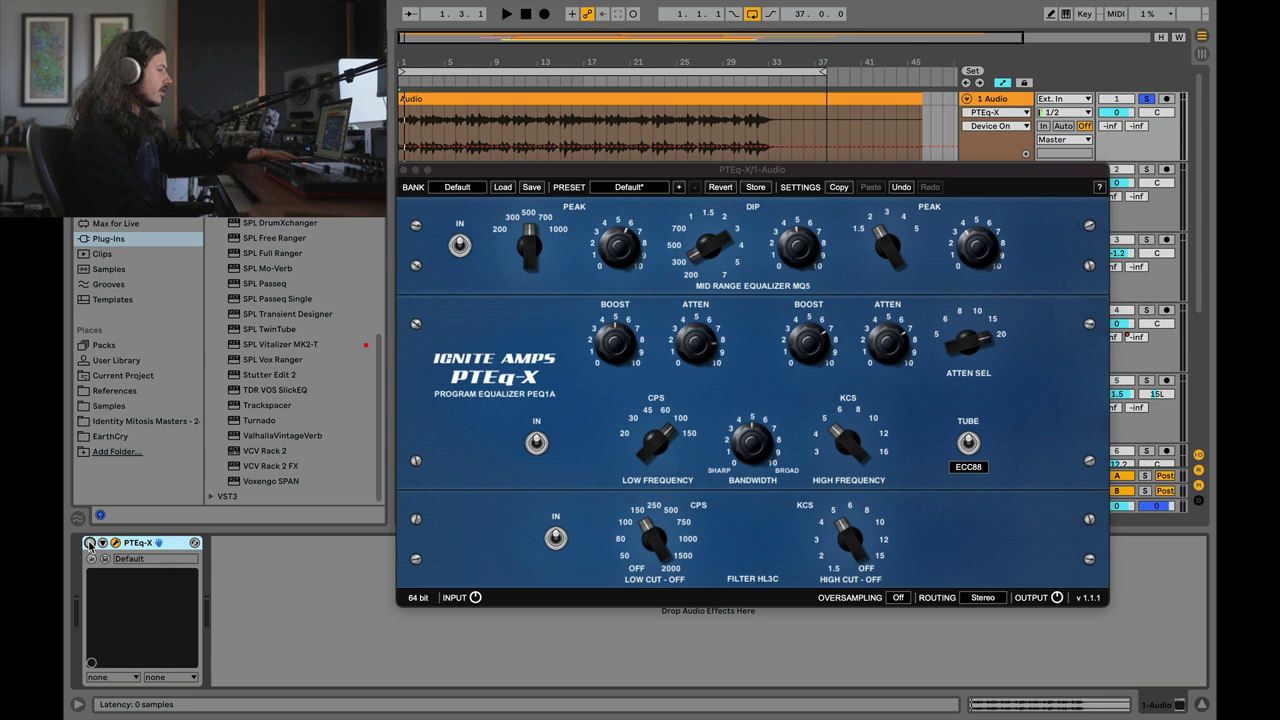
- Play the pad and toggle PTEq-X off and on, leaving it enabled
key(space)
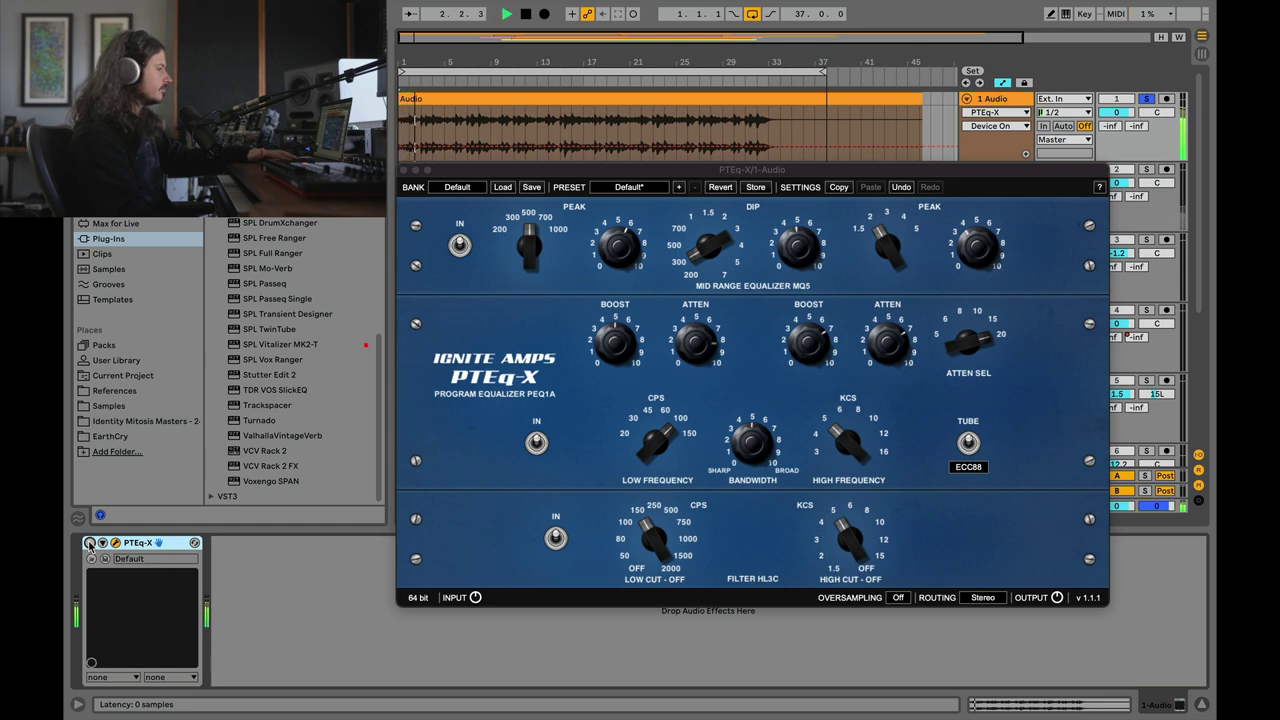
click(89, 543)
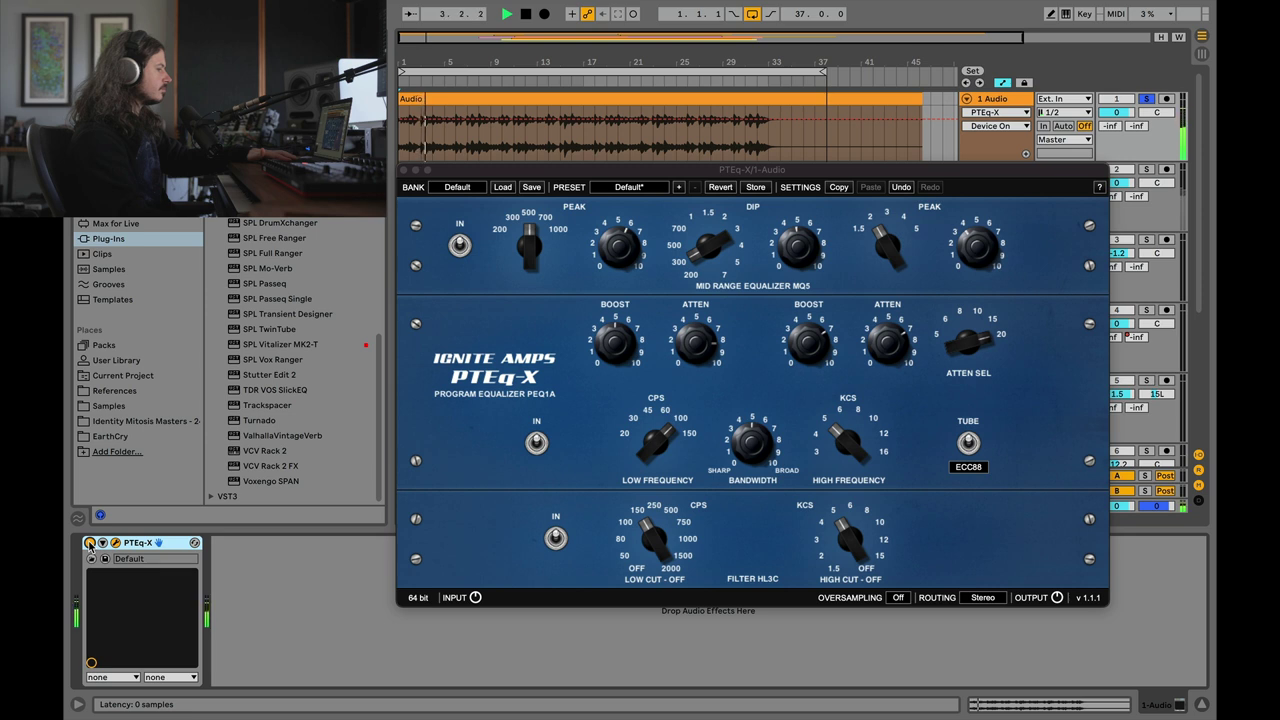
click(89, 543)
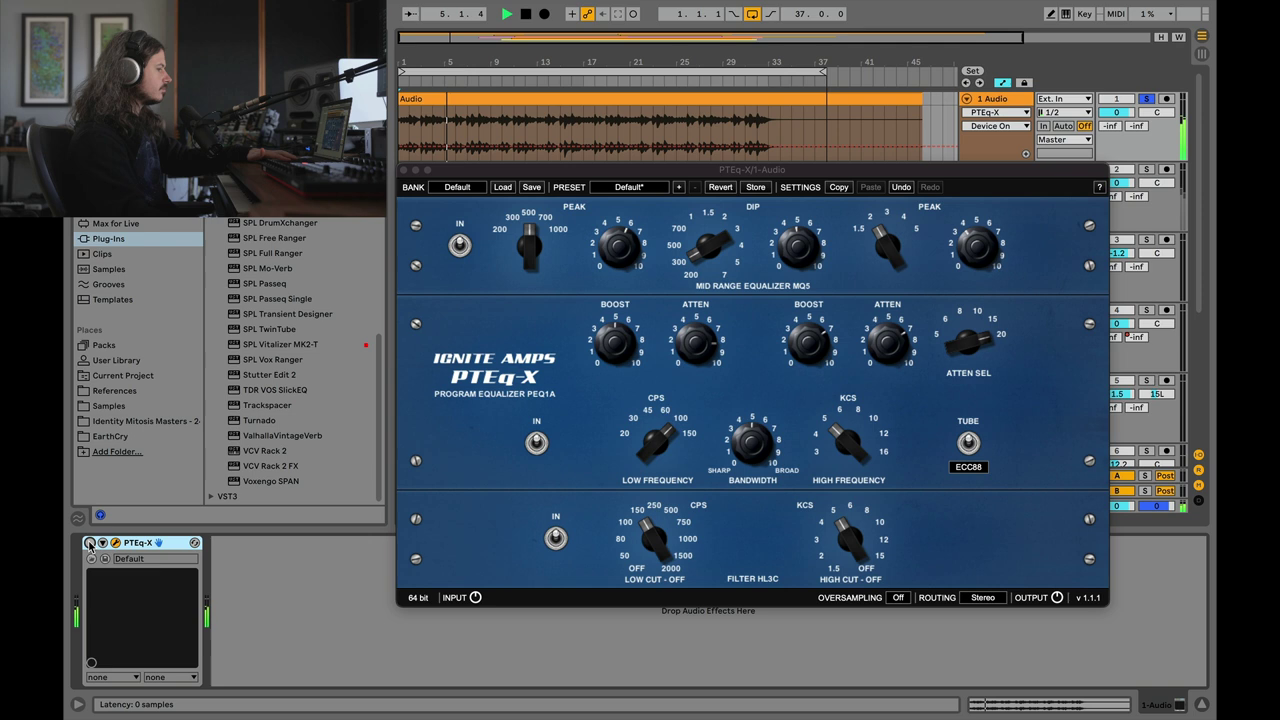
click(89, 543)
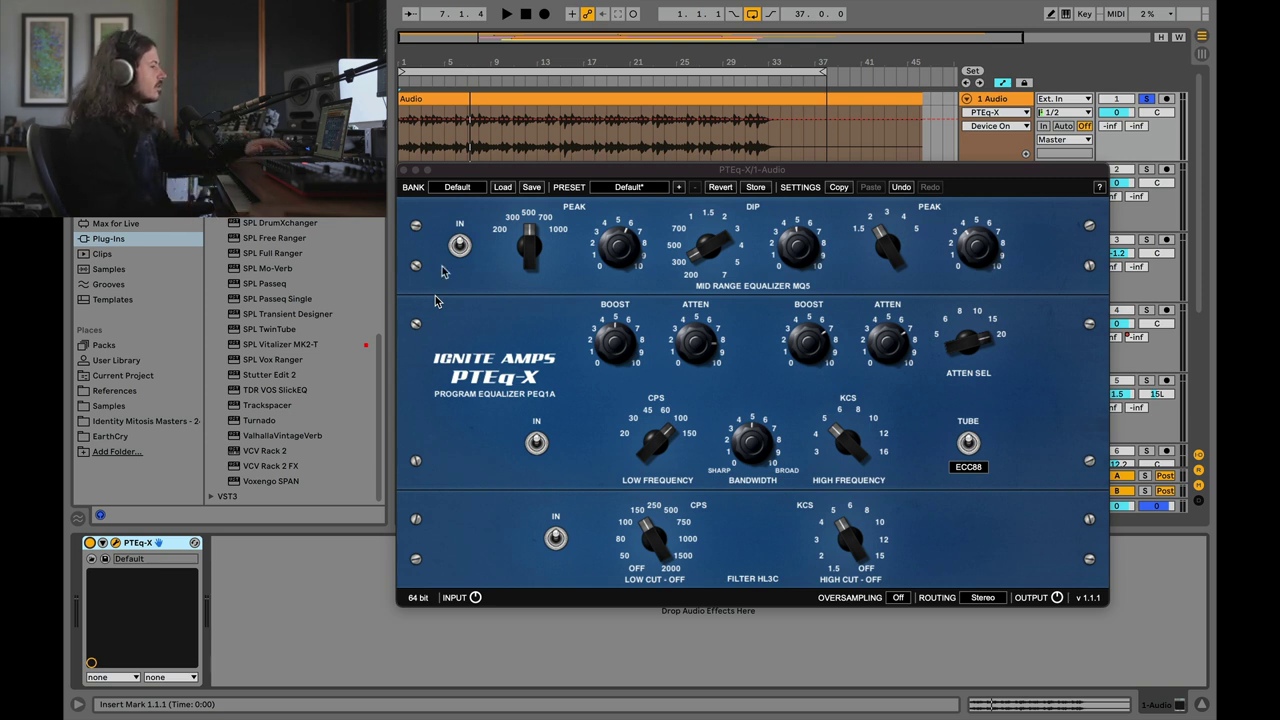
- Close the PTEq-X editor, solo the 2 Audio track, and set playback to start at bar 3
click(405, 170)
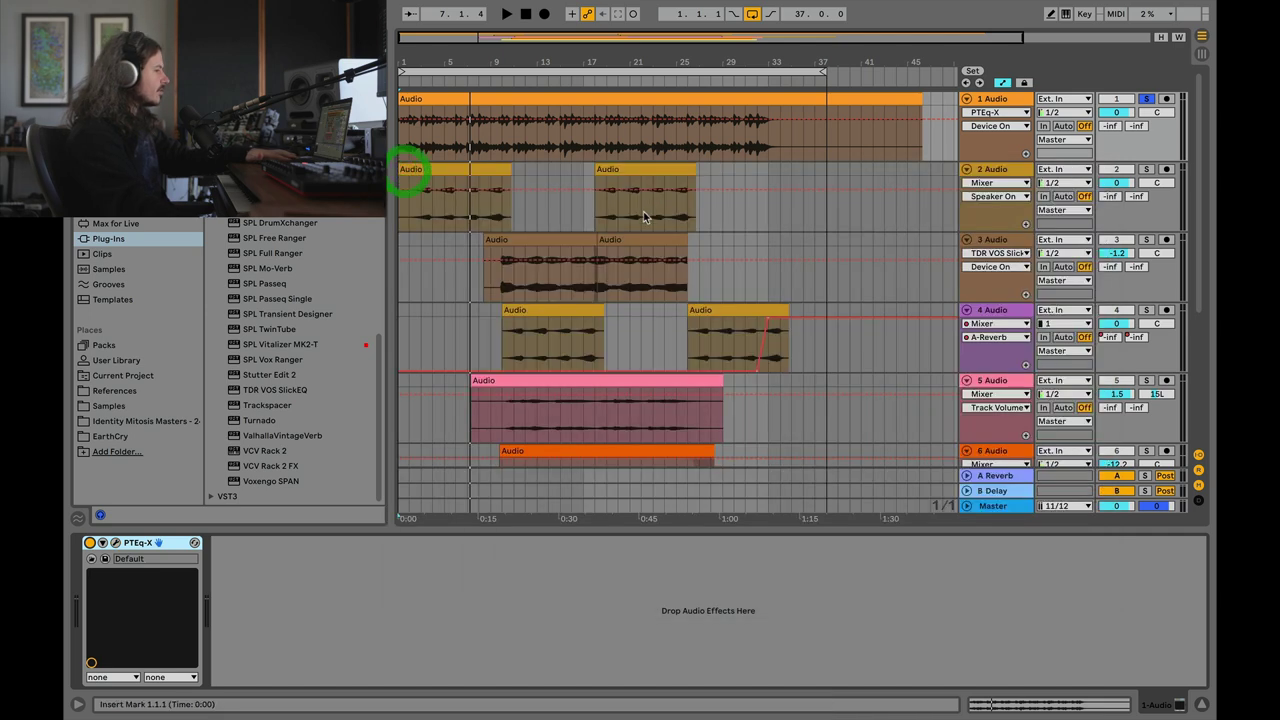
click(993, 169)
click(1146, 169)
click(418, 212)
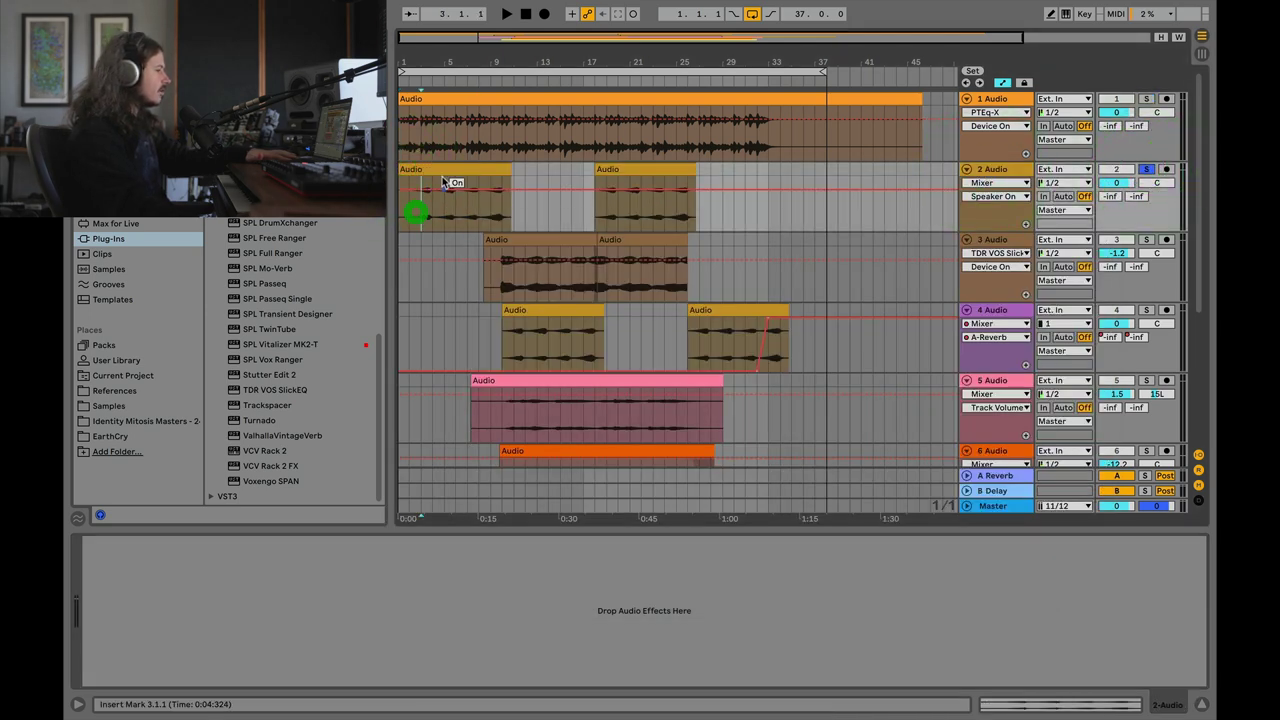
- Load PTEq-X onto the 2 Audio track and play from bar 3 with its editor open
click(443, 200)
key(super+v)
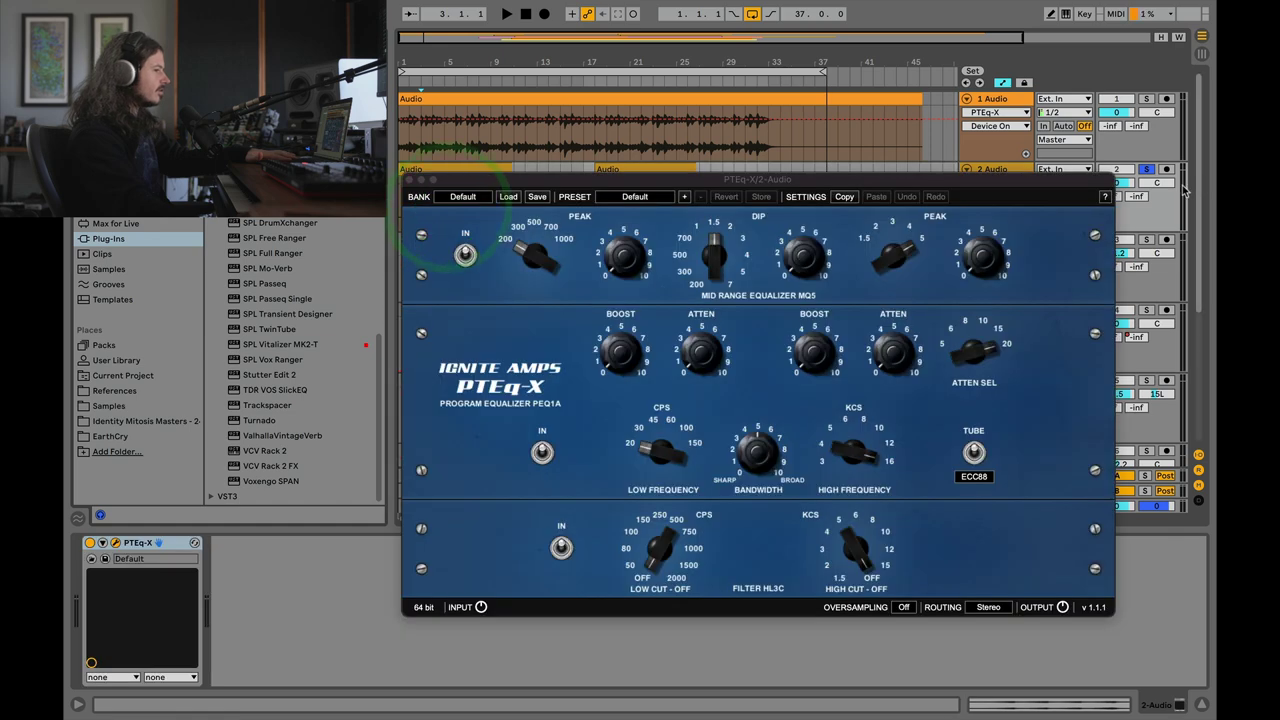
key(space)
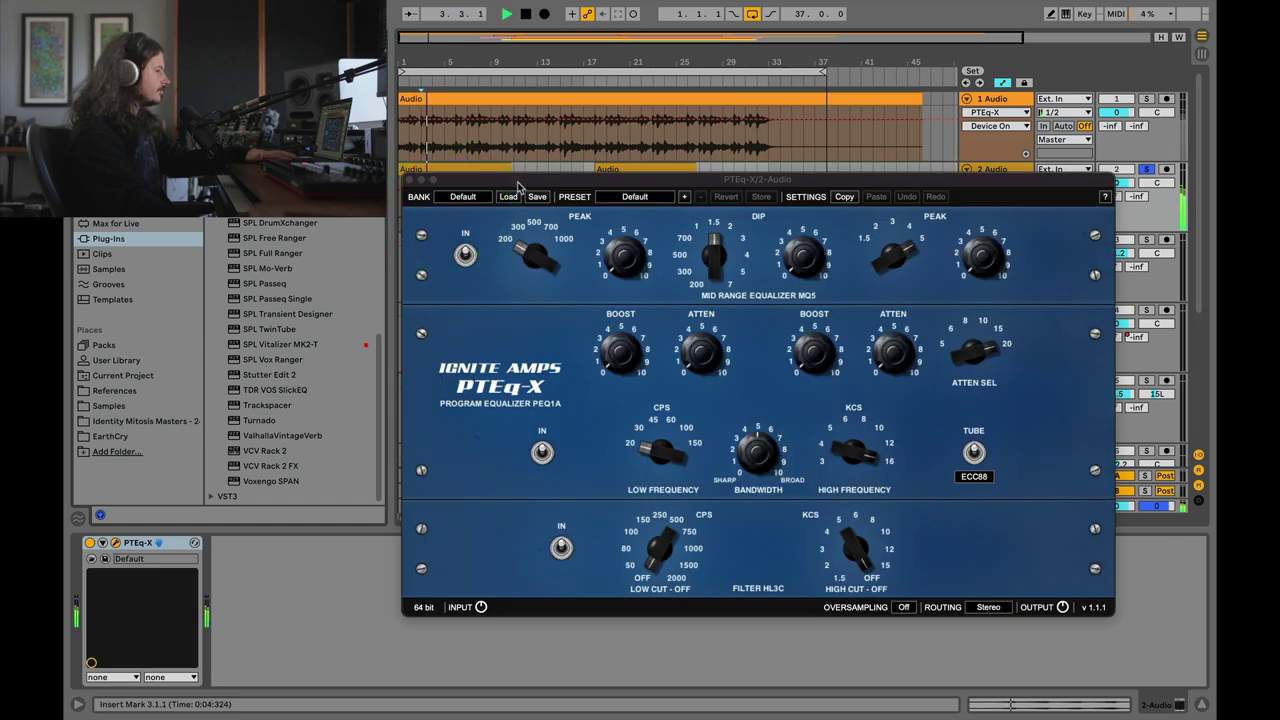
drag(518, 186, 507, 215)
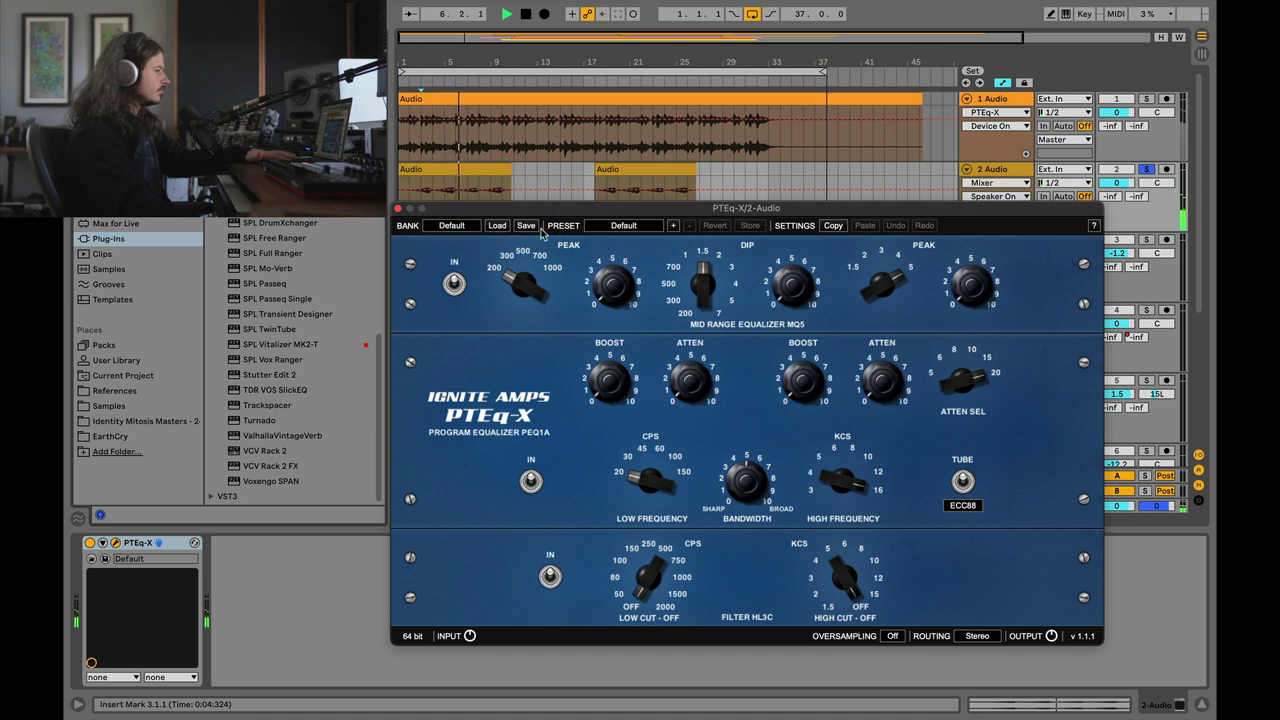
key(space)
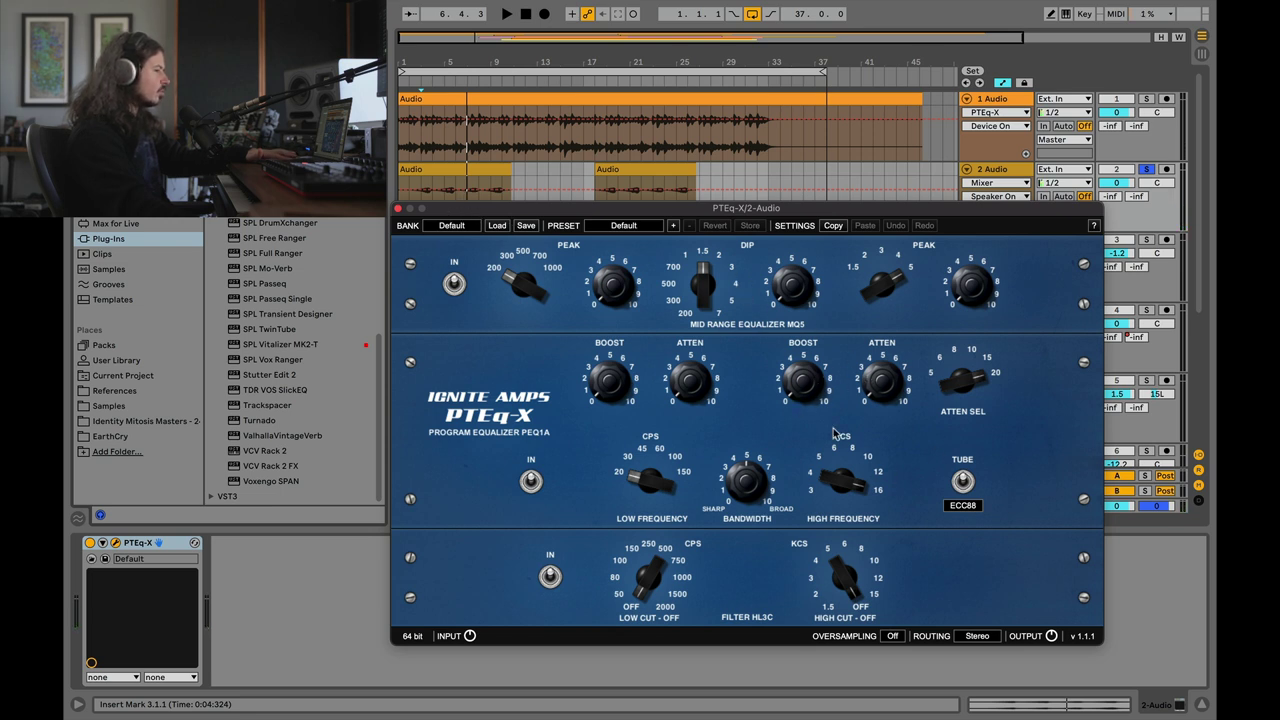
- Reduce the PTEq-X mid-range DIP amount on the 2 Audio track while playing back
key(space)
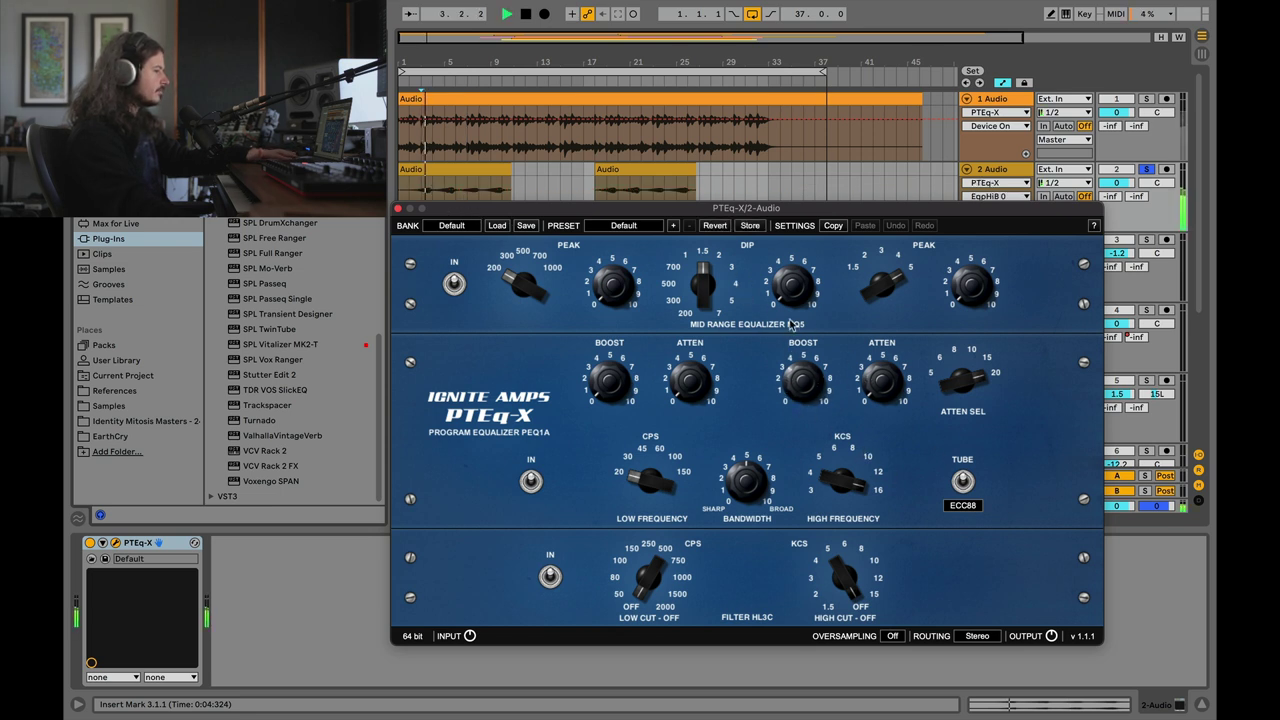
drag(800, 283, 794, 274)
key(space)
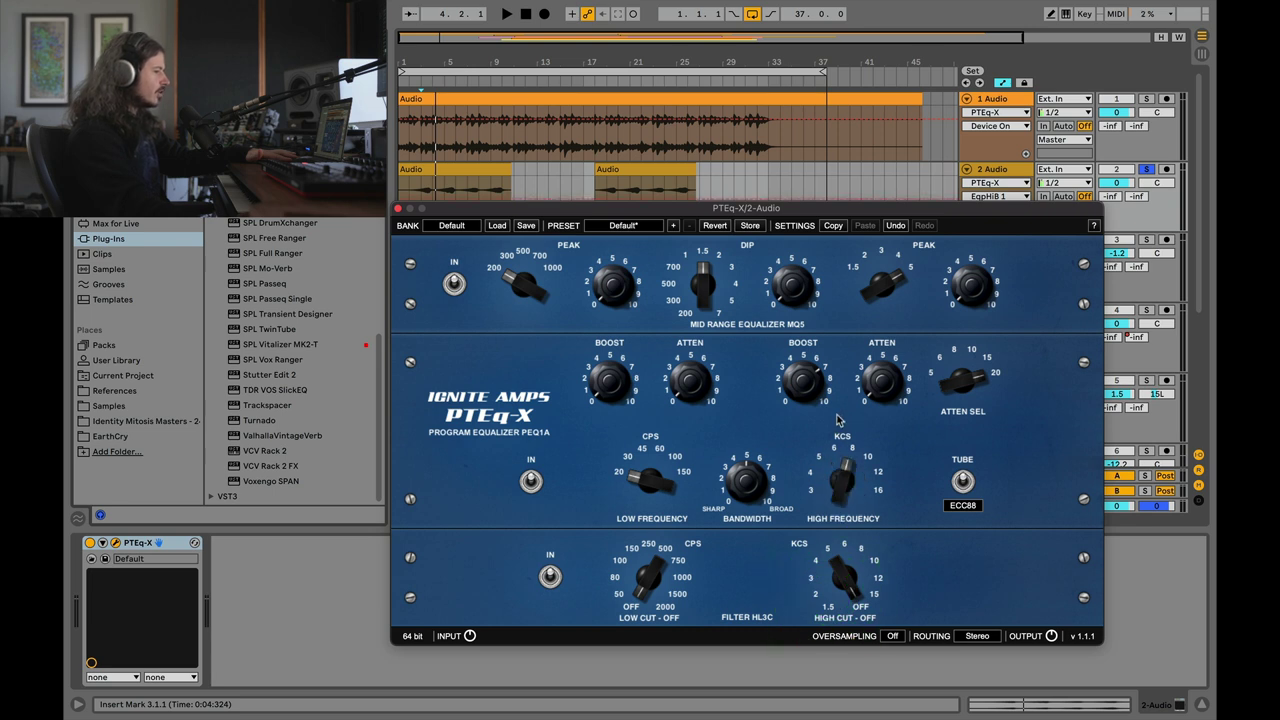
- Retune the PTEq-X high-frequency band selection and boost while listening to playback
key(space)
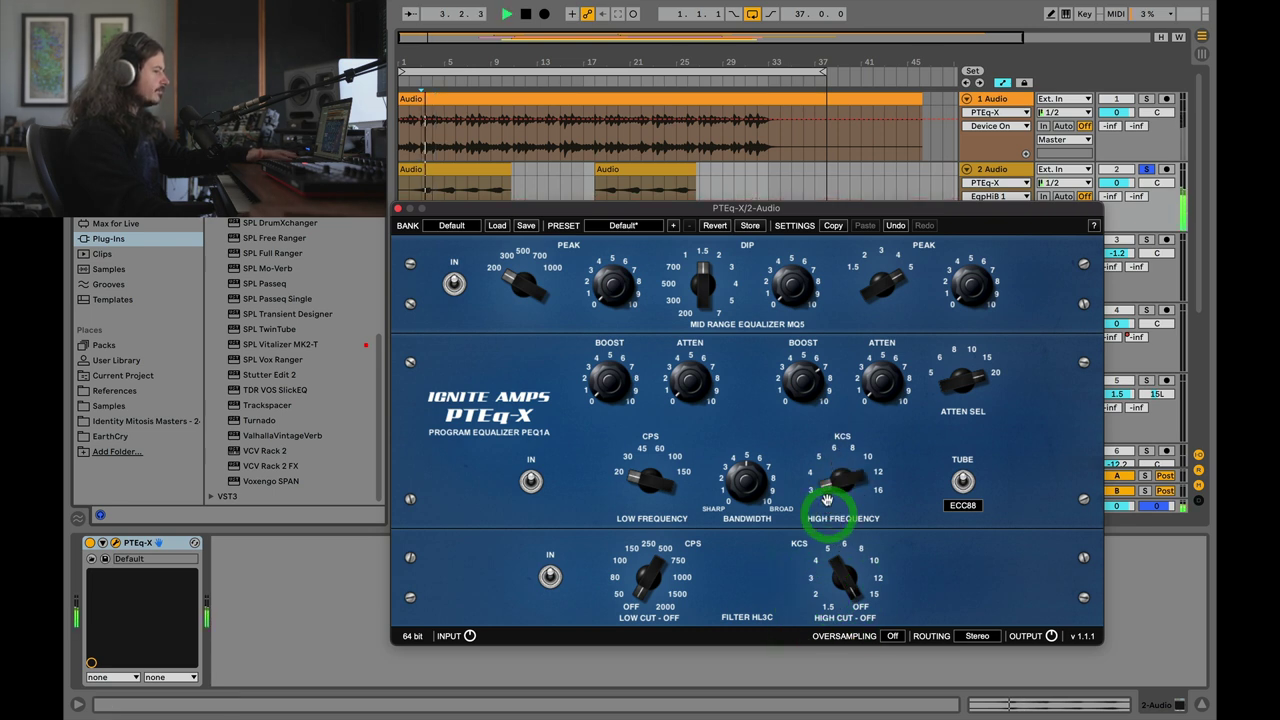
drag(828, 474, 826, 408)
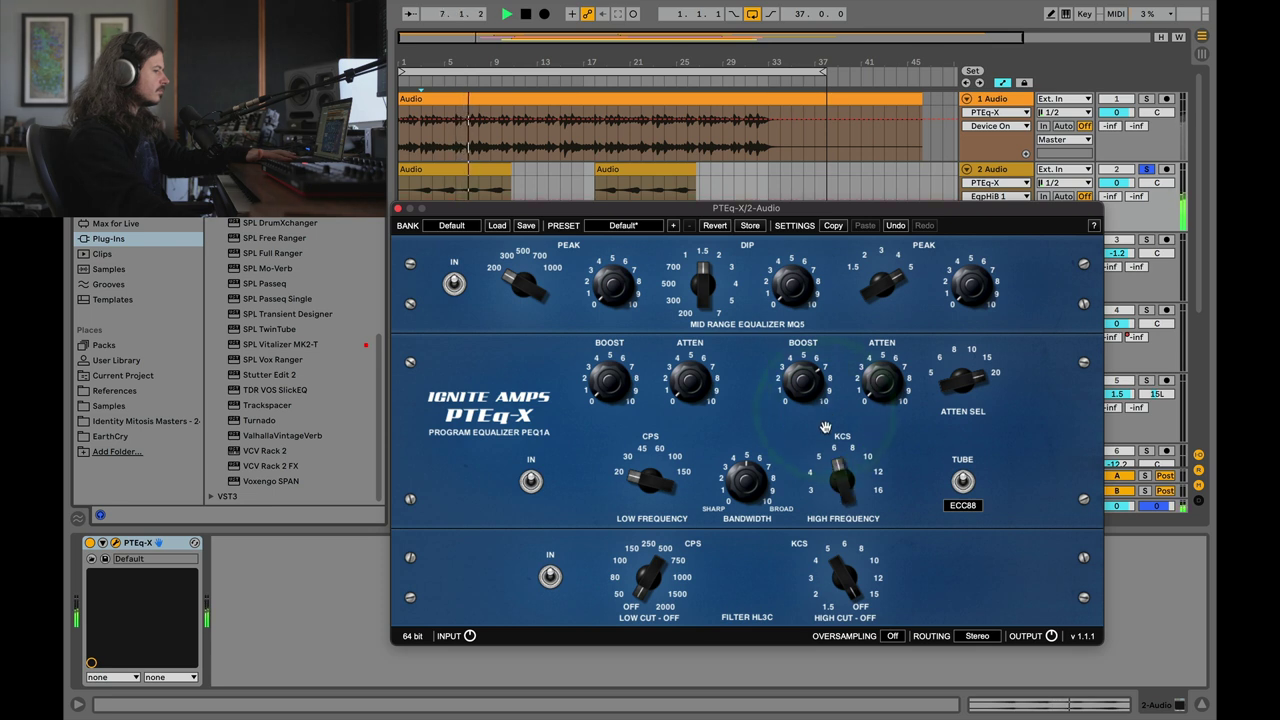
click(829, 403)
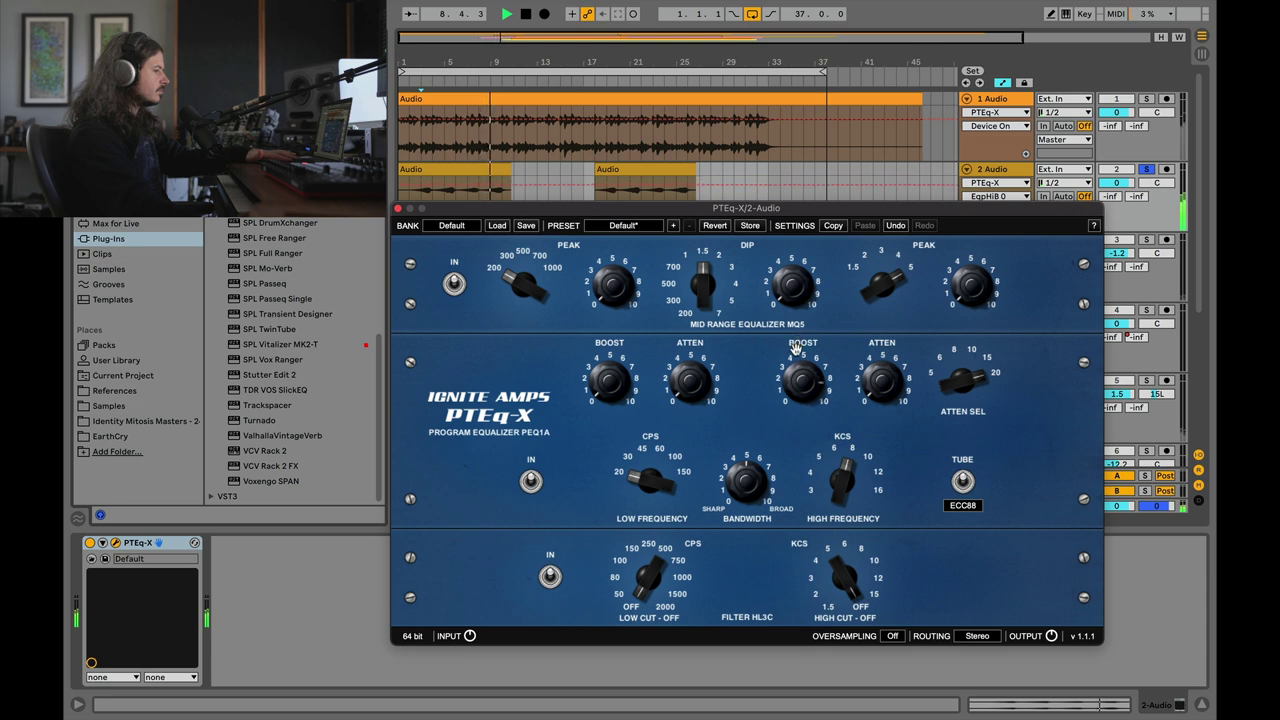
click(806, 378)
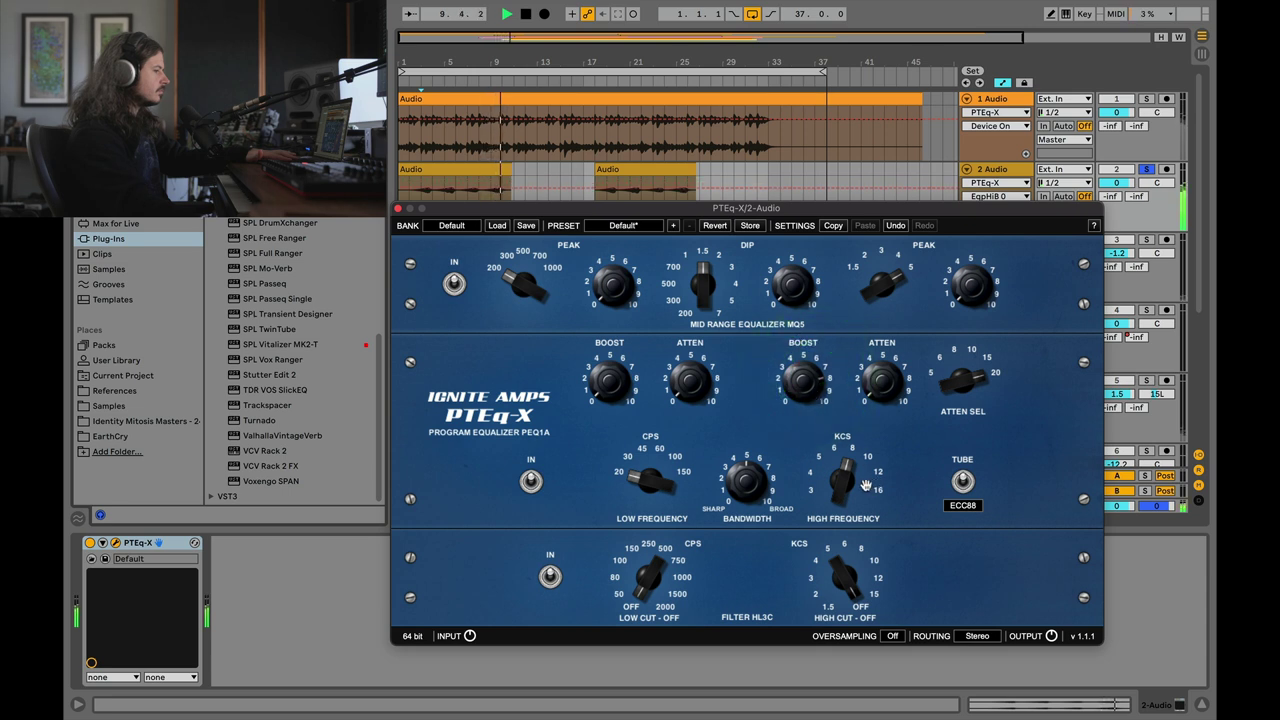
key(space)
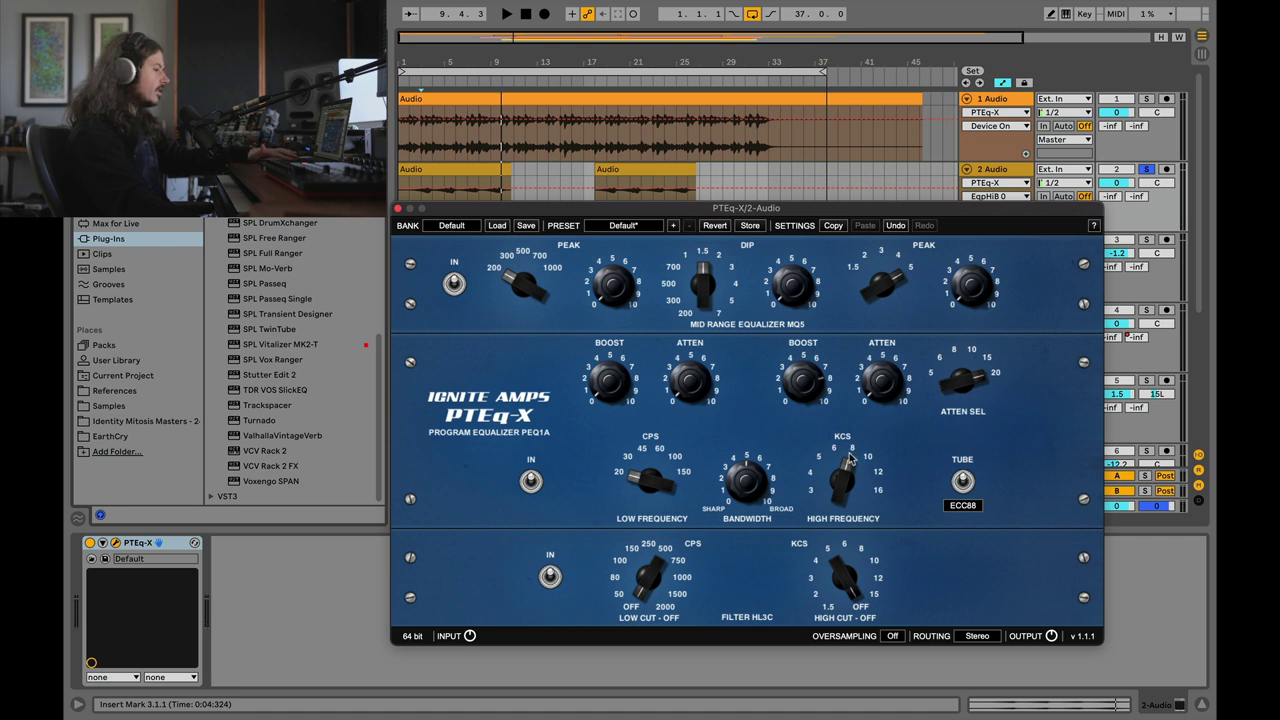
- Adjust the PTEq-X high-frequency attenuation with playback running
click(880, 387)
click(881, 394)
key(space)
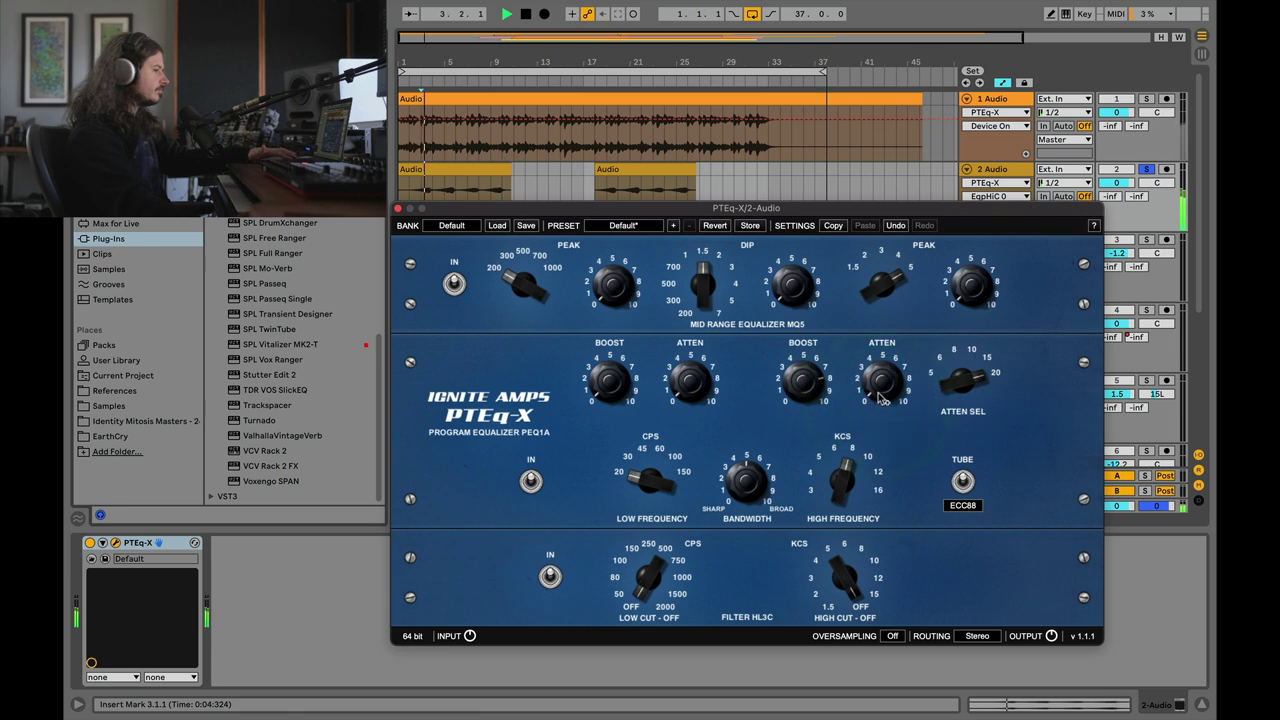
click(877, 330)
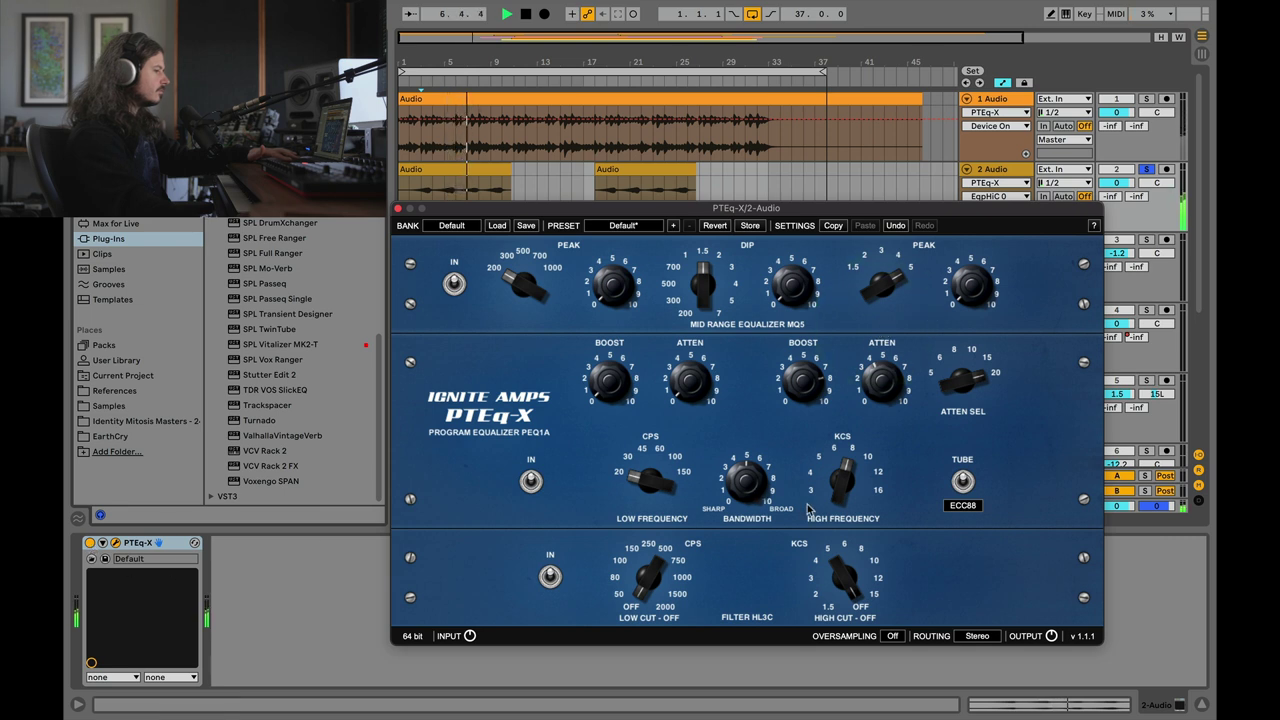
- Compare the pad's PTEq-X bypassed and active, leave it enabled, and raise its high-frequency boost
click(88, 543)
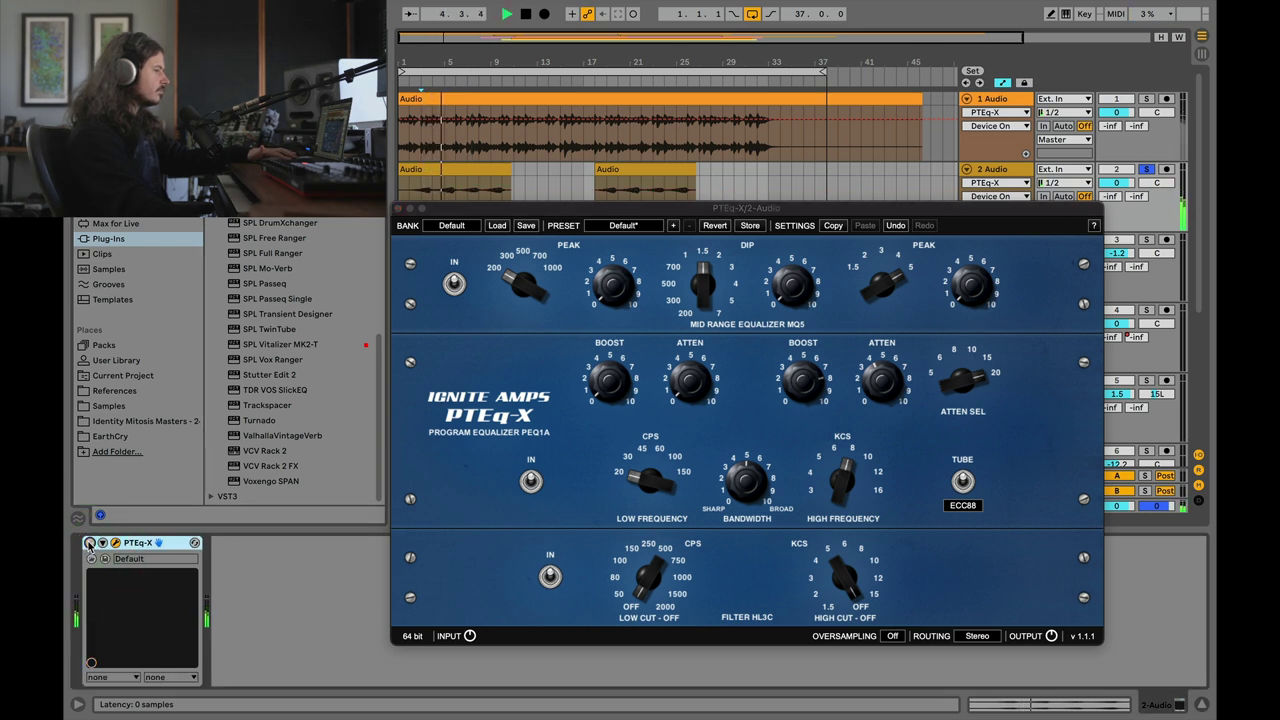
click(88, 543)
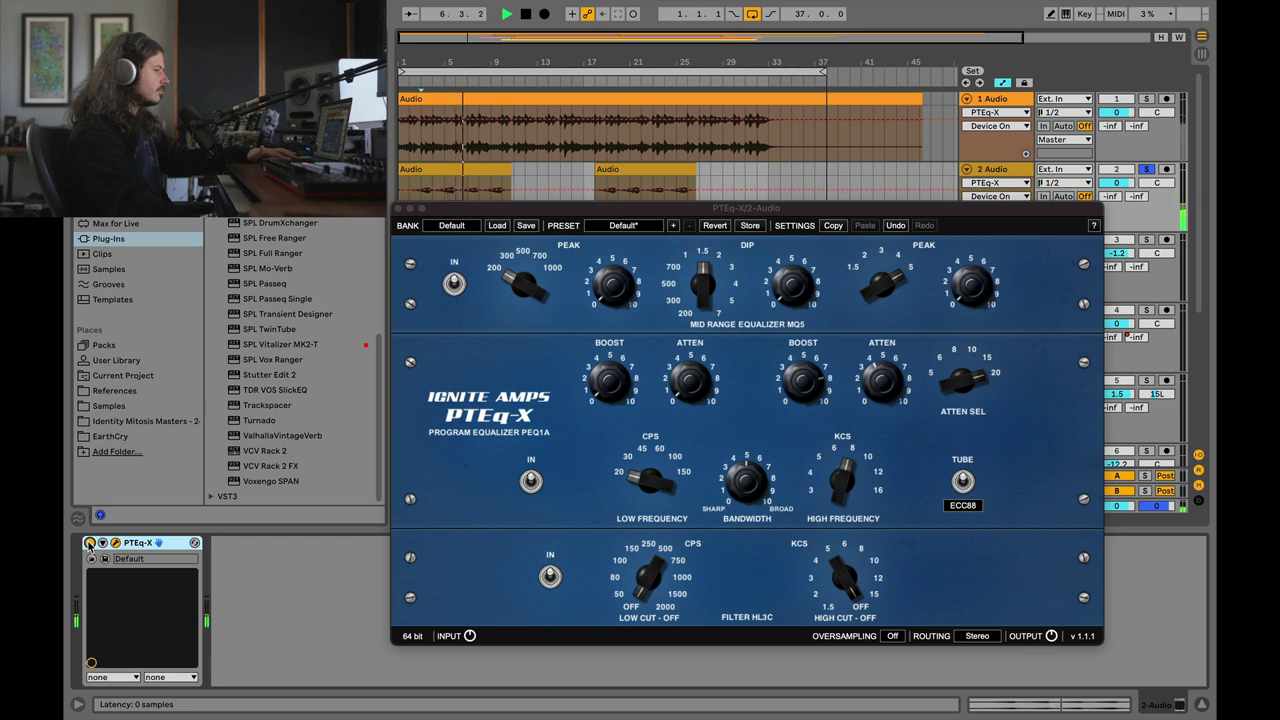
click(89, 543)
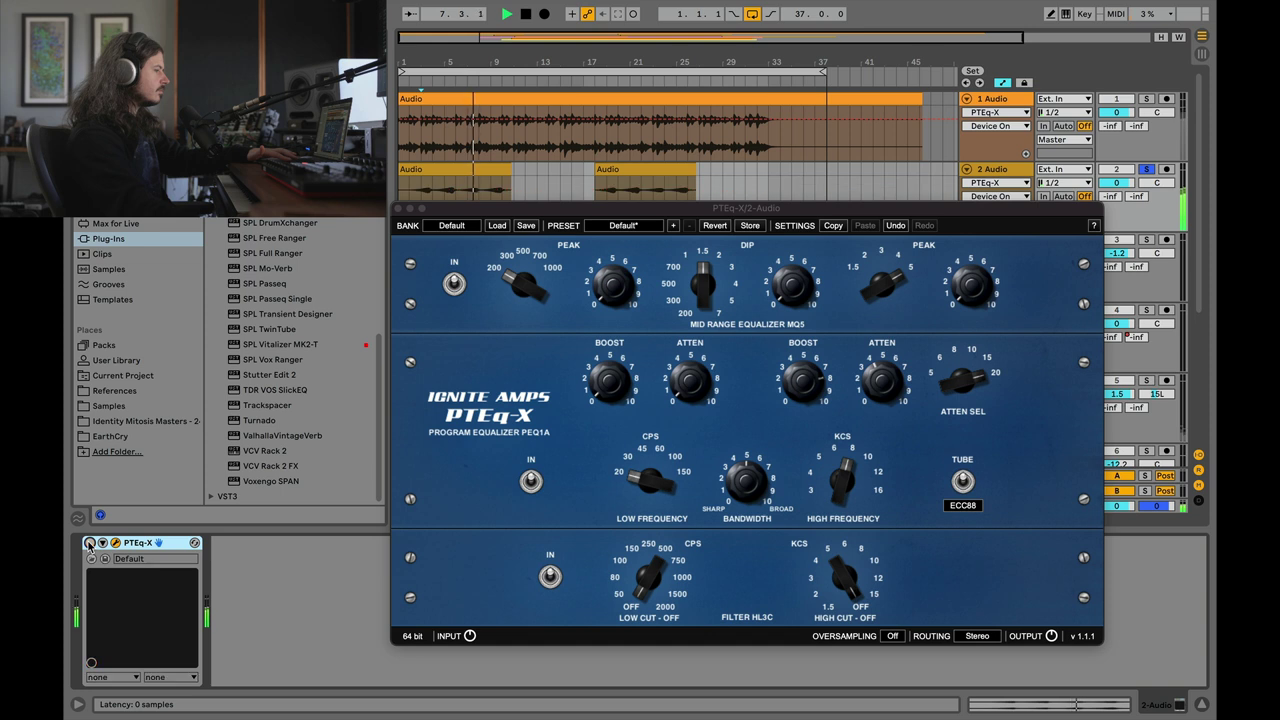
click(89, 543)
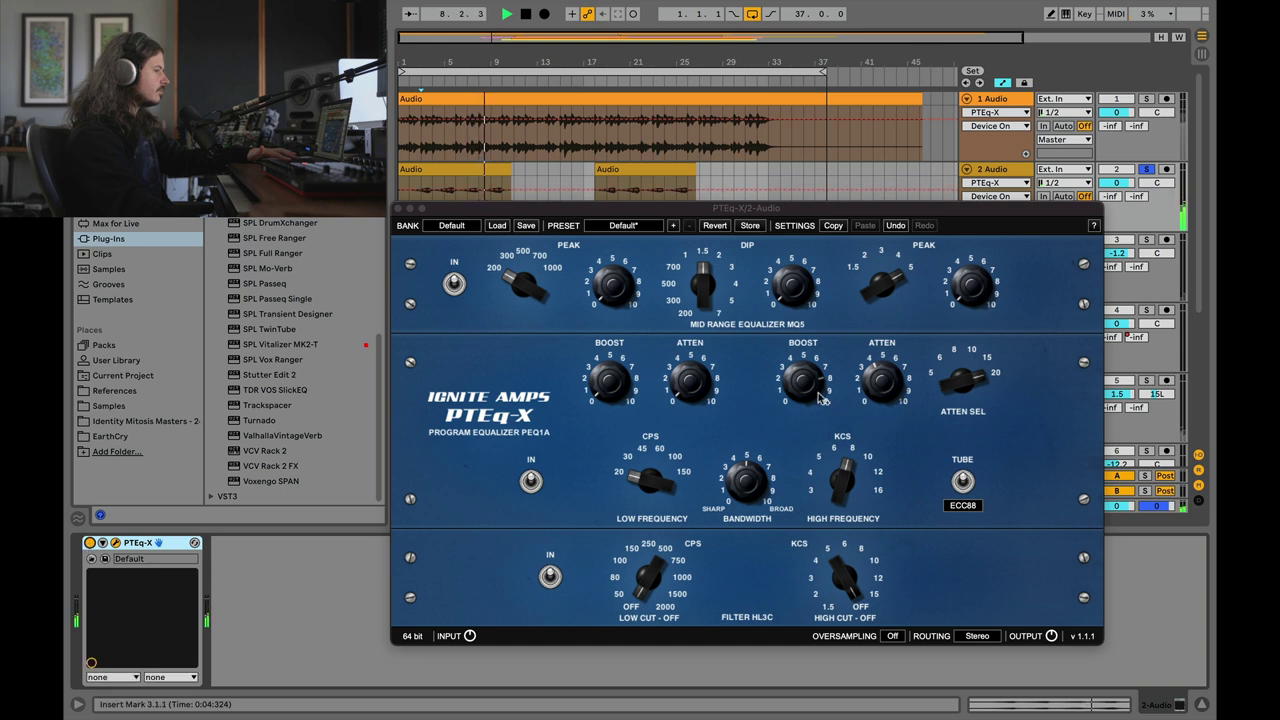
click(812, 388)
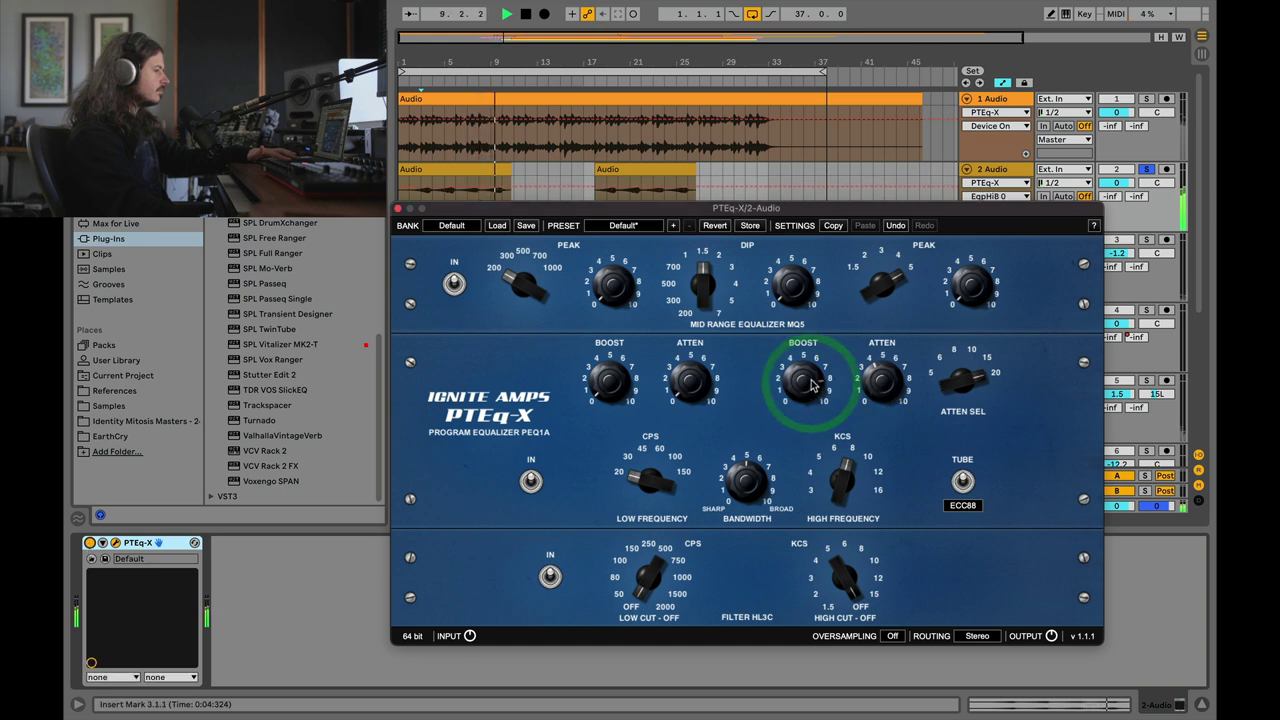
click(812, 388)
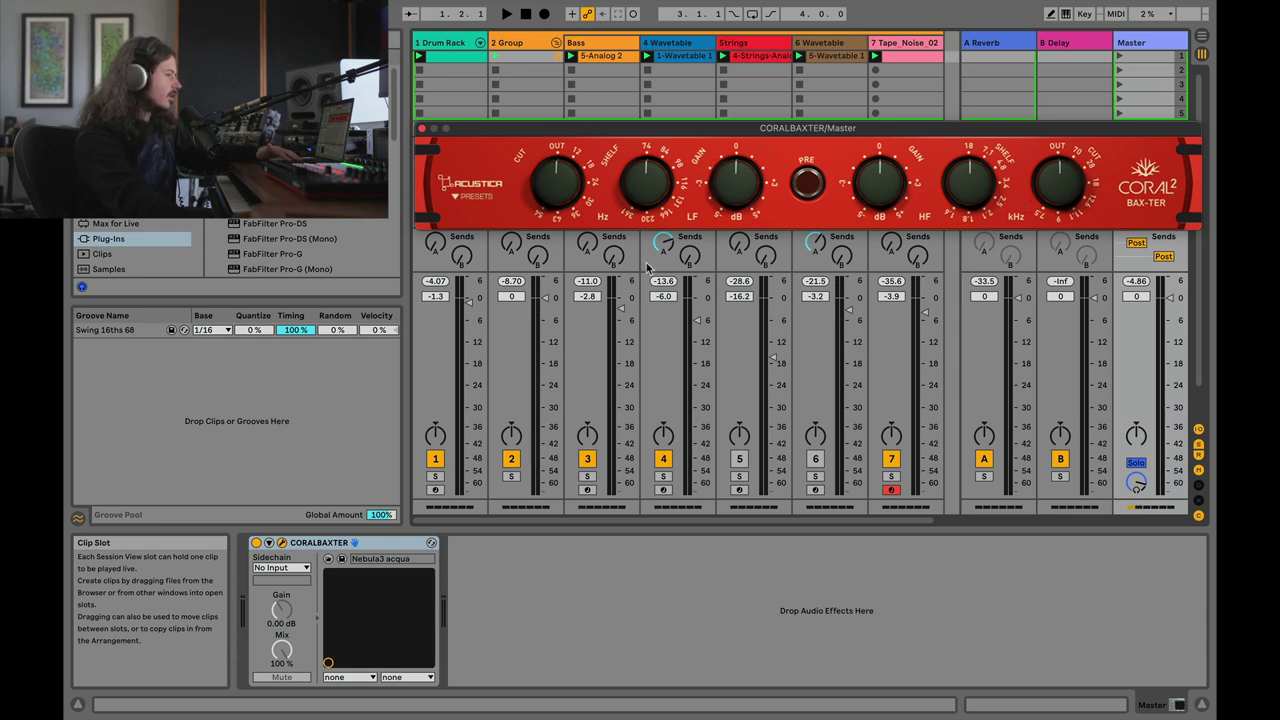
- Lower the master Bax-Ter low shelf frequency and compare the PRE stage during playback, leaving it on
drag(643, 158, 731, 172)
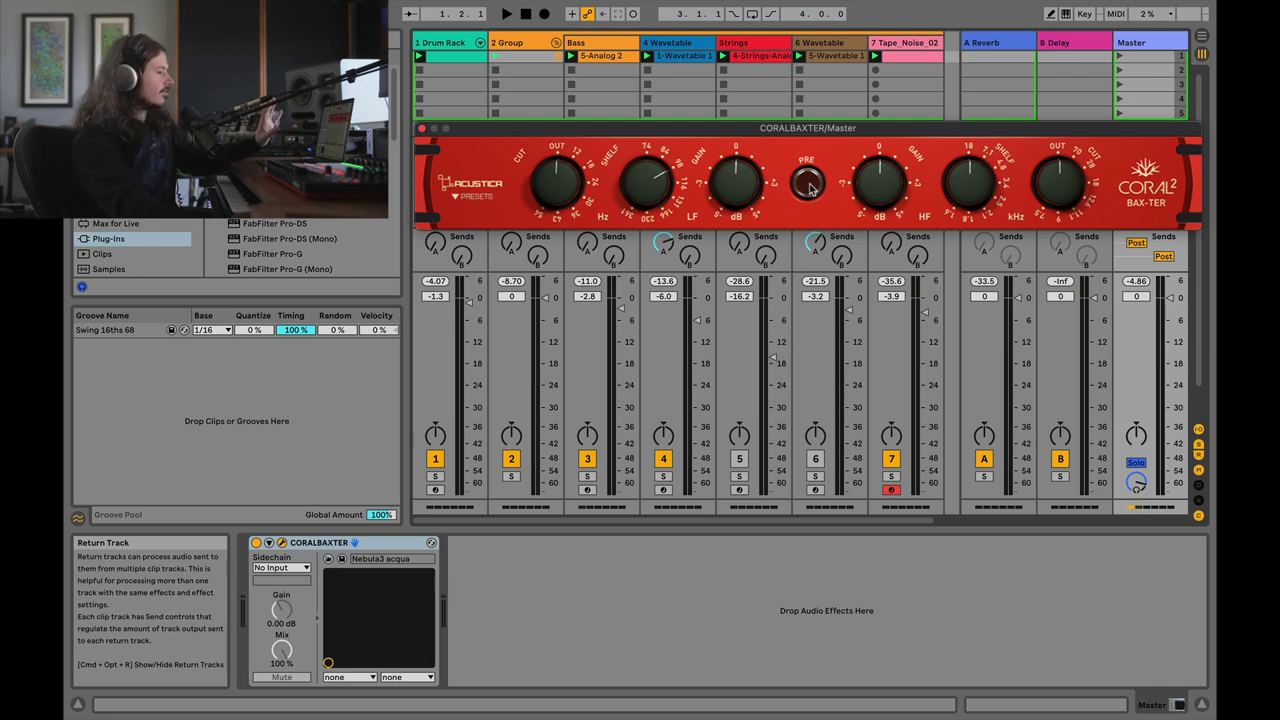
click(810, 186)
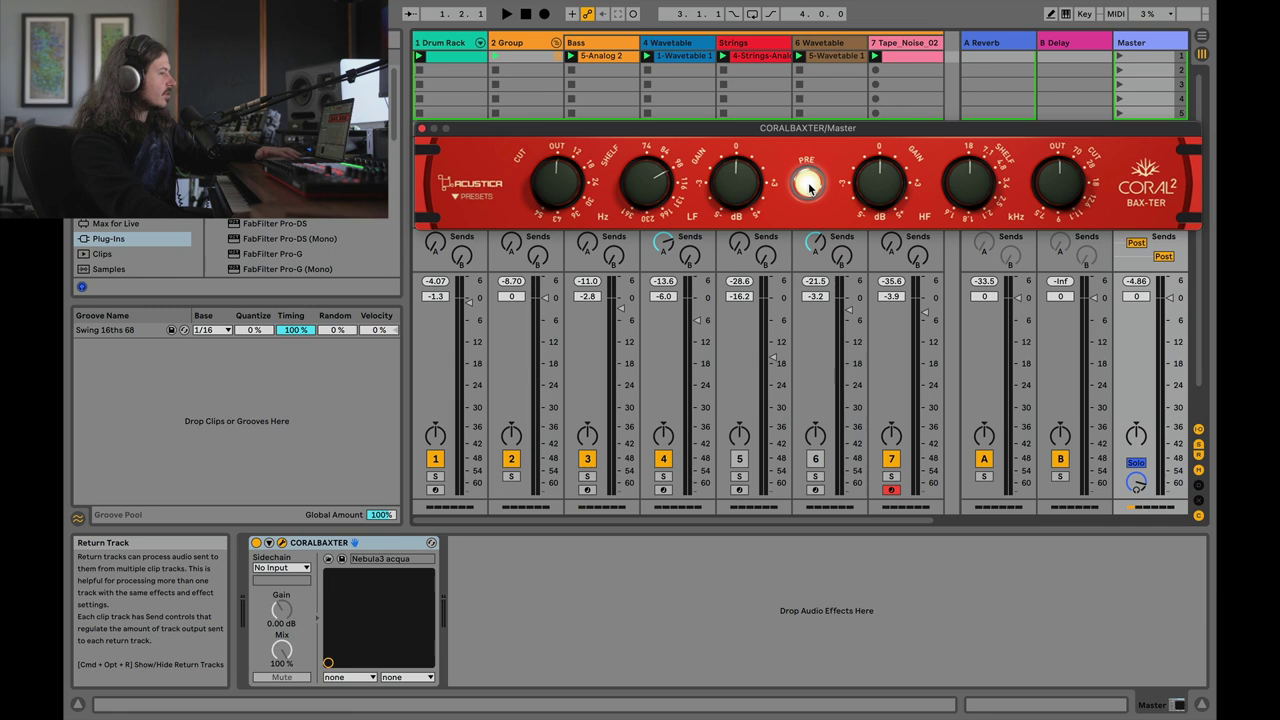
click(810, 186)
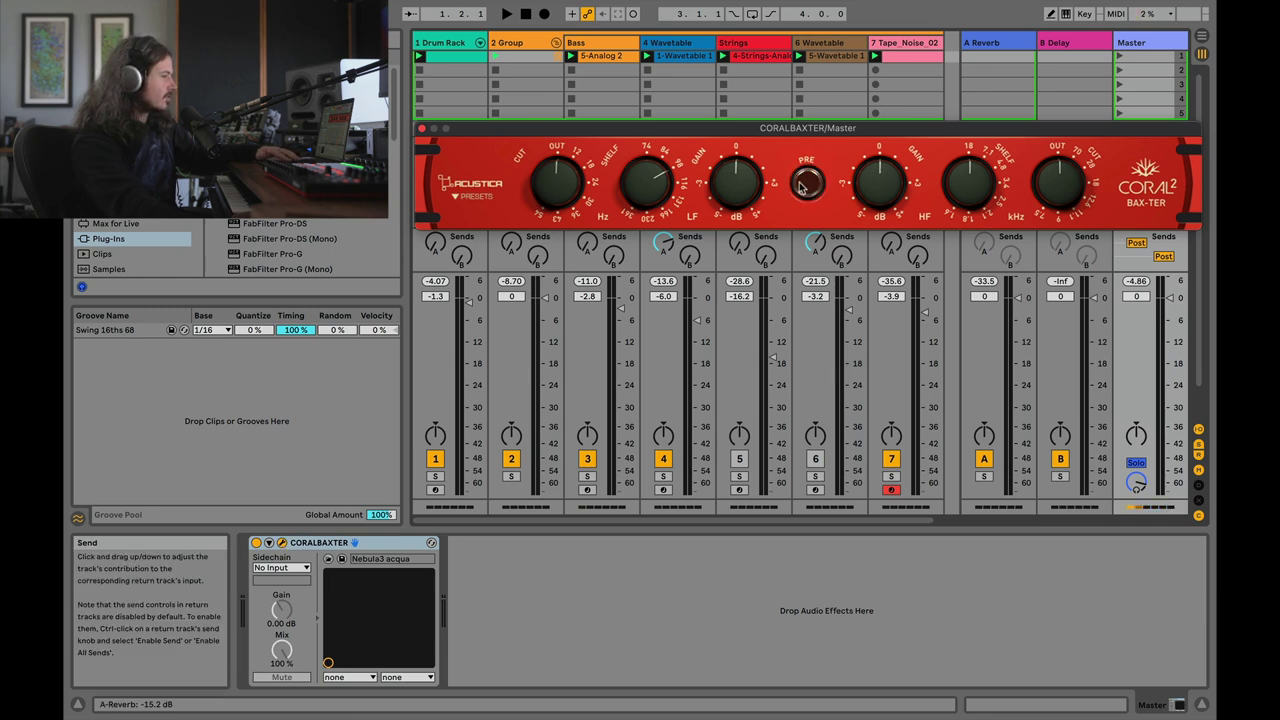
key(space)
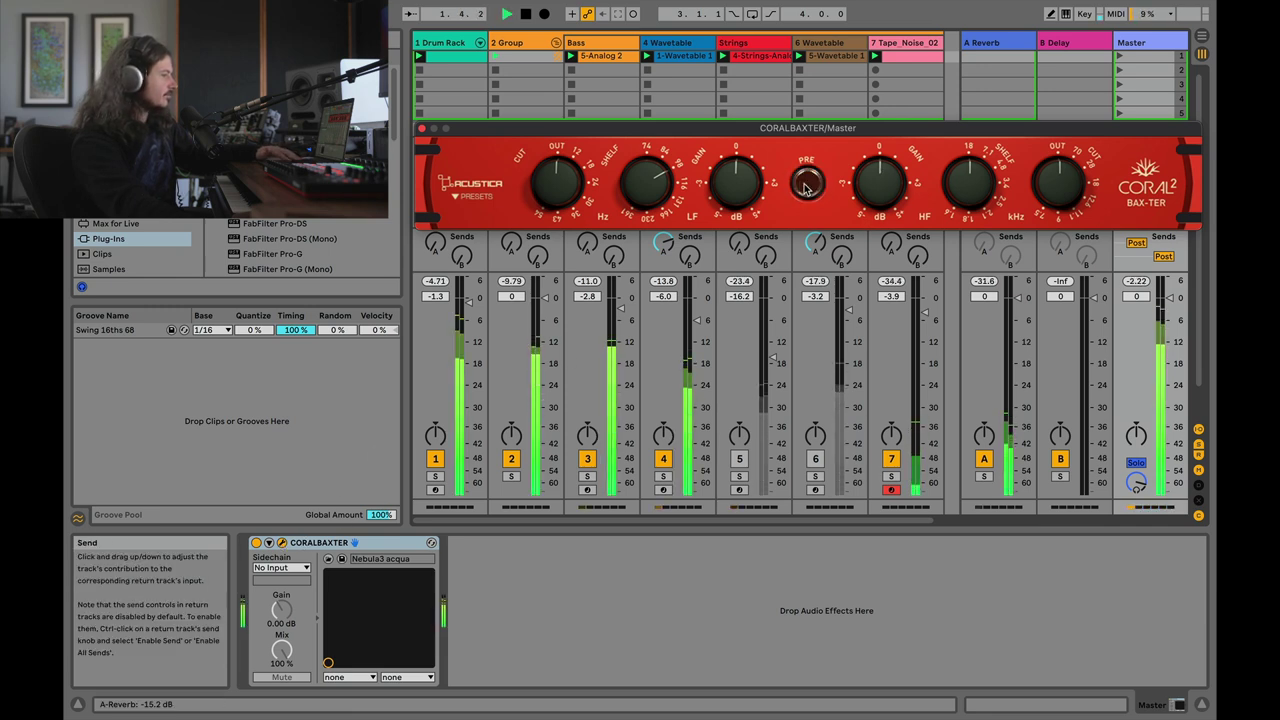
click(806, 187)
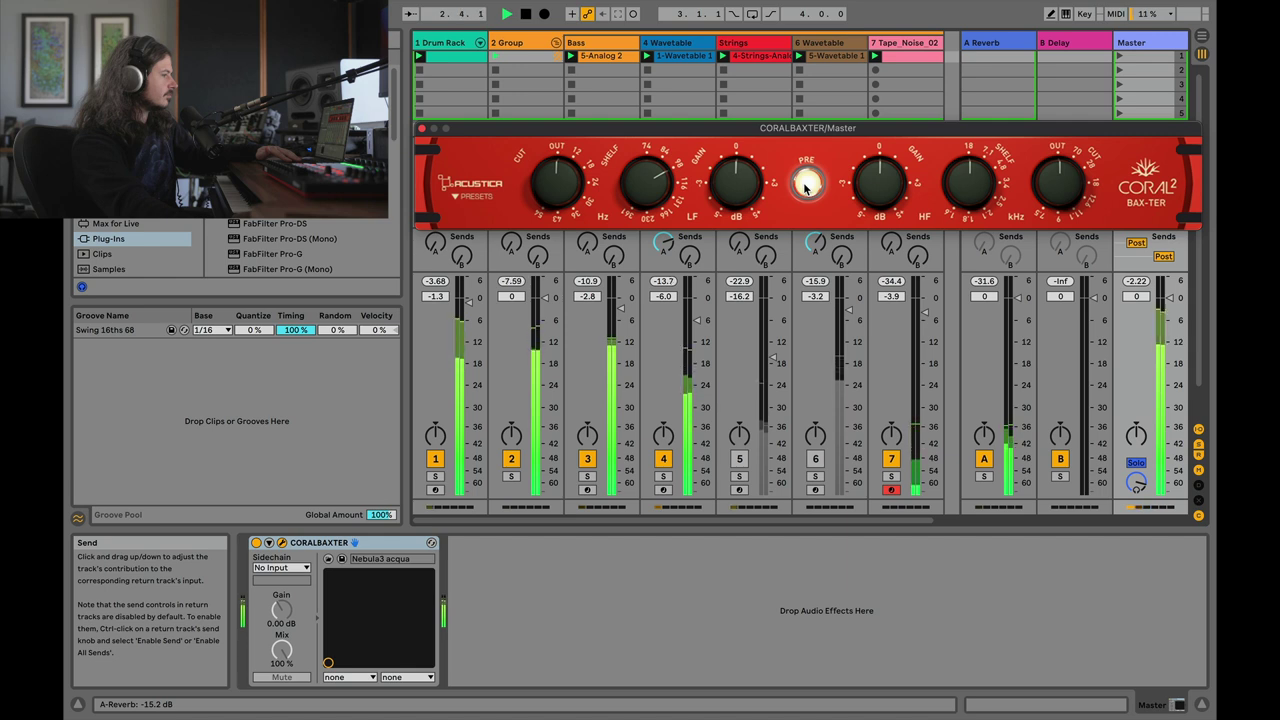
click(806, 187)
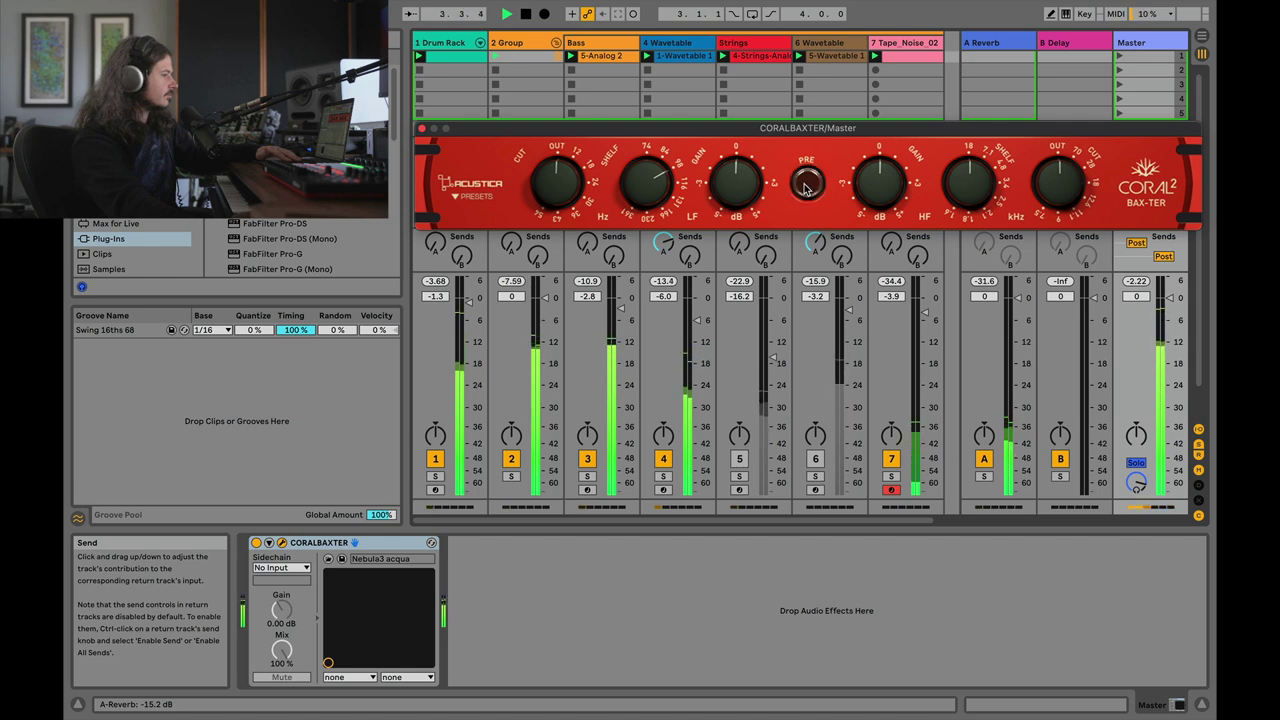
click(806, 187)
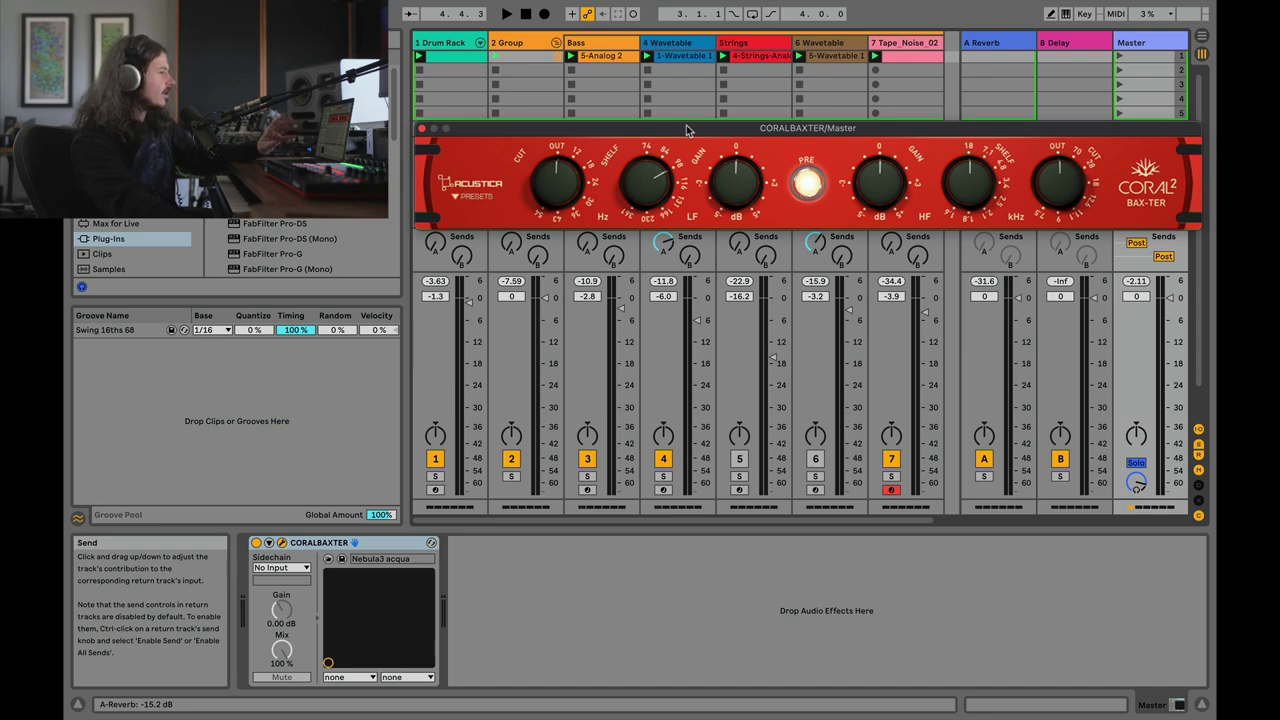
- Lower the Bax-Ter low shelf frequency on the master
mouse_move(686, 130)
mouse_down()
mouse_move(658, 206)
mouse_move(683, 136)
mouse_up()
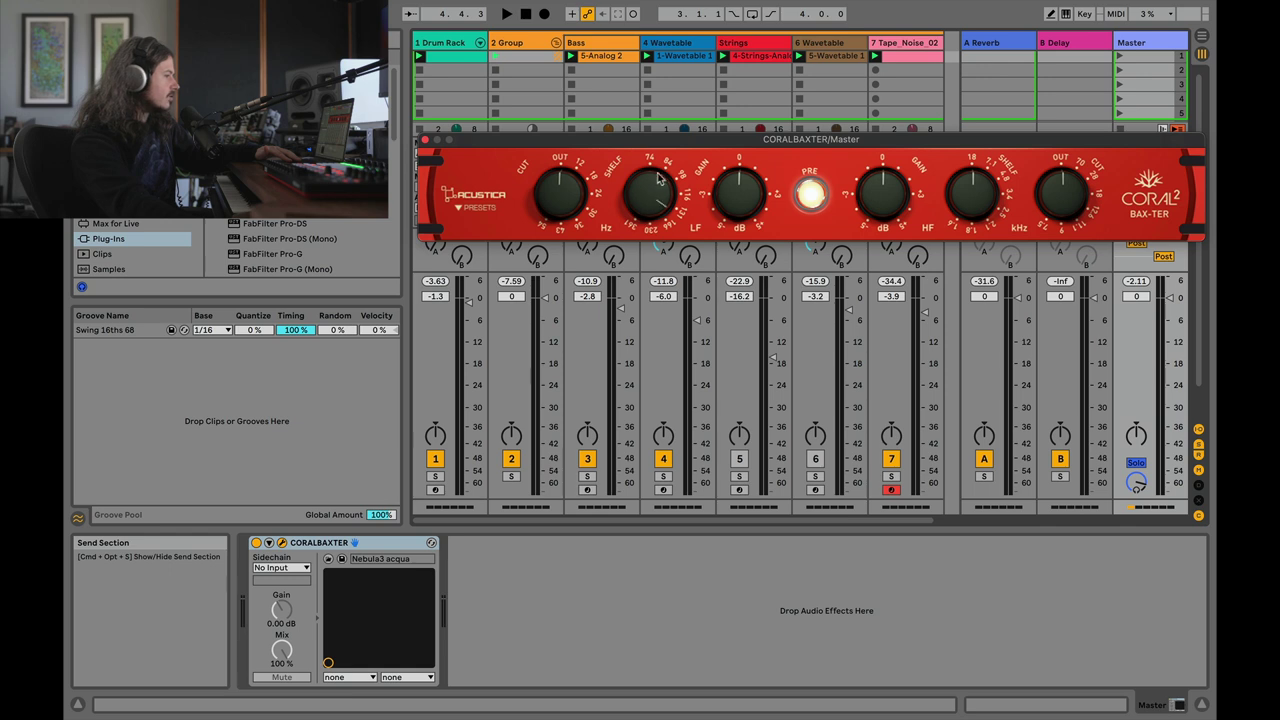
drag(658, 178, 655, 191)
drag(655, 205, 652, 190)
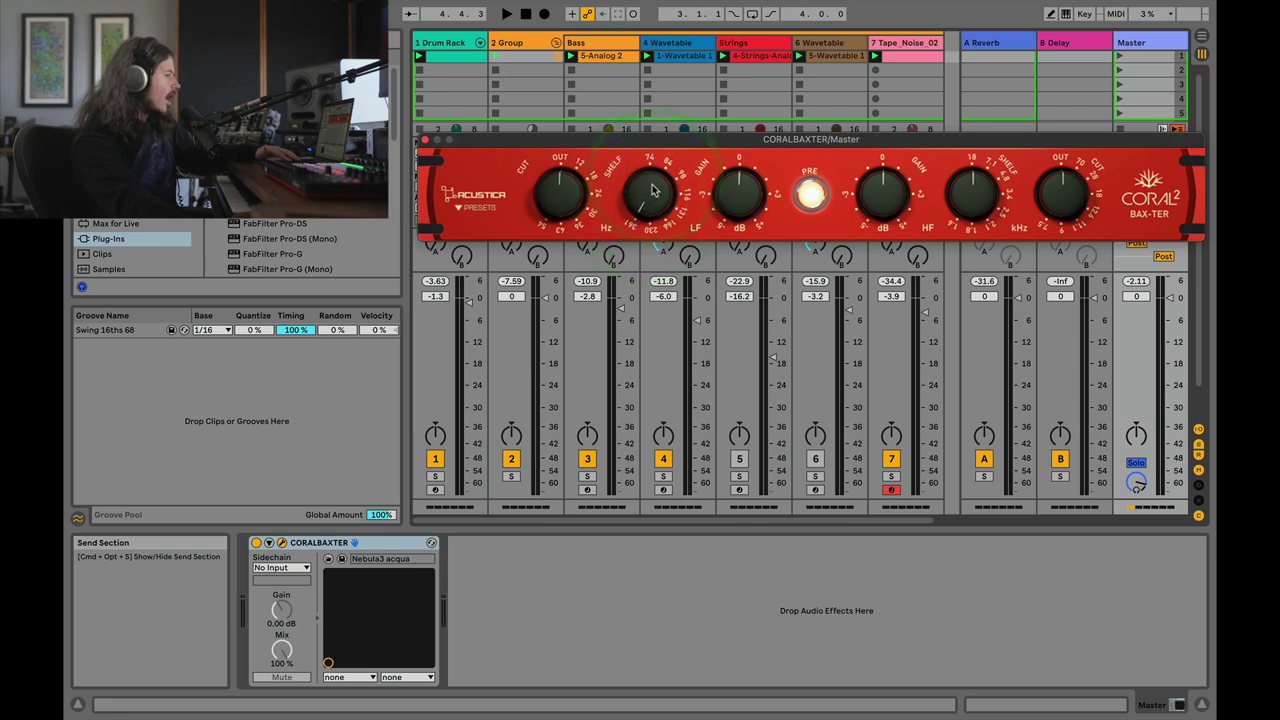
click(650, 213)
key(space)
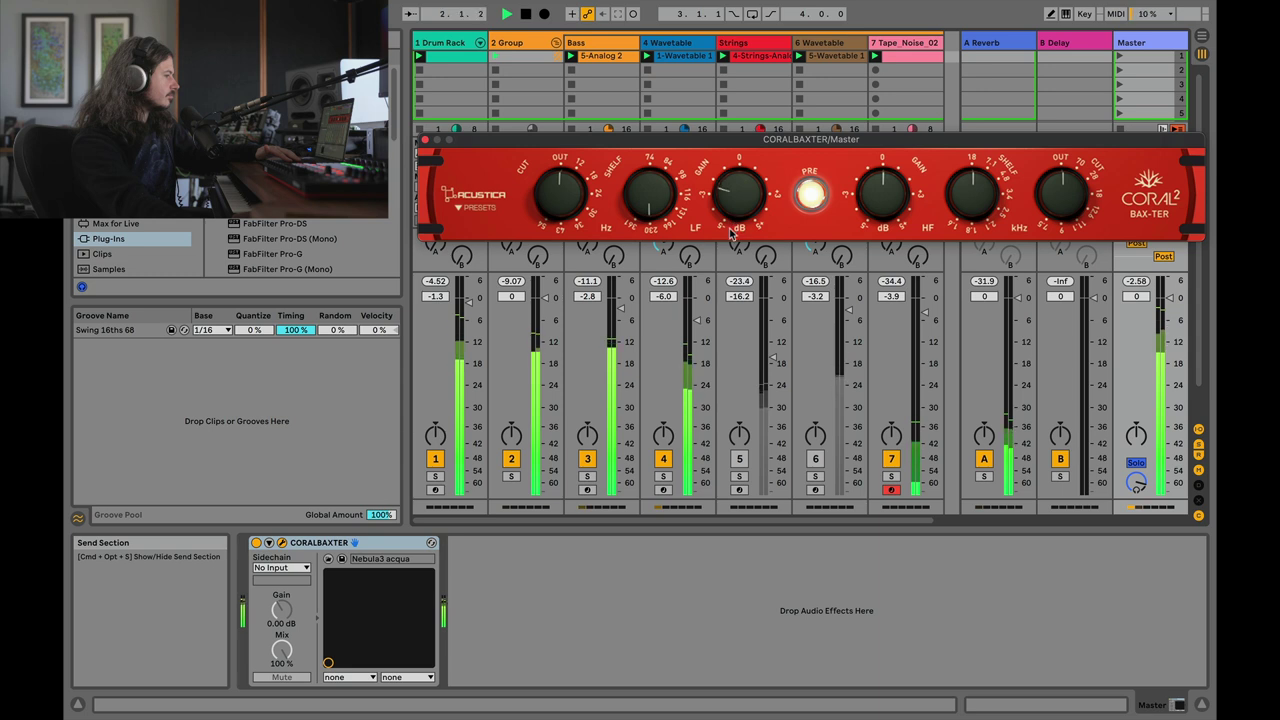
- Raise the low shelf gain during playback and fine-tune the shelf frequency
drag(731, 216, 731, 208)
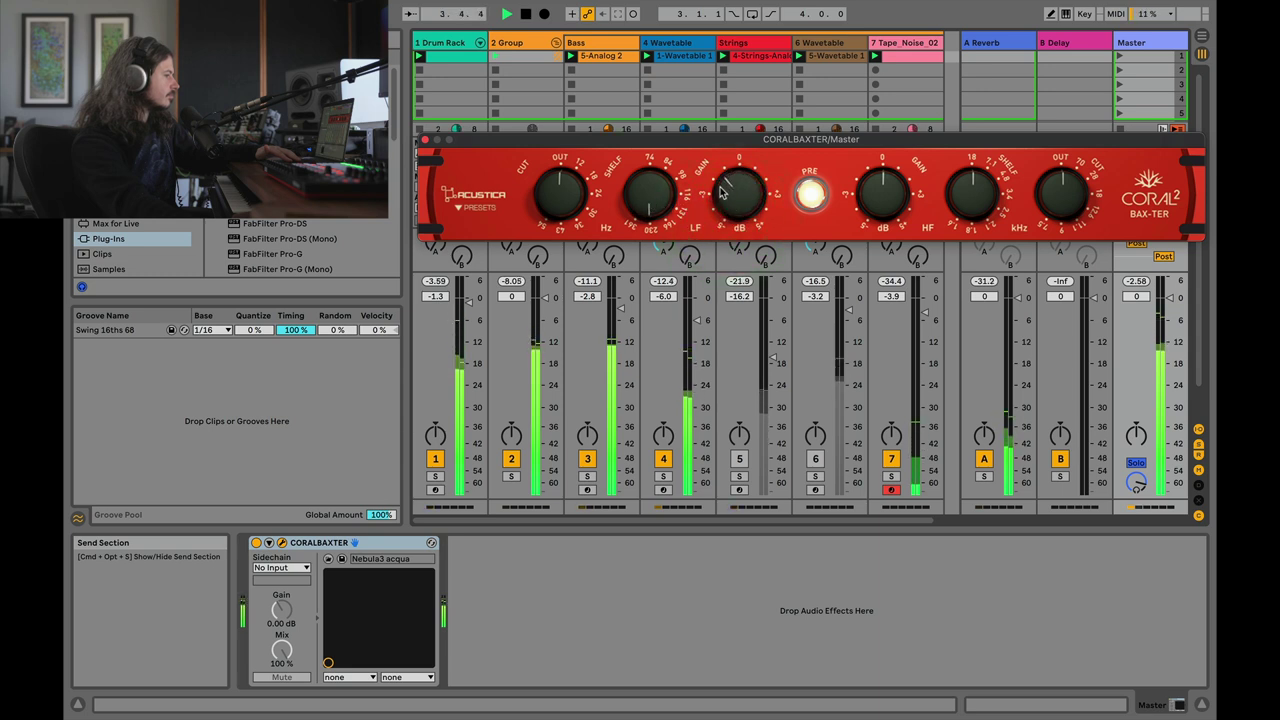
click(716, 195)
click(651, 212)
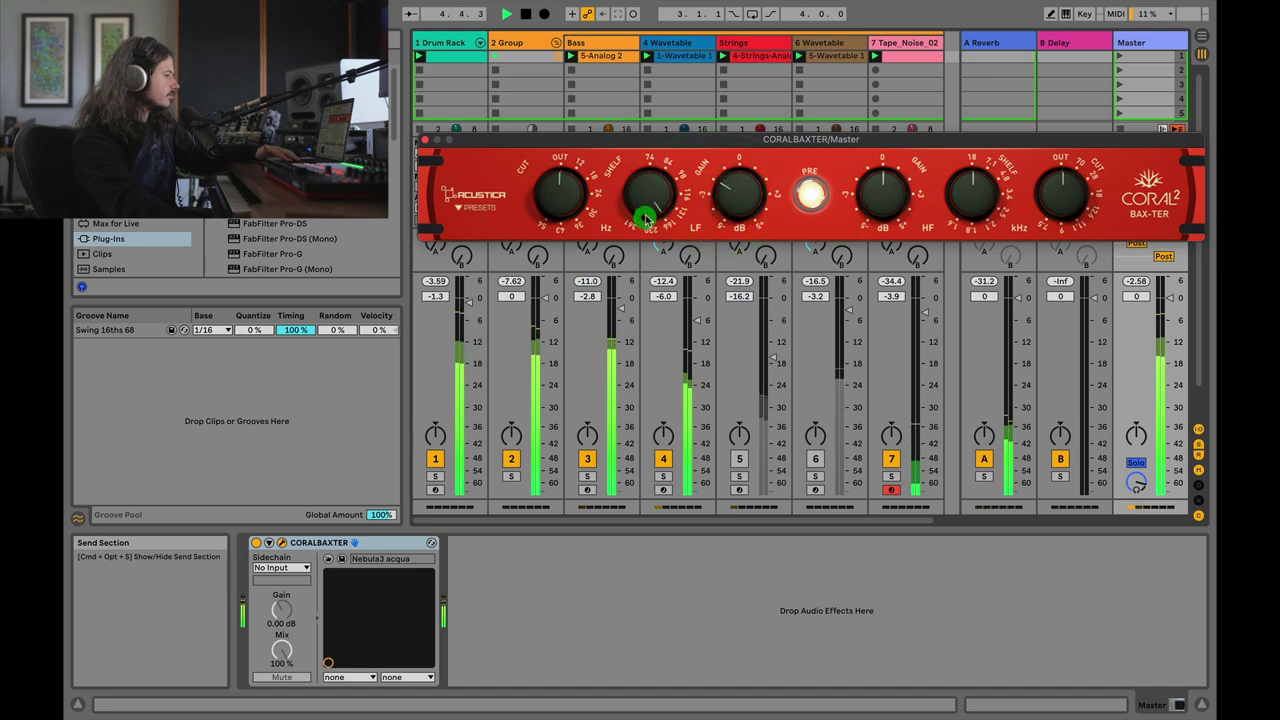
click(650, 210)
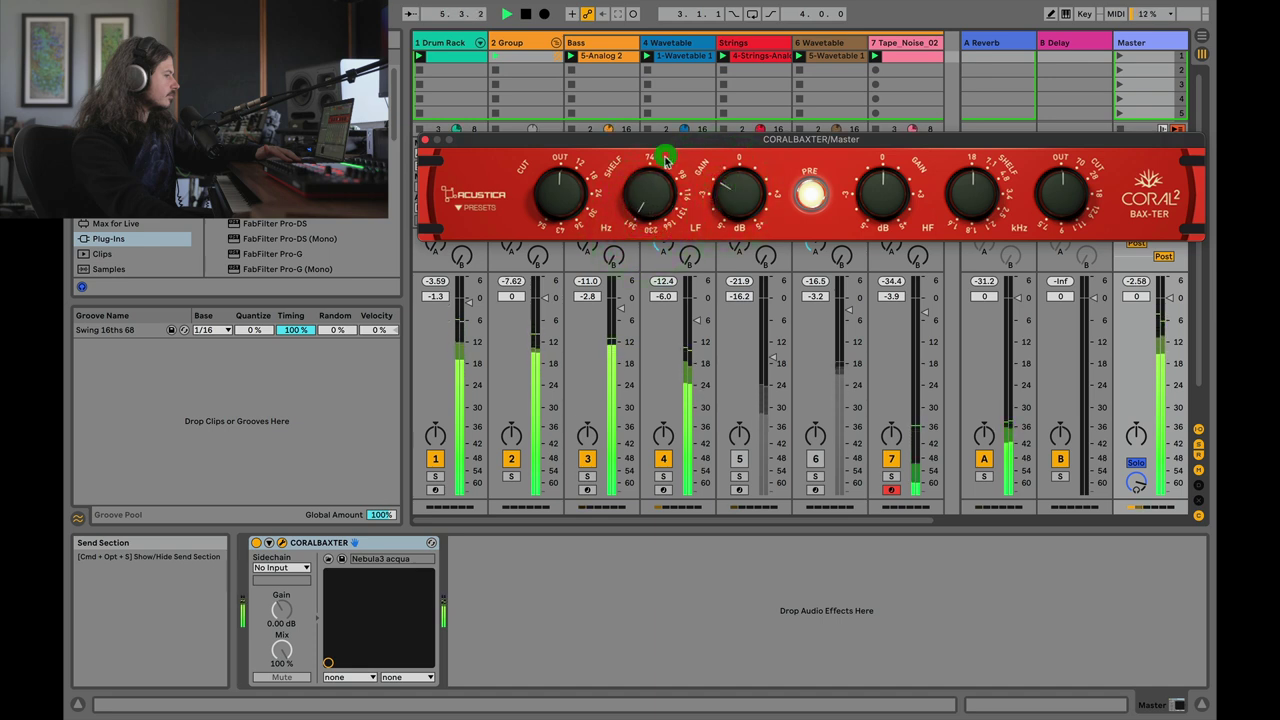
click(650, 210)
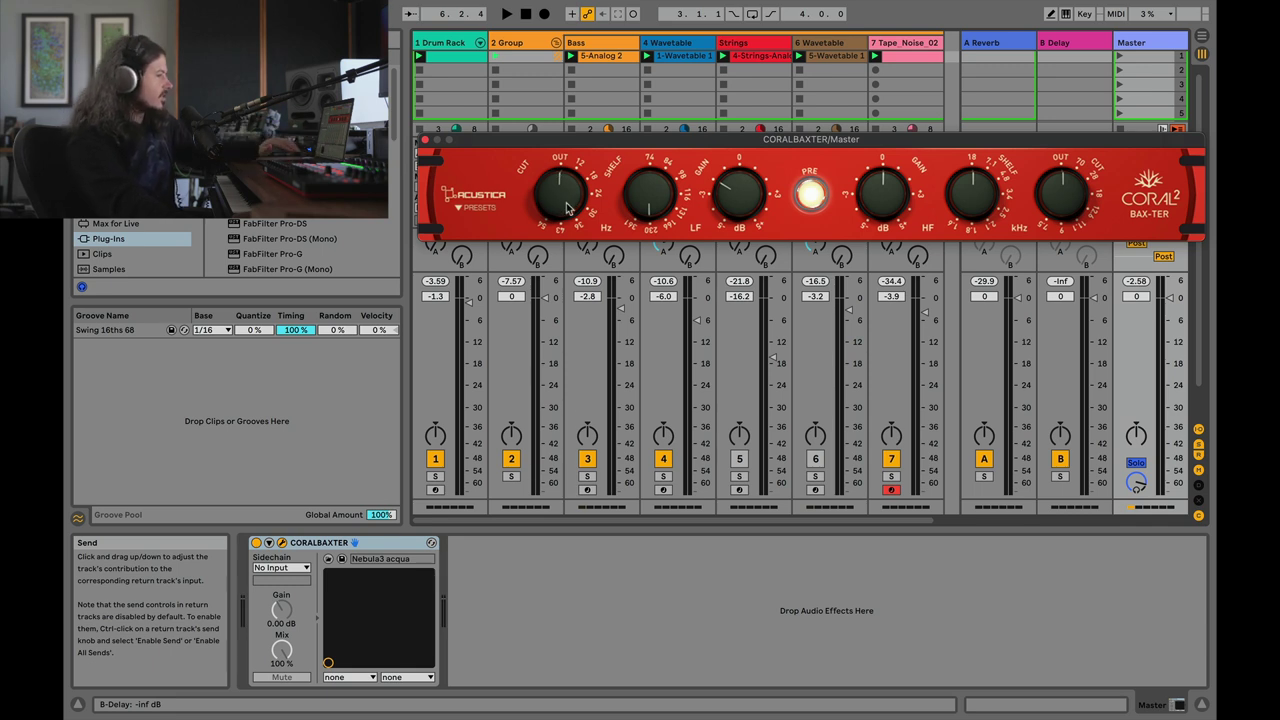
- Retune the Bax-Ter low-cut filter frequency on the master while the song plays
drag(576, 183, 580, 180)
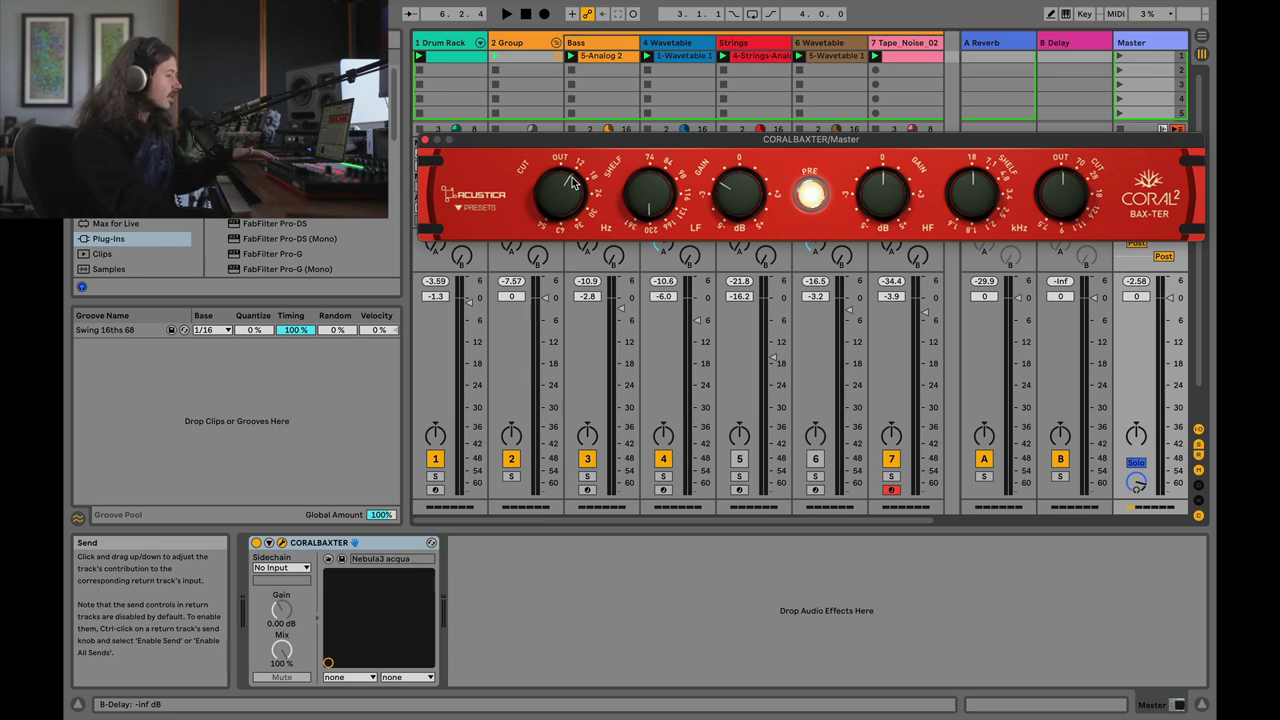
click(566, 208)
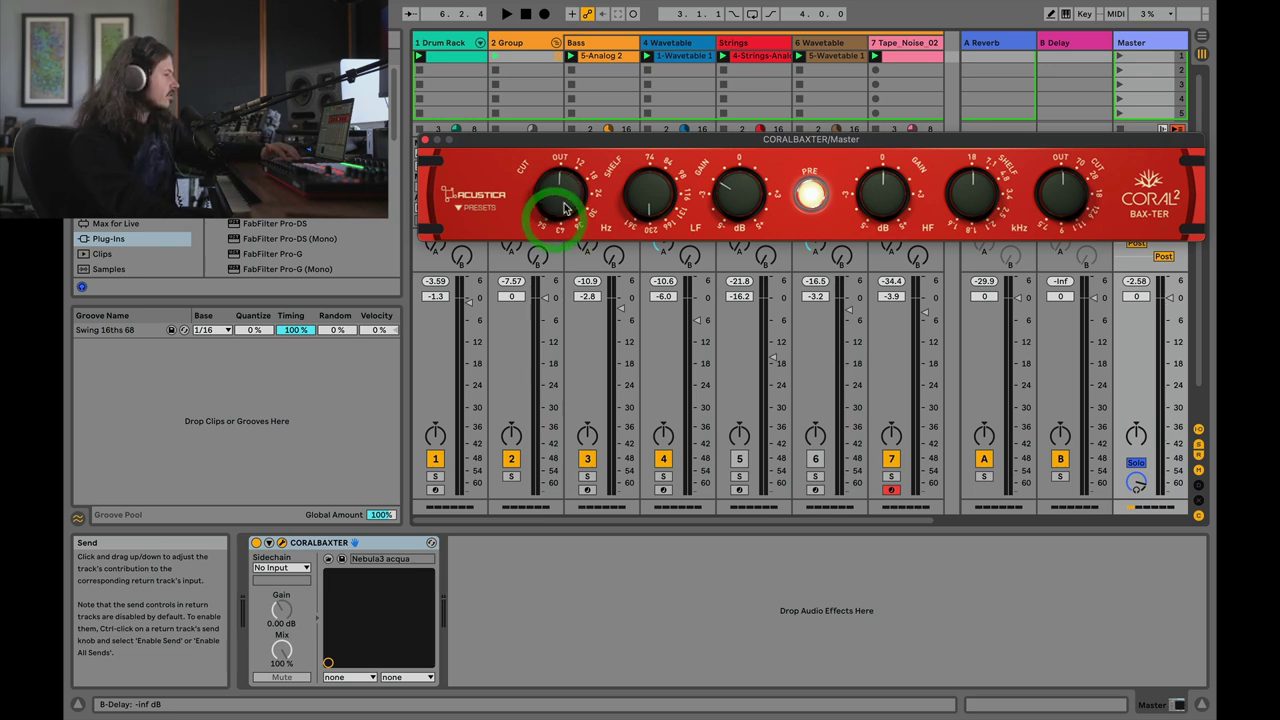
key(space)
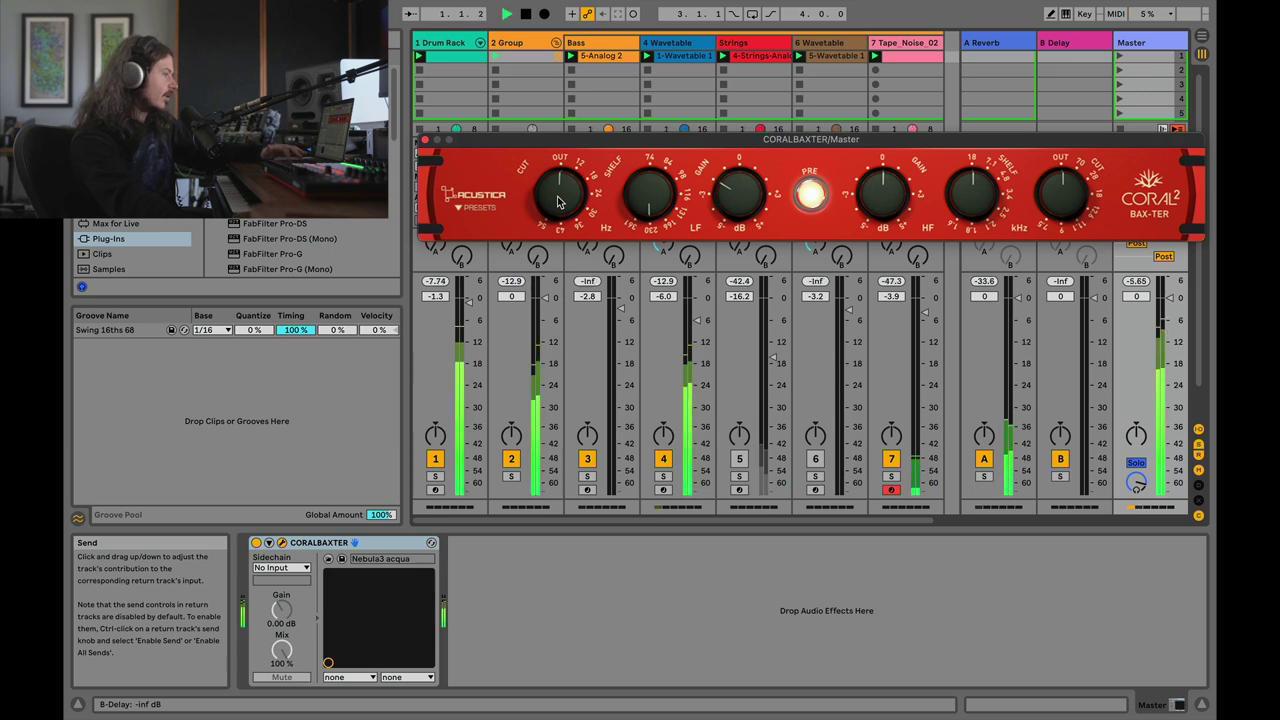
click(564, 205)
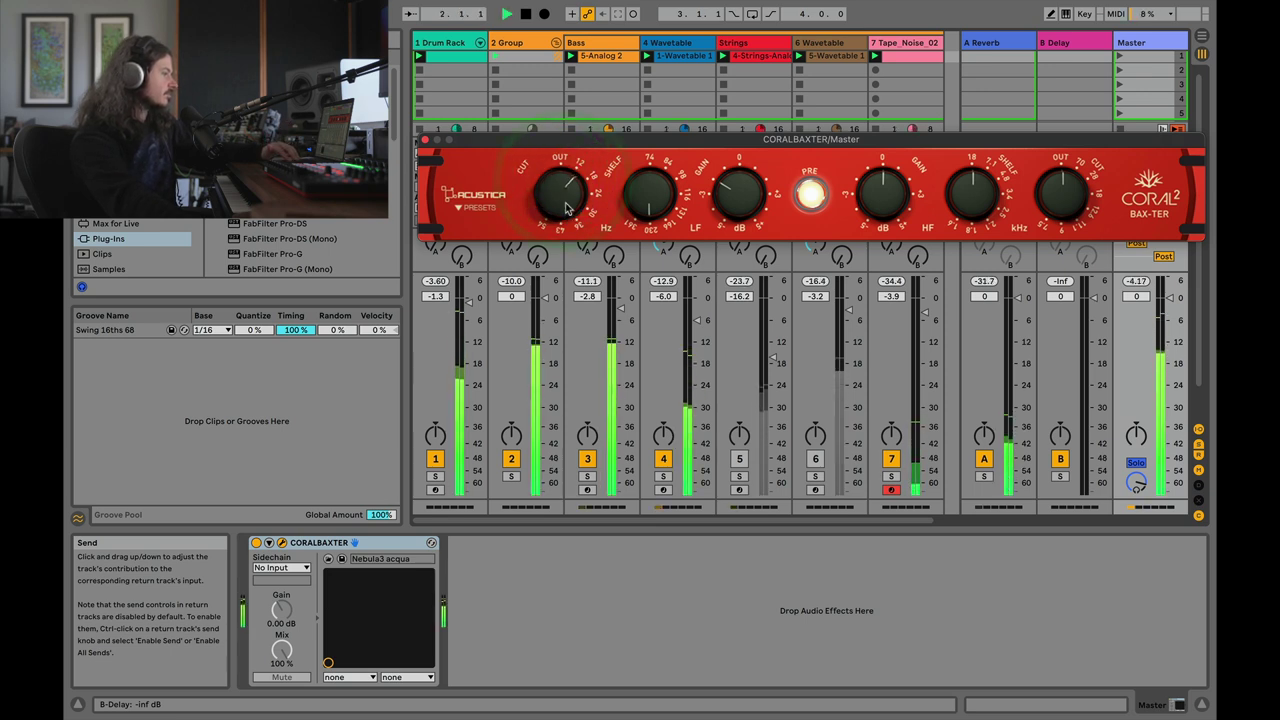
click(568, 204)
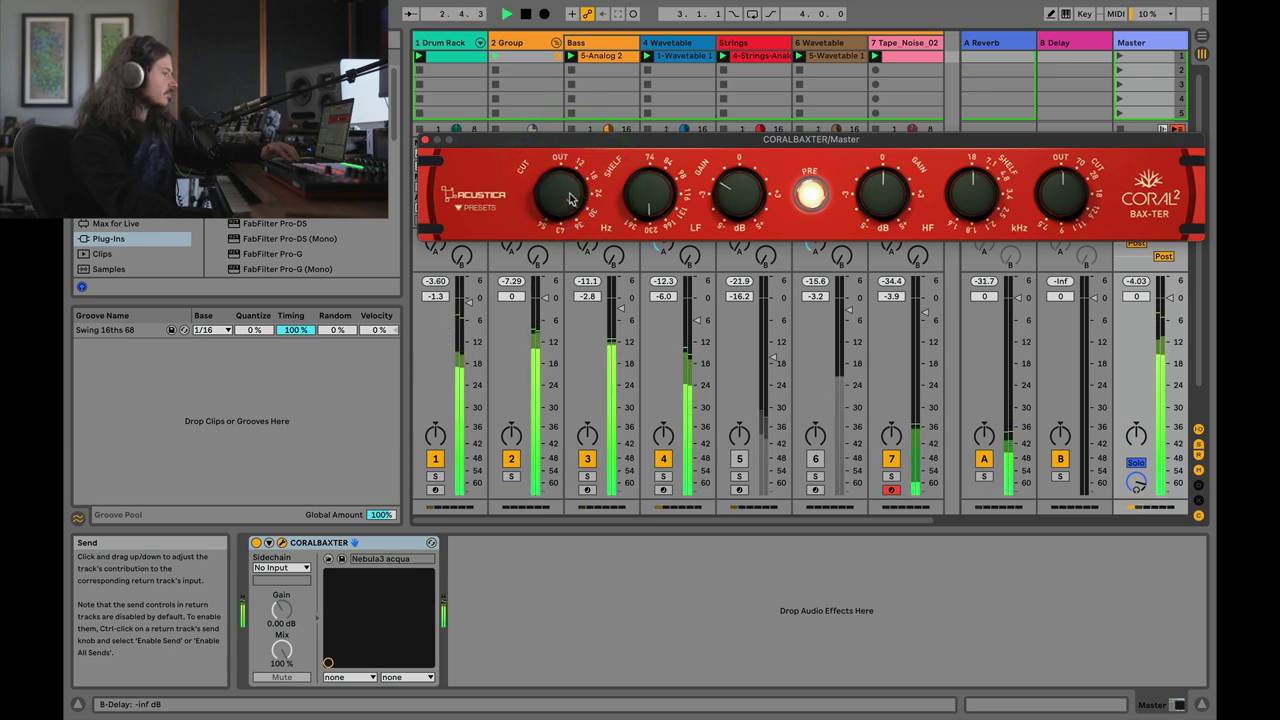
click(569, 201)
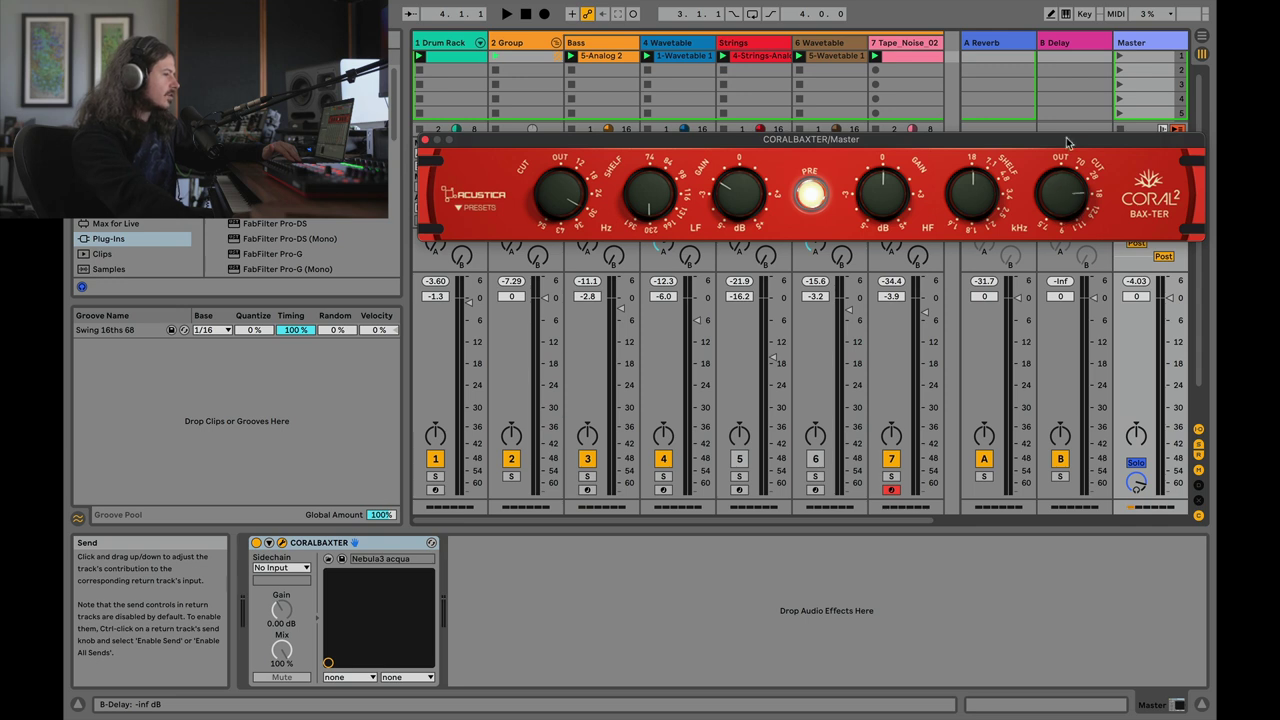
- Lower the Bax-Ter high-cut filter frequency, fine-tuning it over a listening pass
drag(1063, 184, 1090, 212)
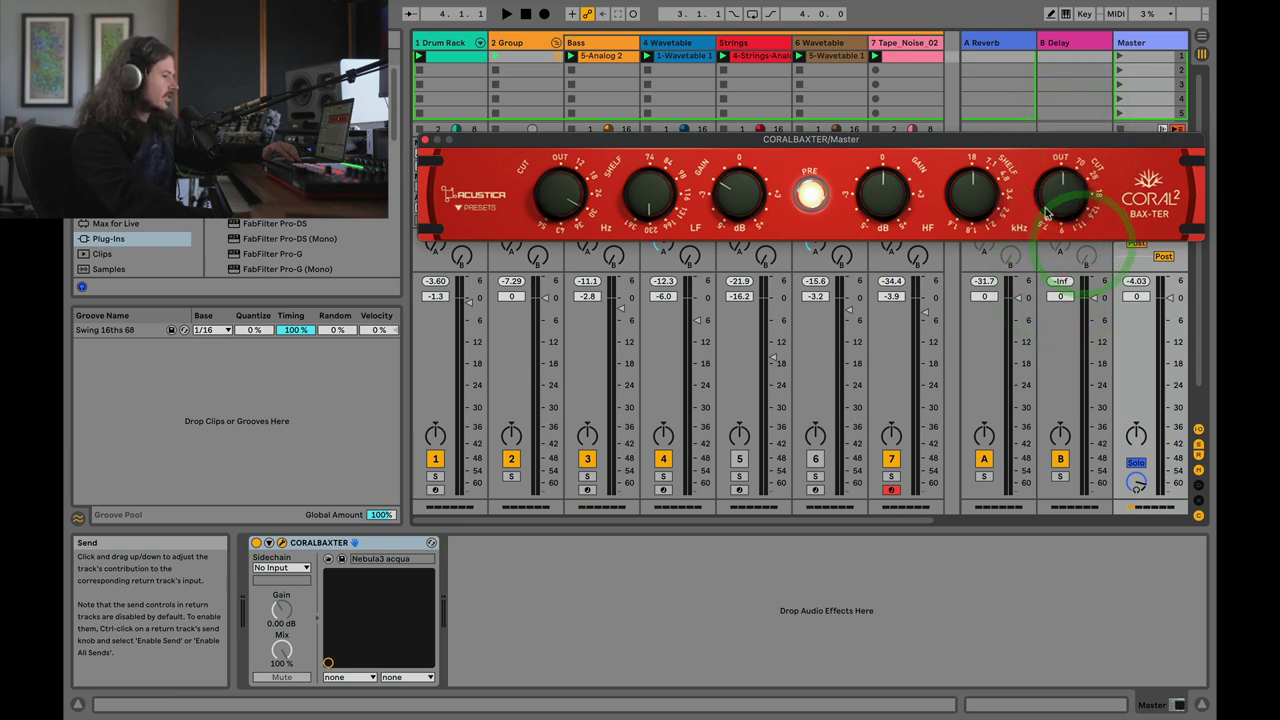
key(space)
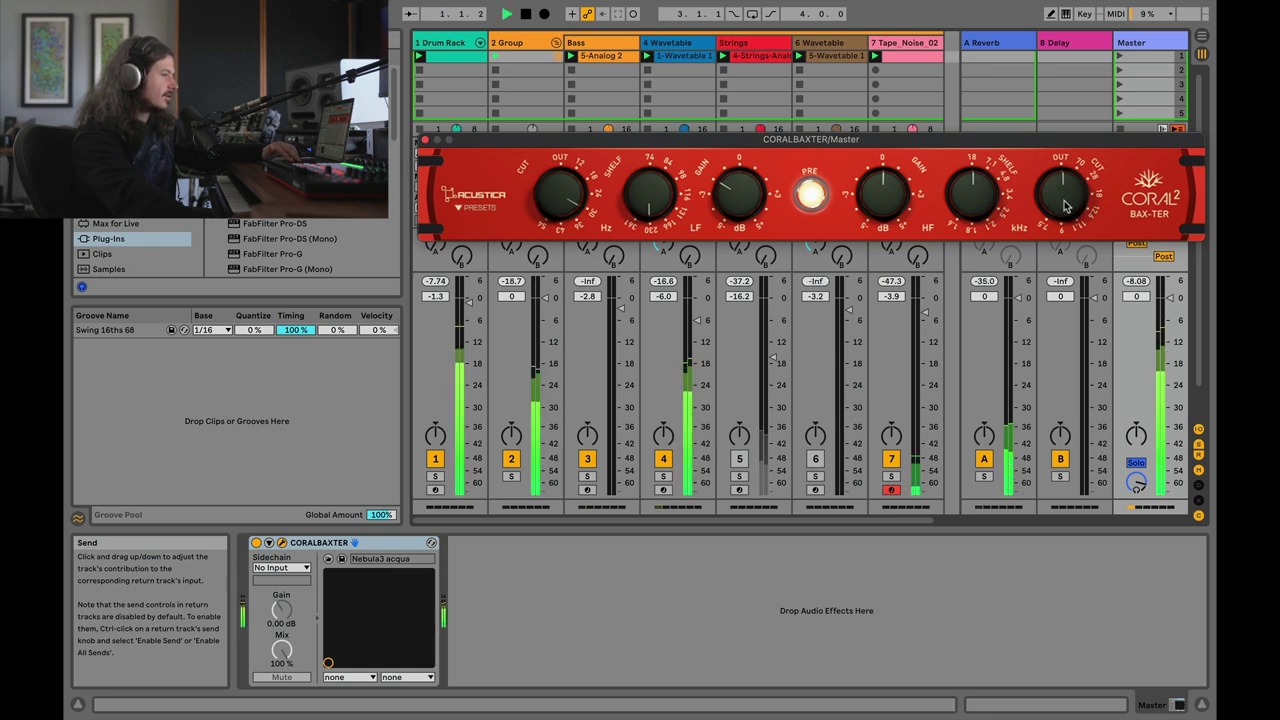
click(1068, 180)
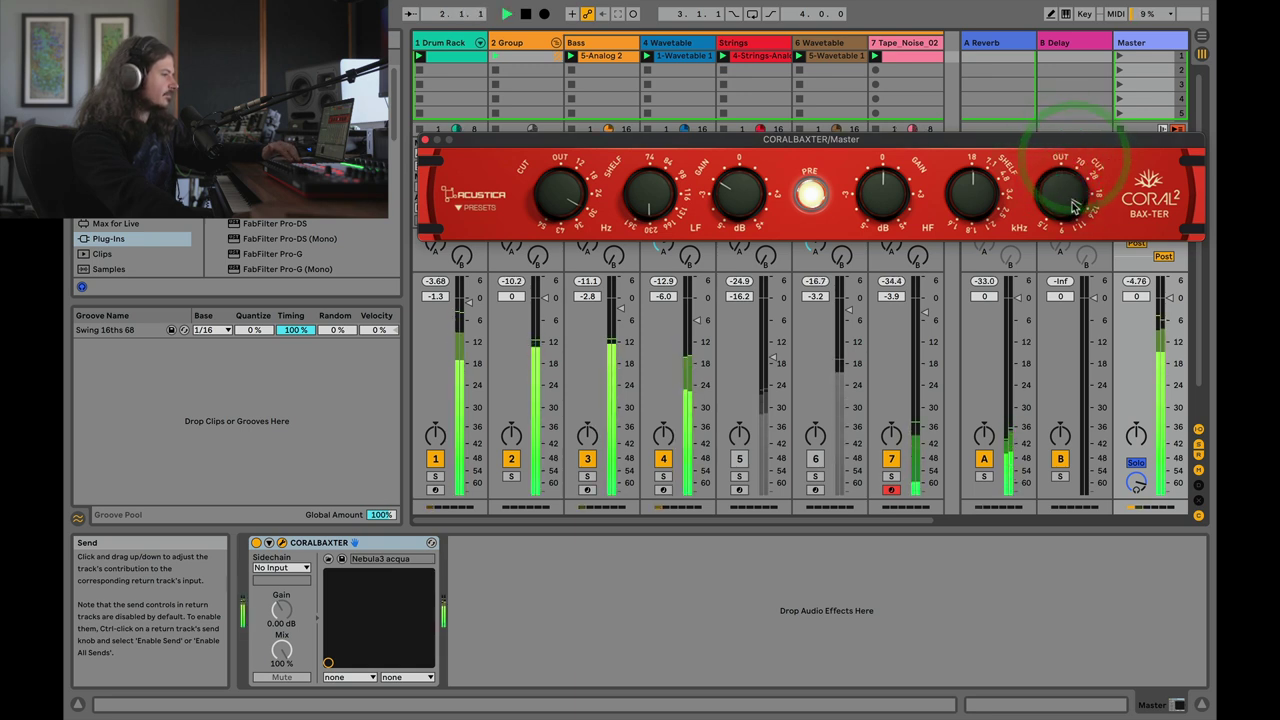
click(1073, 180)
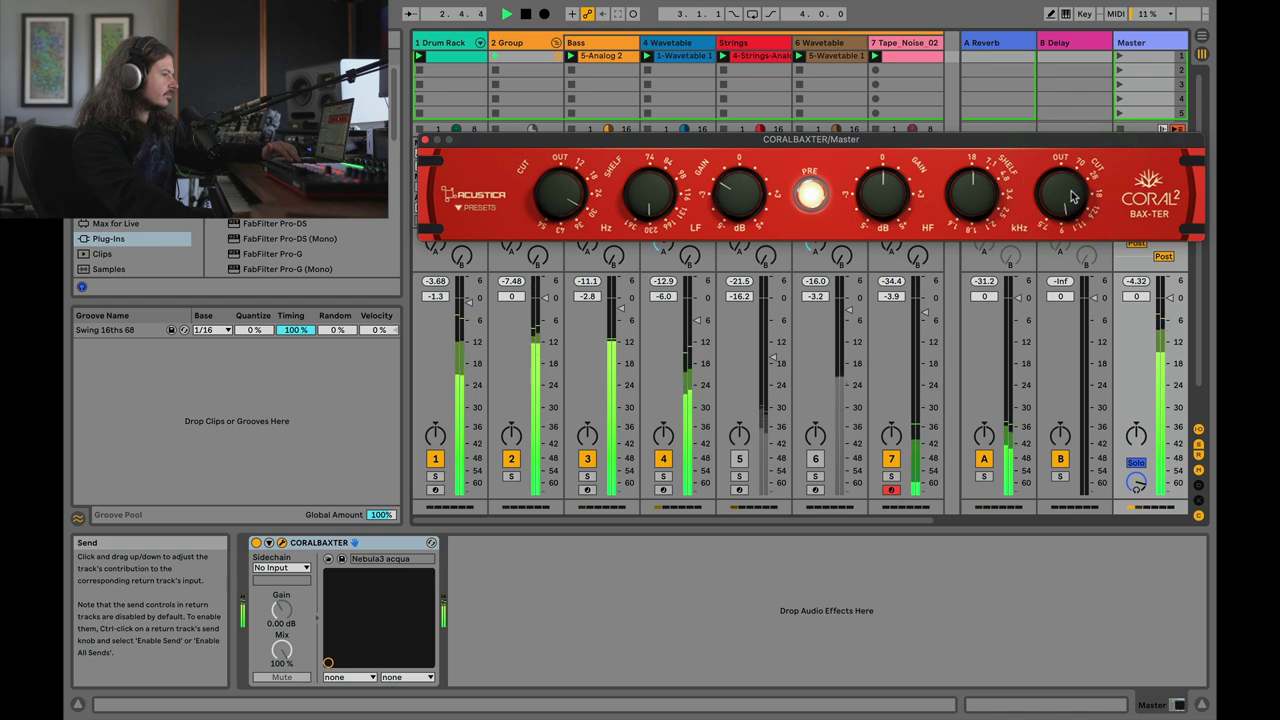
click(1073, 183)
click(1064, 219)
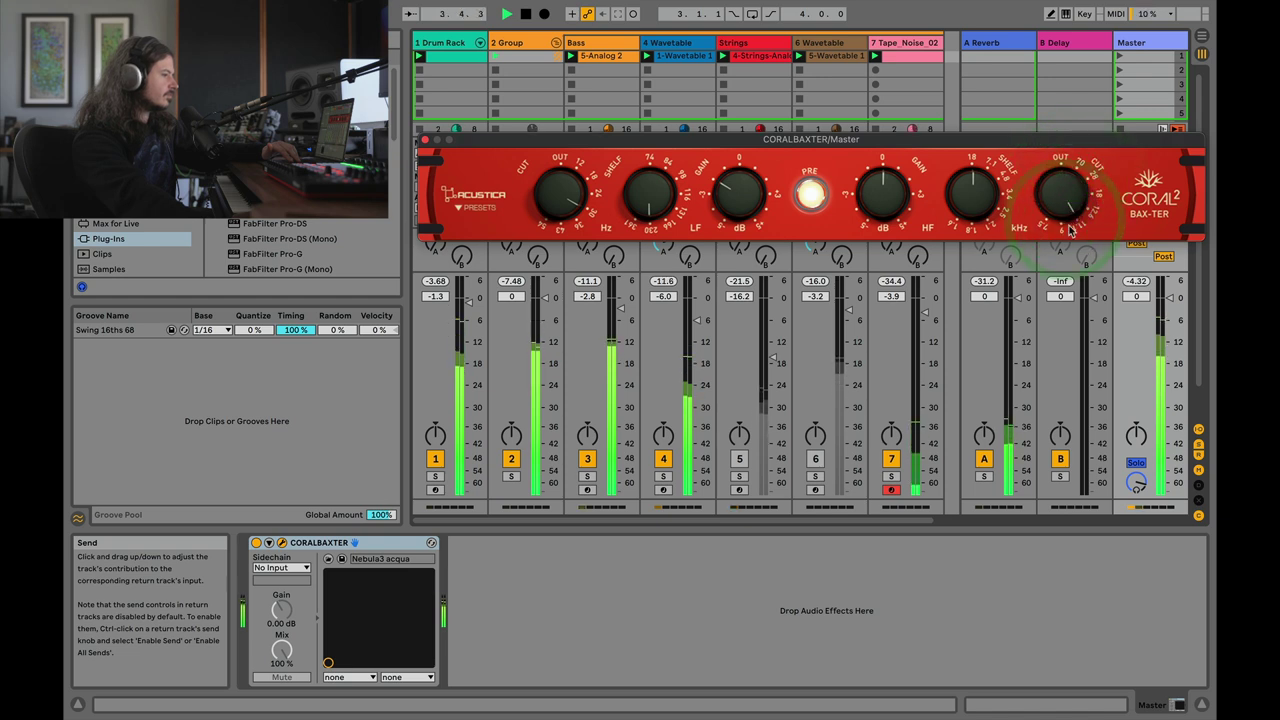
key(space)
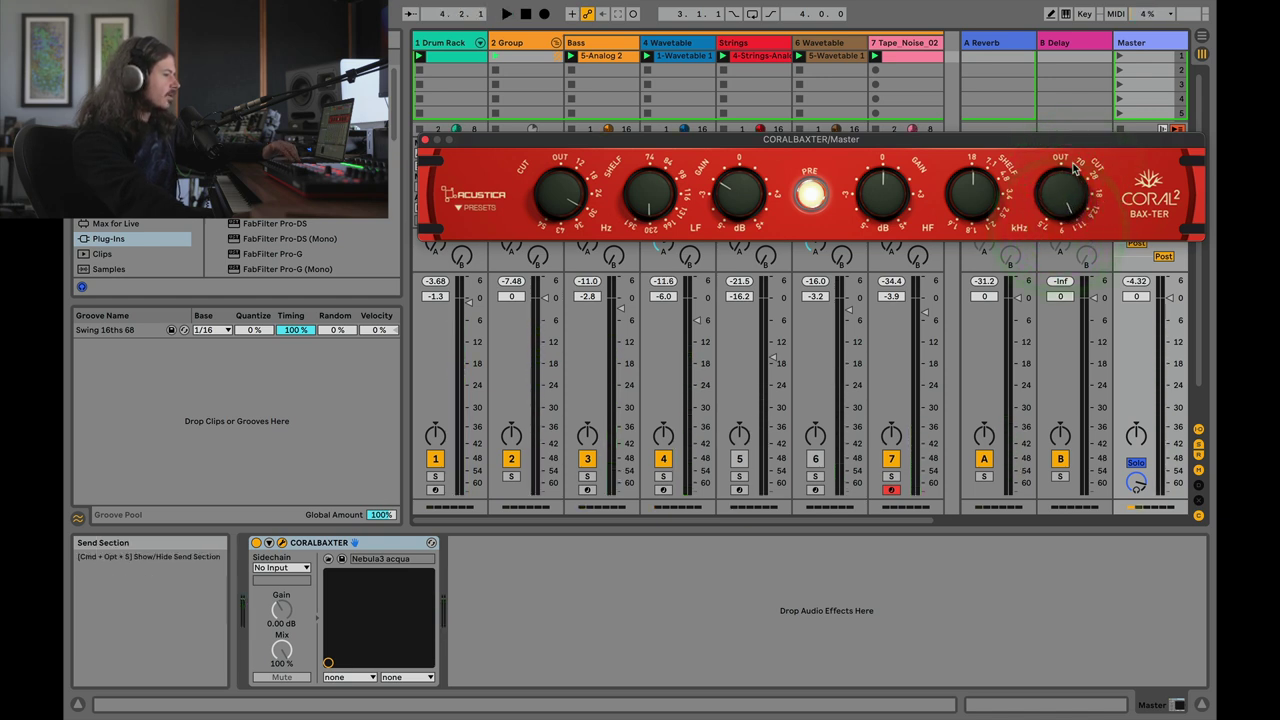
drag(1068, 187, 1080, 228)
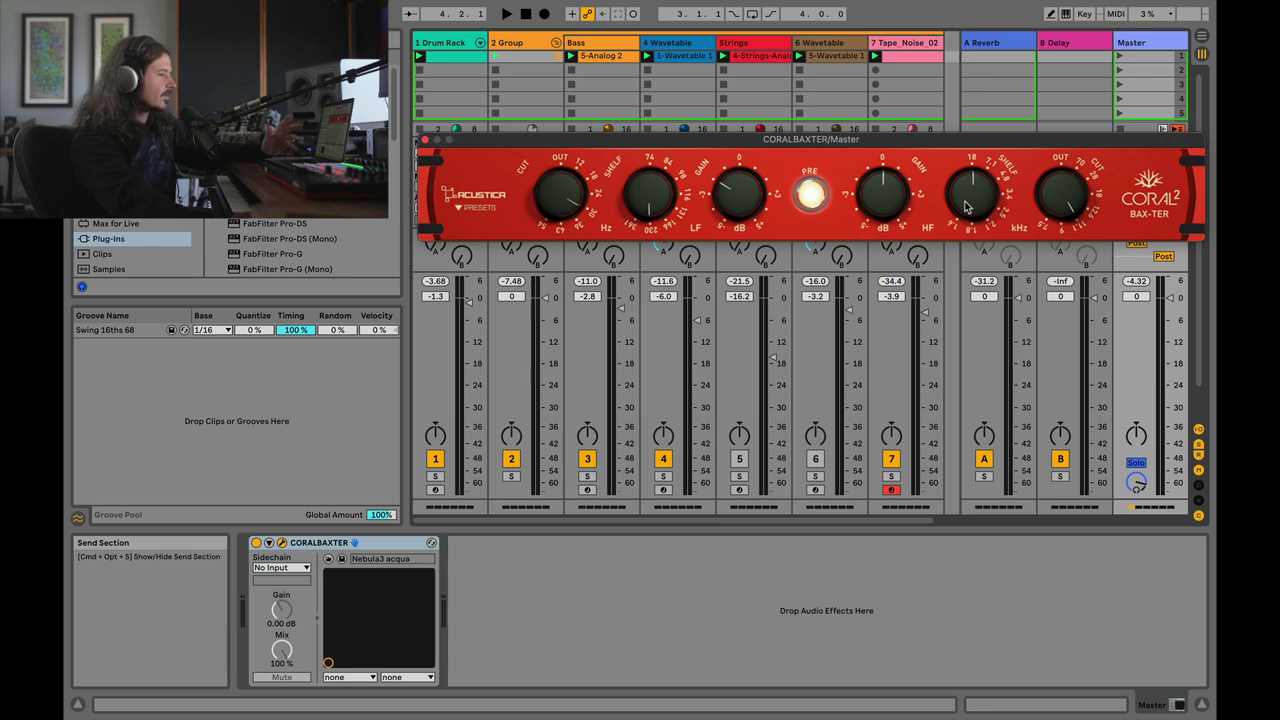
- Raise the Bax-Ter high-shelf frequency during playback, then pull it back slightly
key(space)
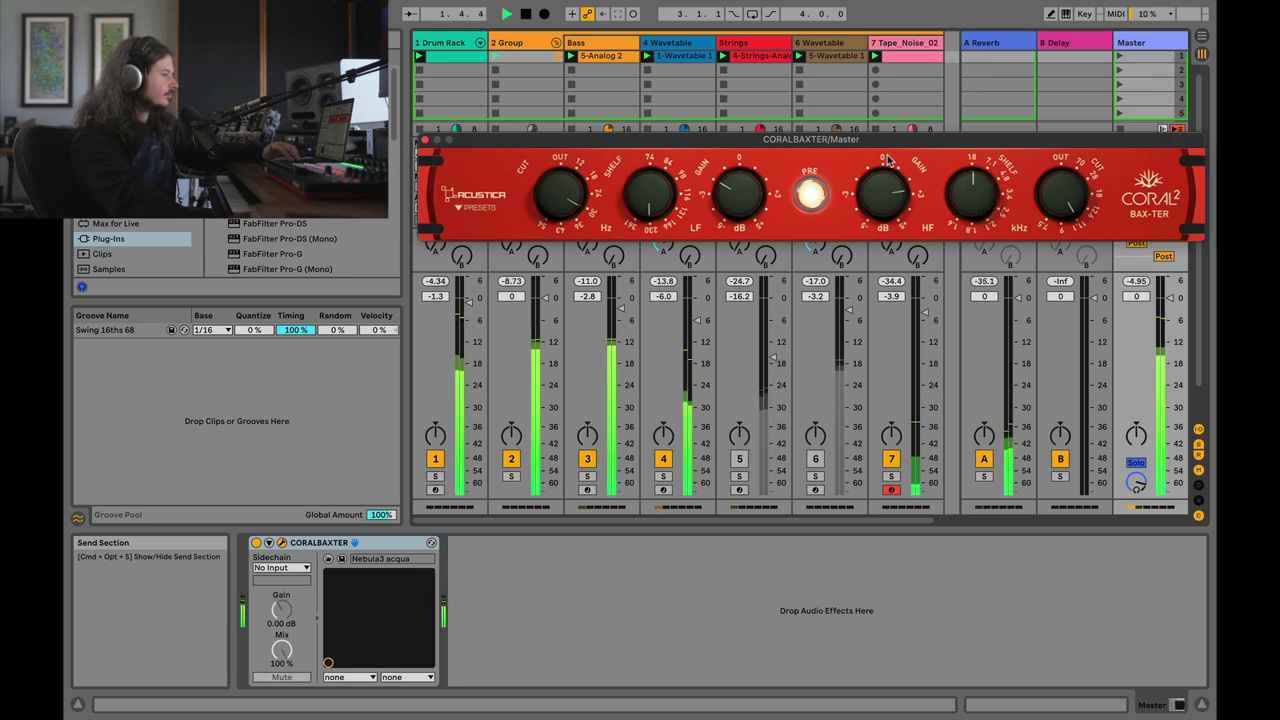
drag(970, 180, 980, 211)
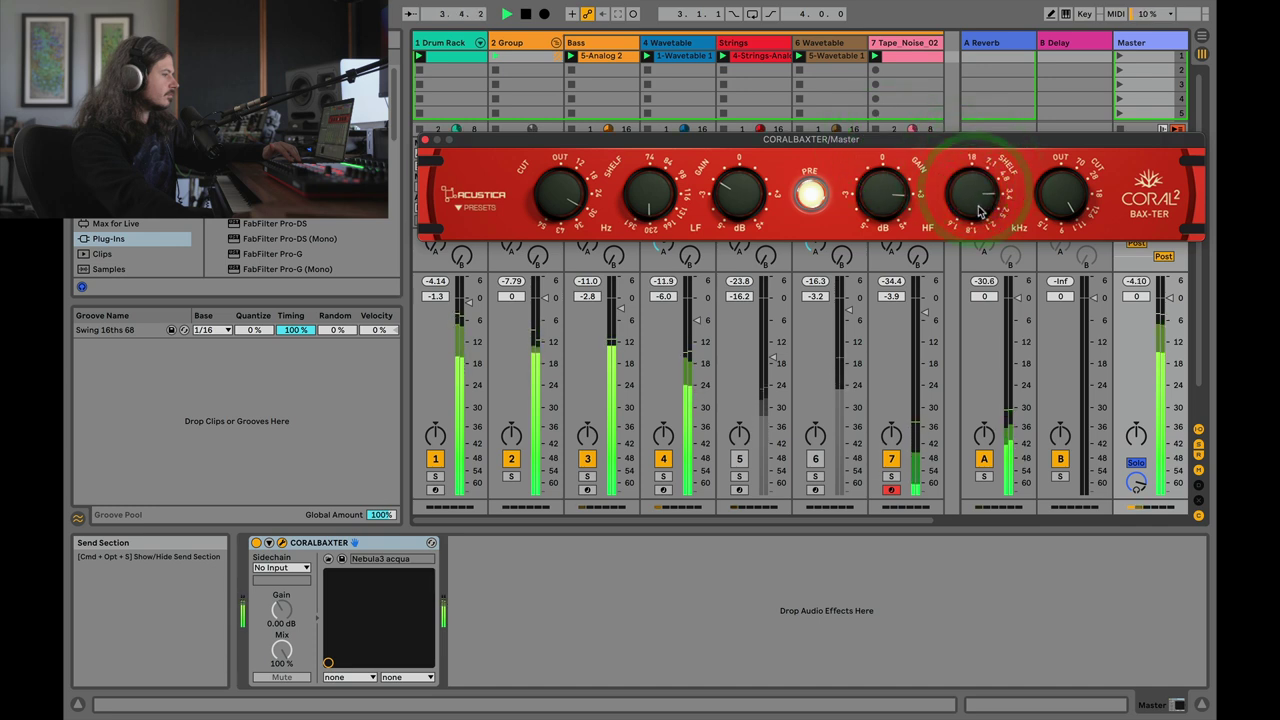
click(973, 190)
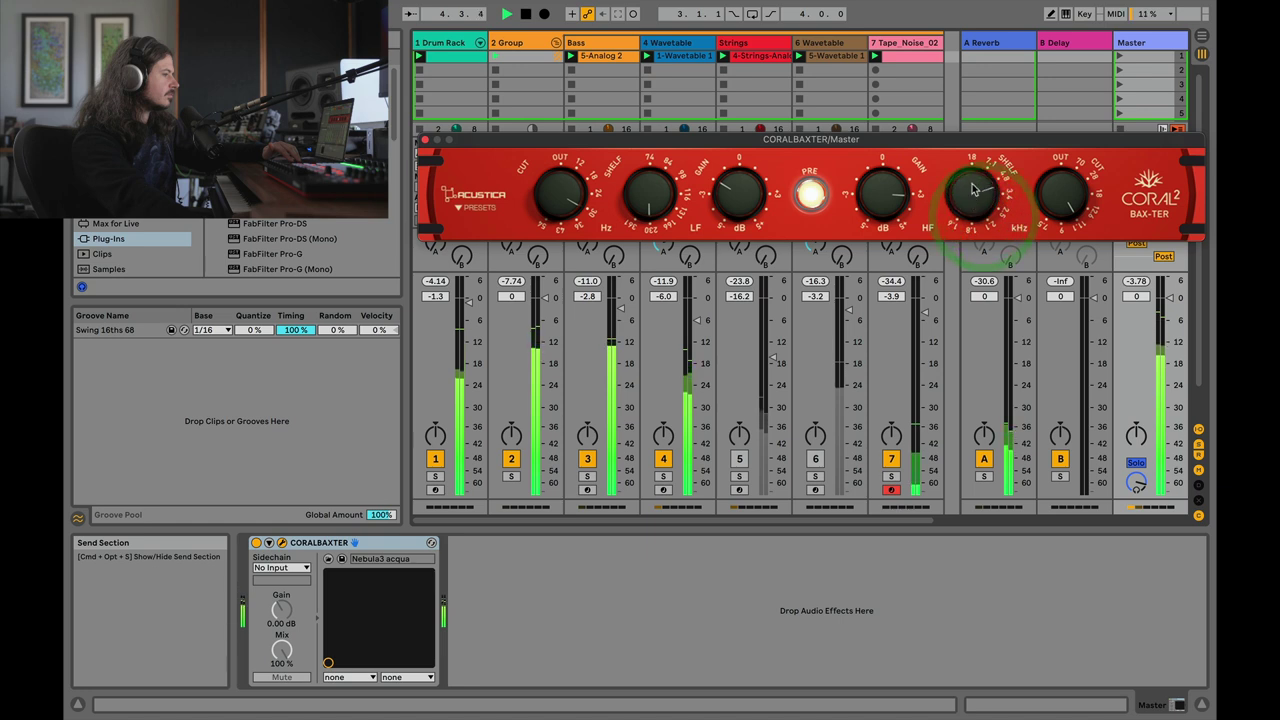
drag(993, 177, 980, 203)
click(971, 208)
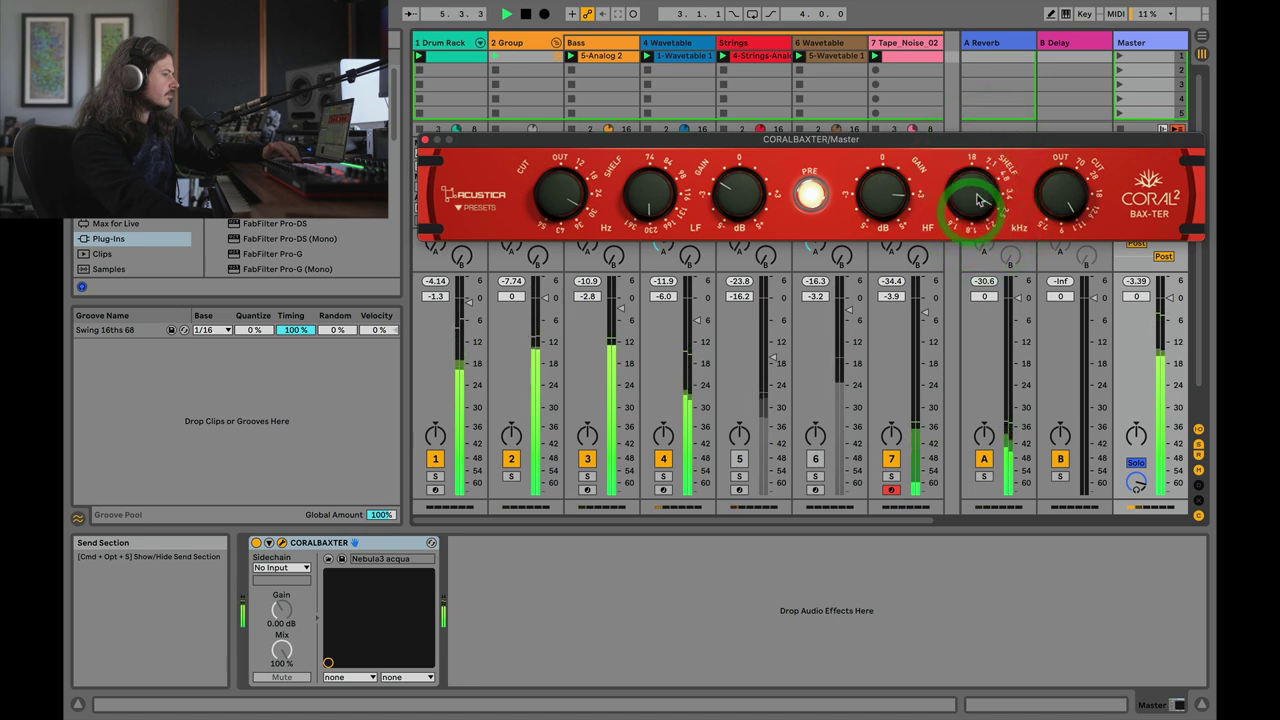
- Boost the Bax-Ter high-shelf gain
click(975, 195)
drag(890, 196, 895, 203)
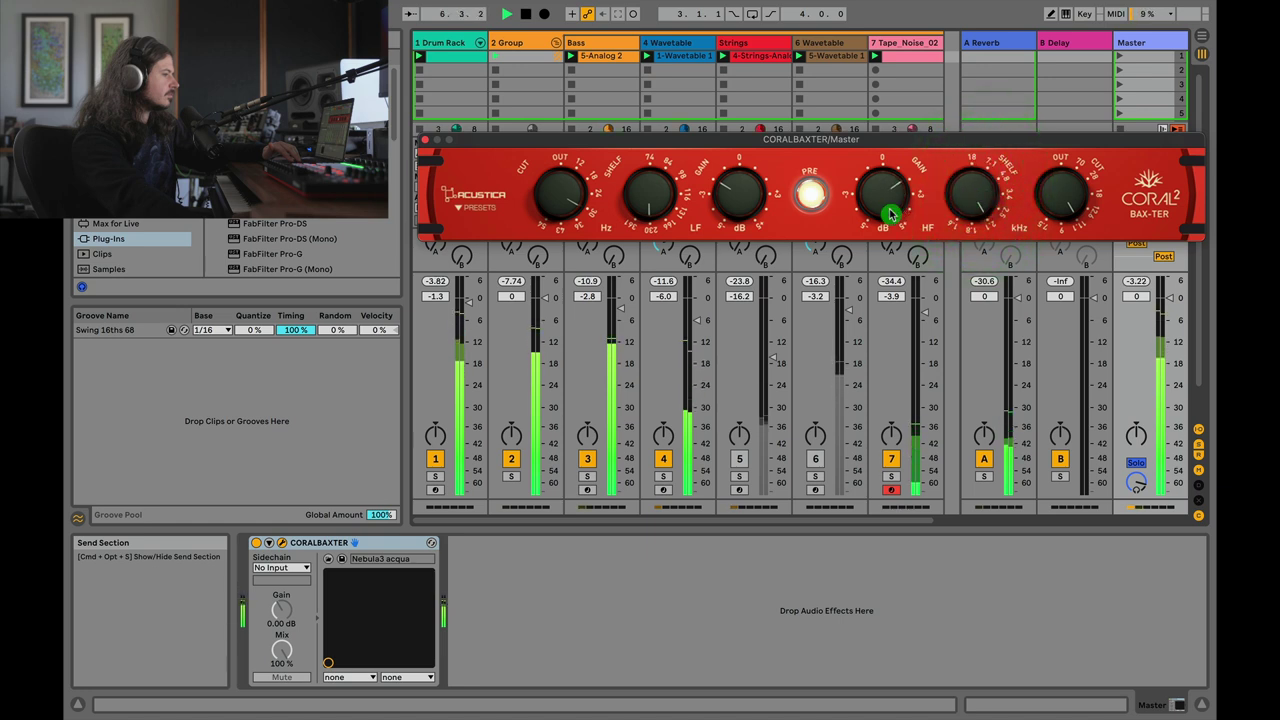
click(893, 201)
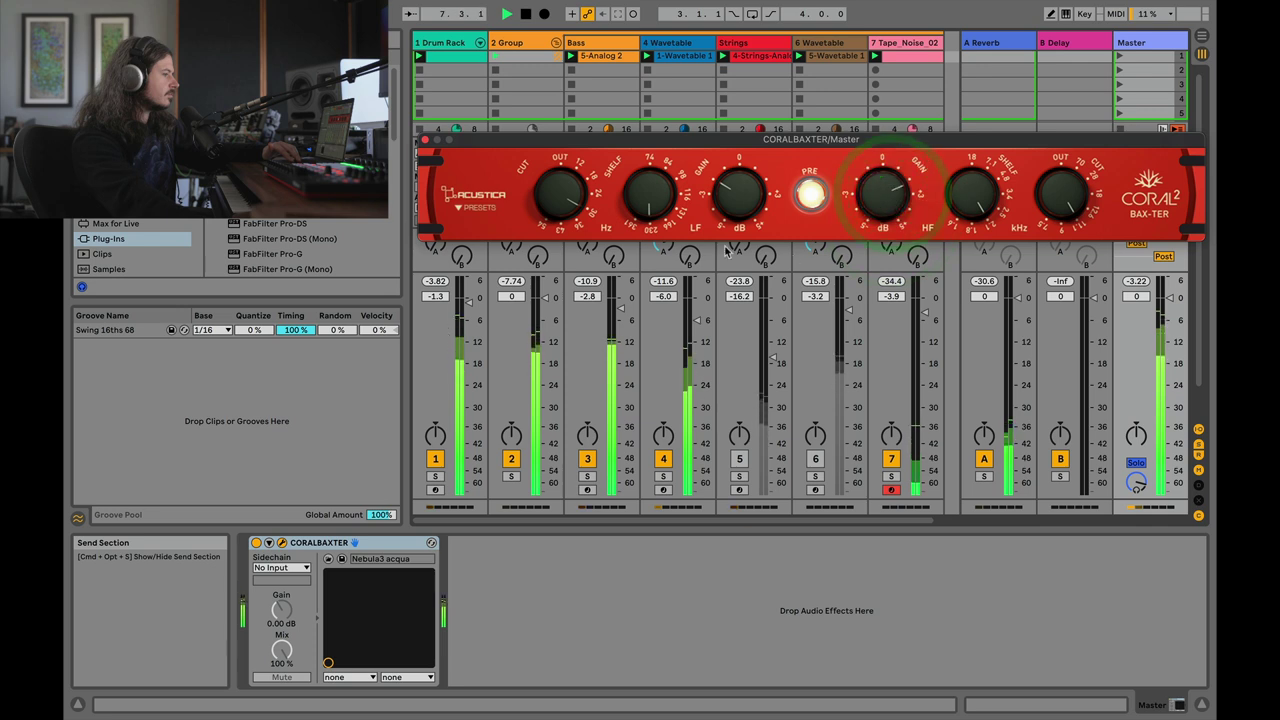
click(868, 205)
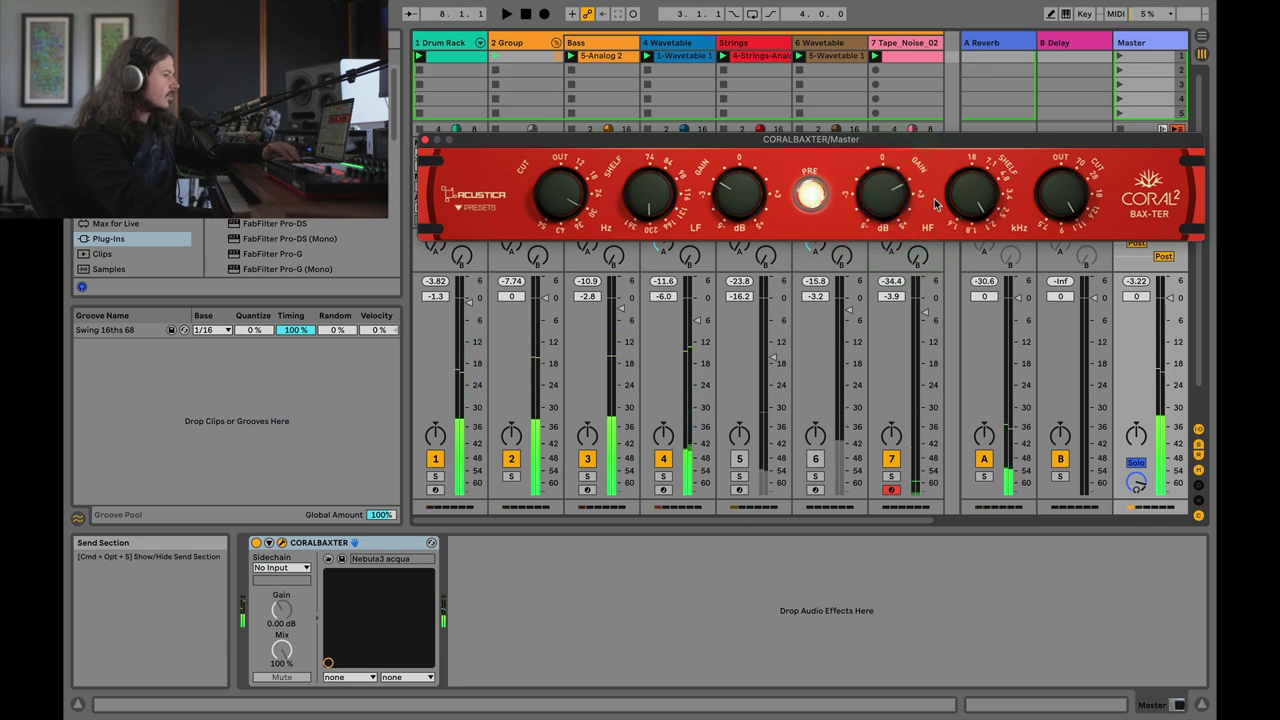
click(256, 543)
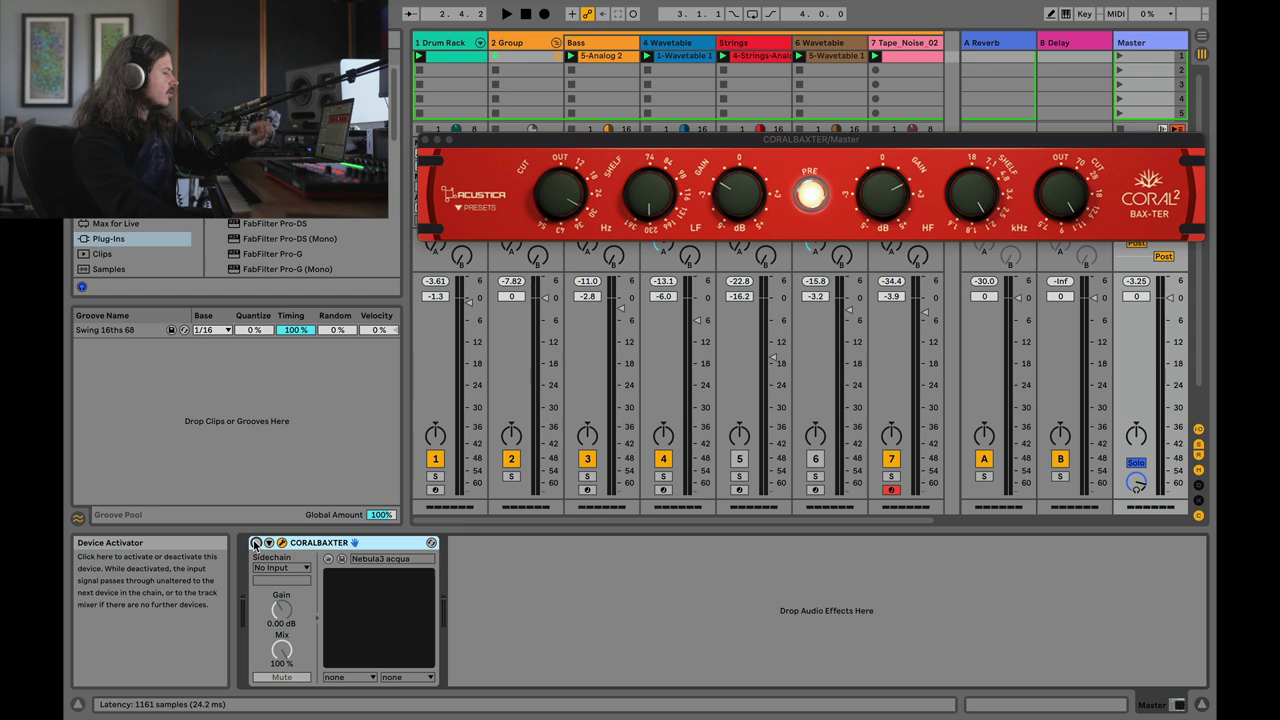
key(space)
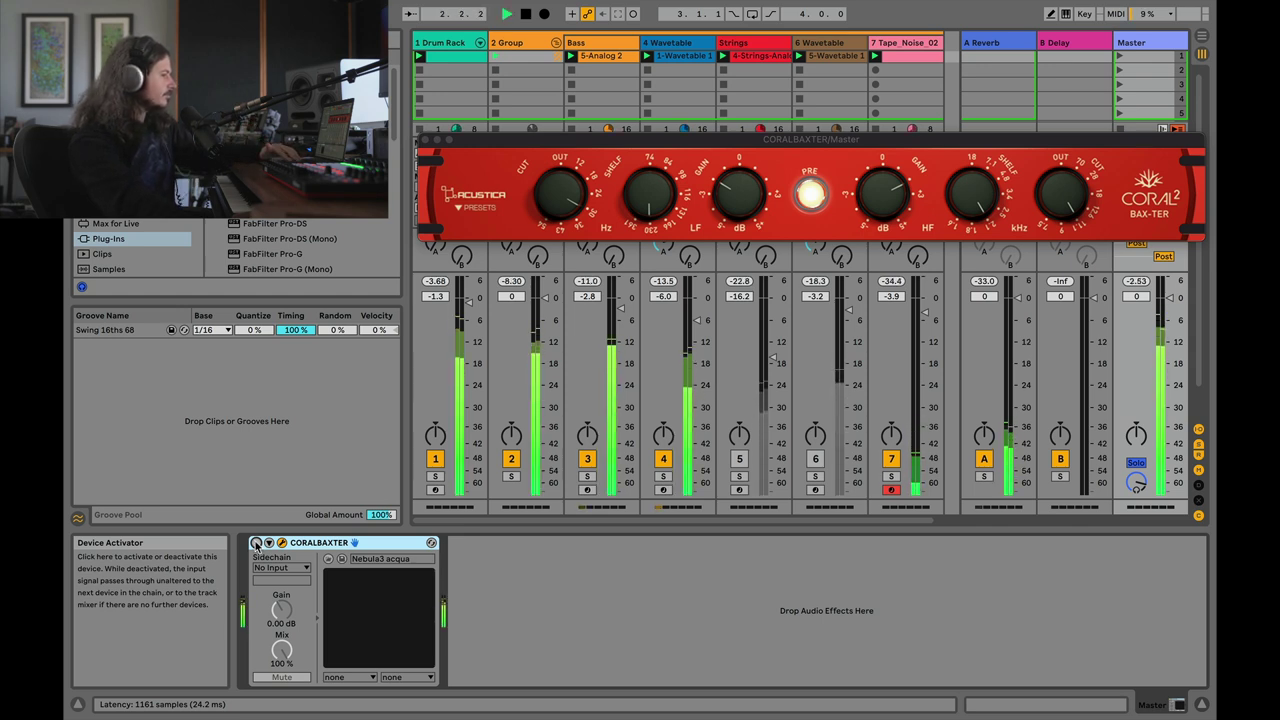
click(256, 543)
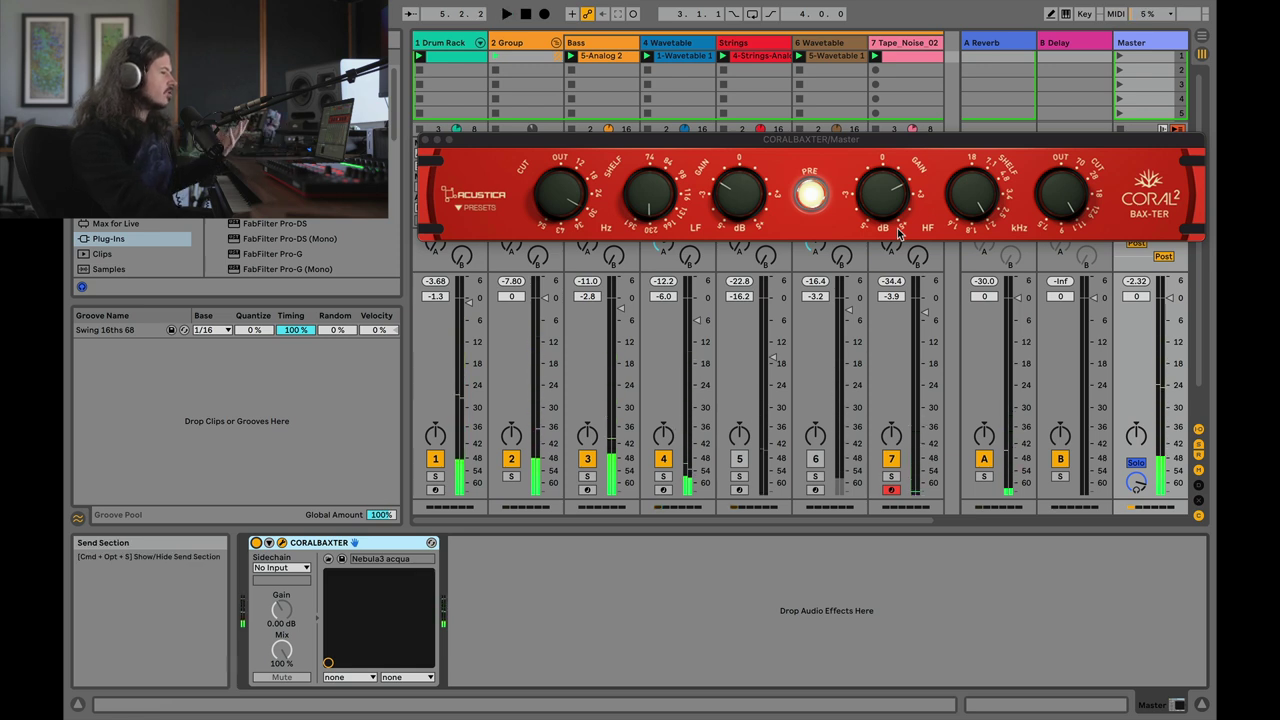
- Return the Bax-Ter low-shelf gain to about 0 dB and push the high-shelf frequency up
click(549, 351)
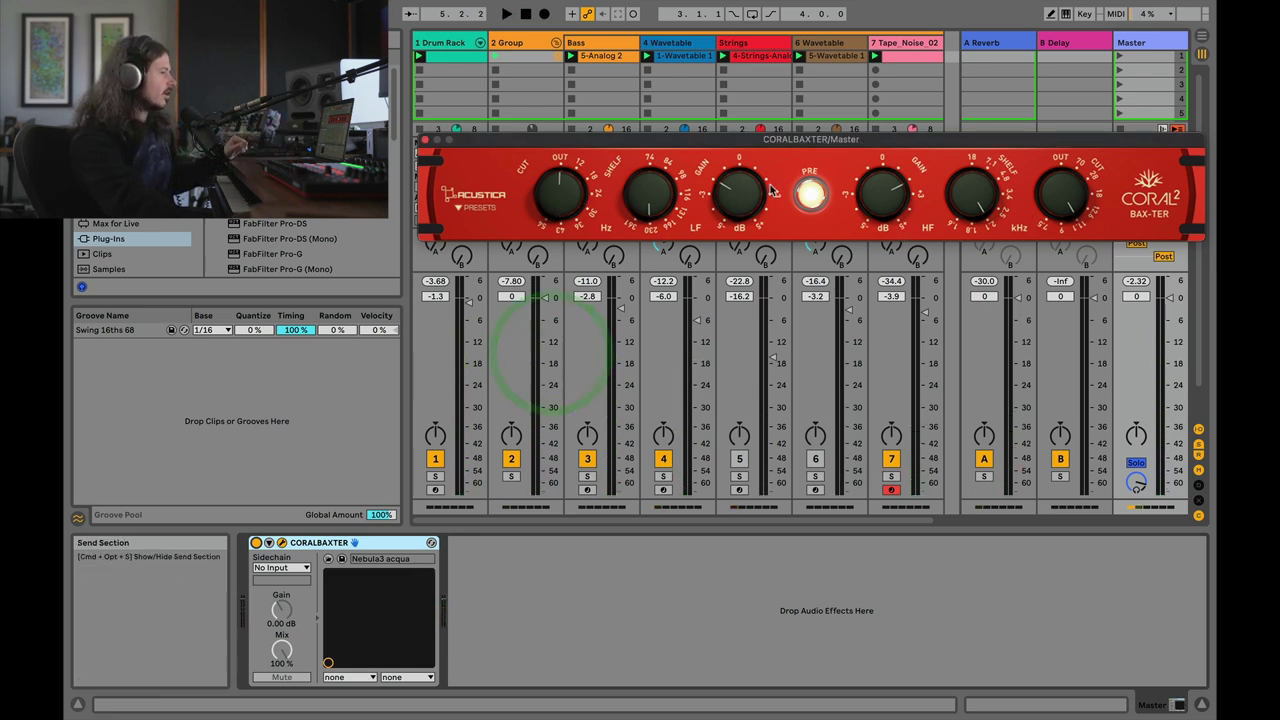
drag(731, 207, 739, 182)
drag(968, 192, 1058, 345)
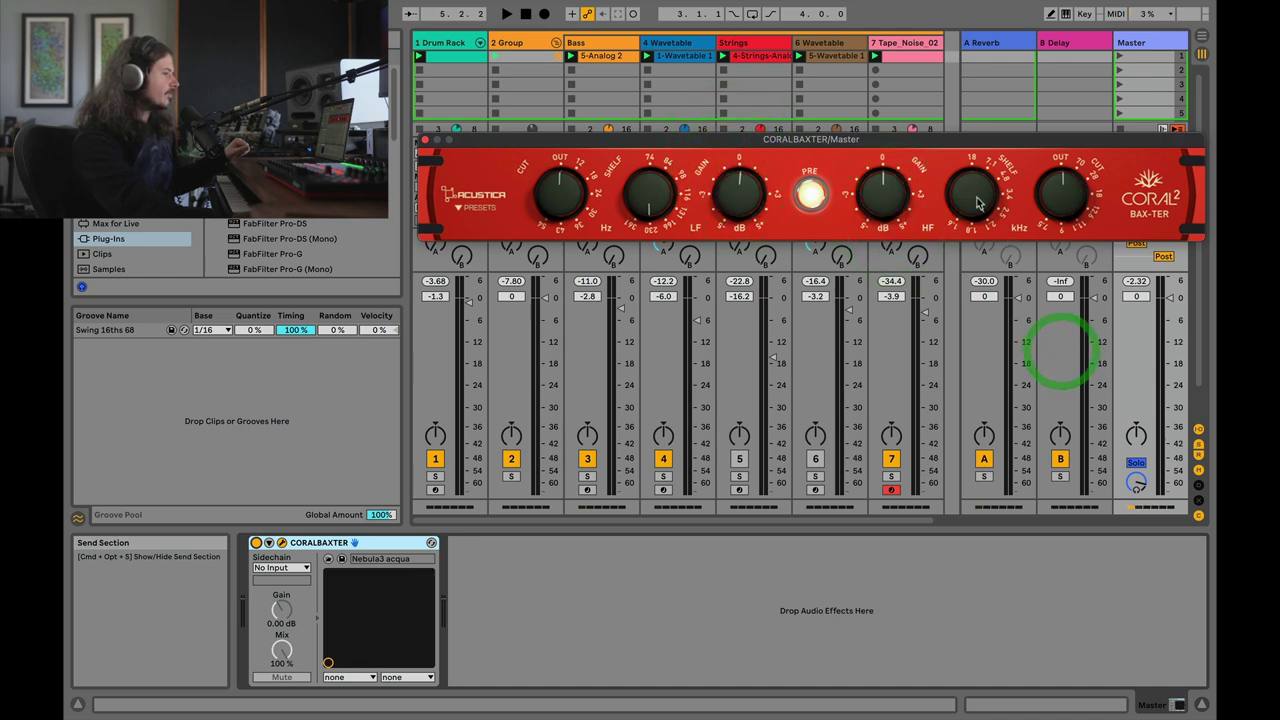
drag(968, 194, 970, 172)
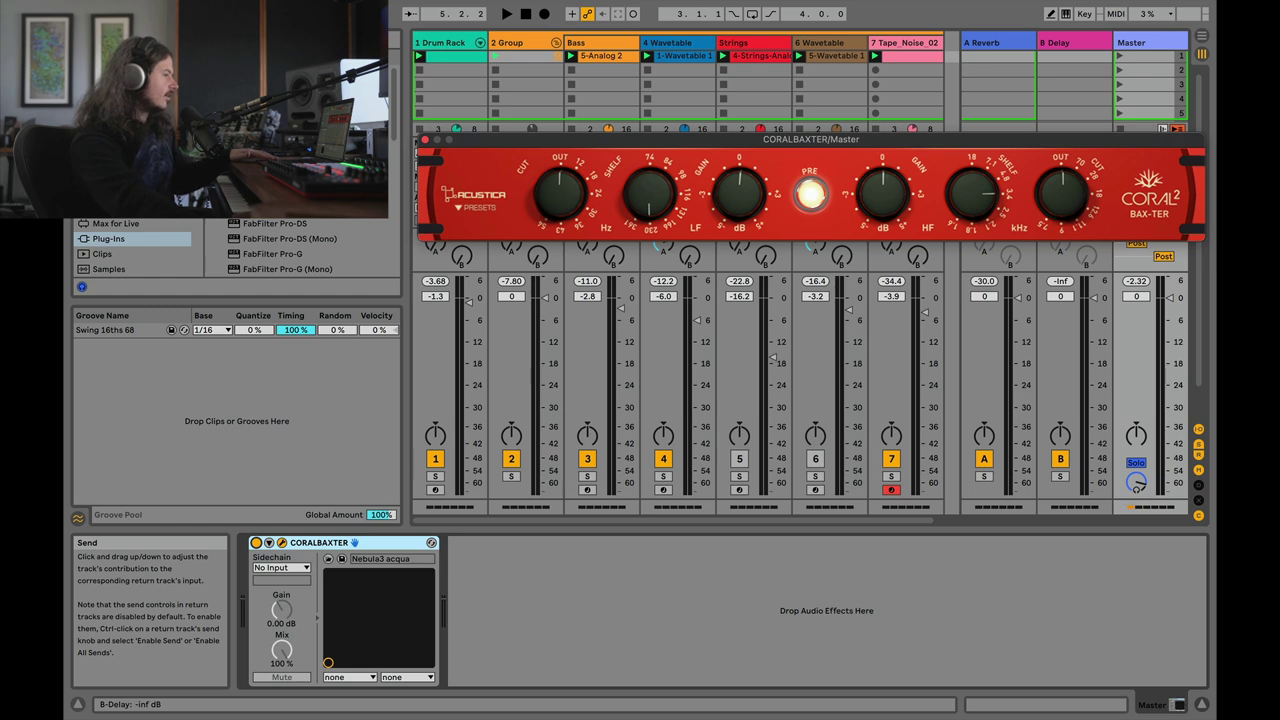
- Raise the Bax-Ter low-shelf frequency while auditioning the mix
key(space)
drag(650, 200, 726, 200)
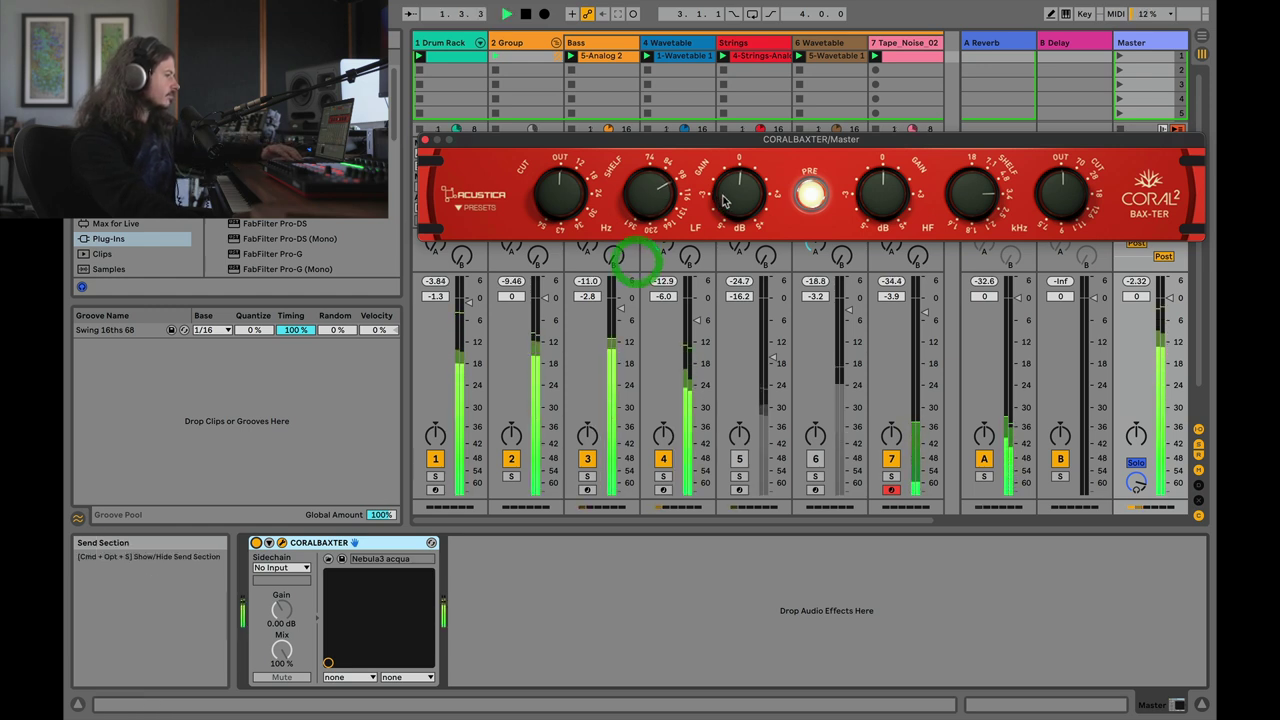
click(666, 197)
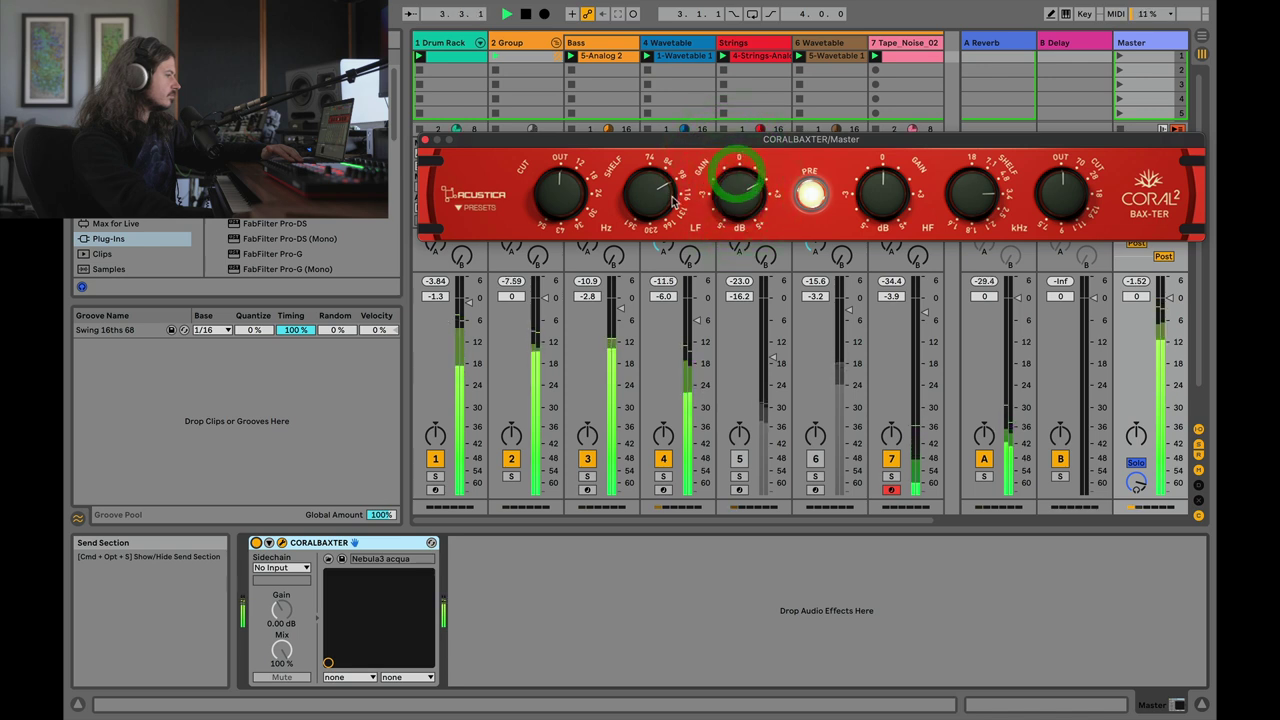
click(655, 195)
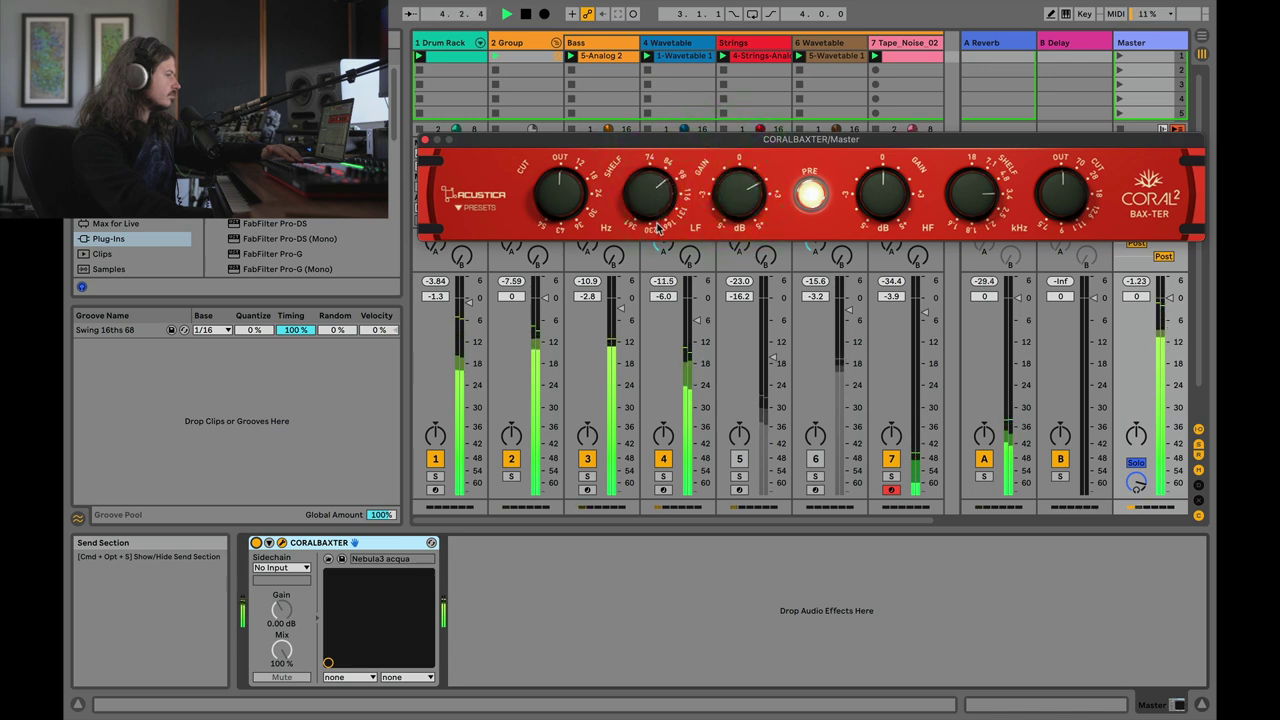
drag(658, 228, 658, 202)
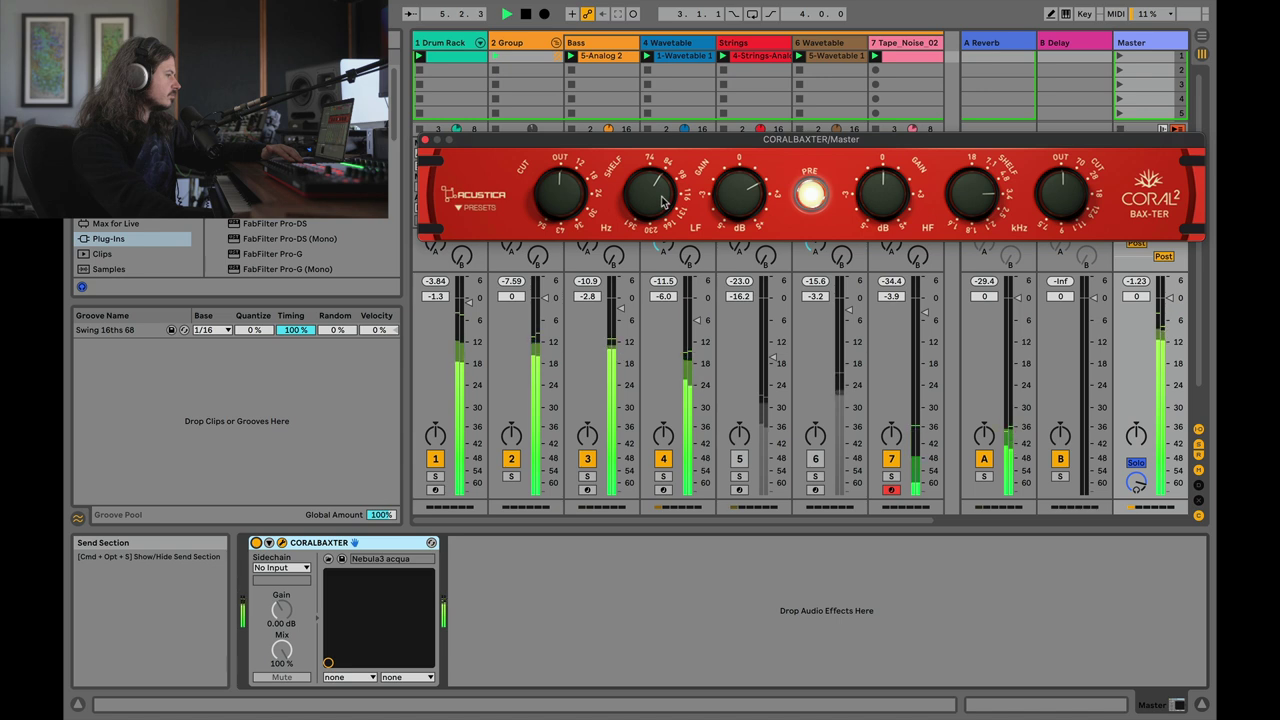
key(space)
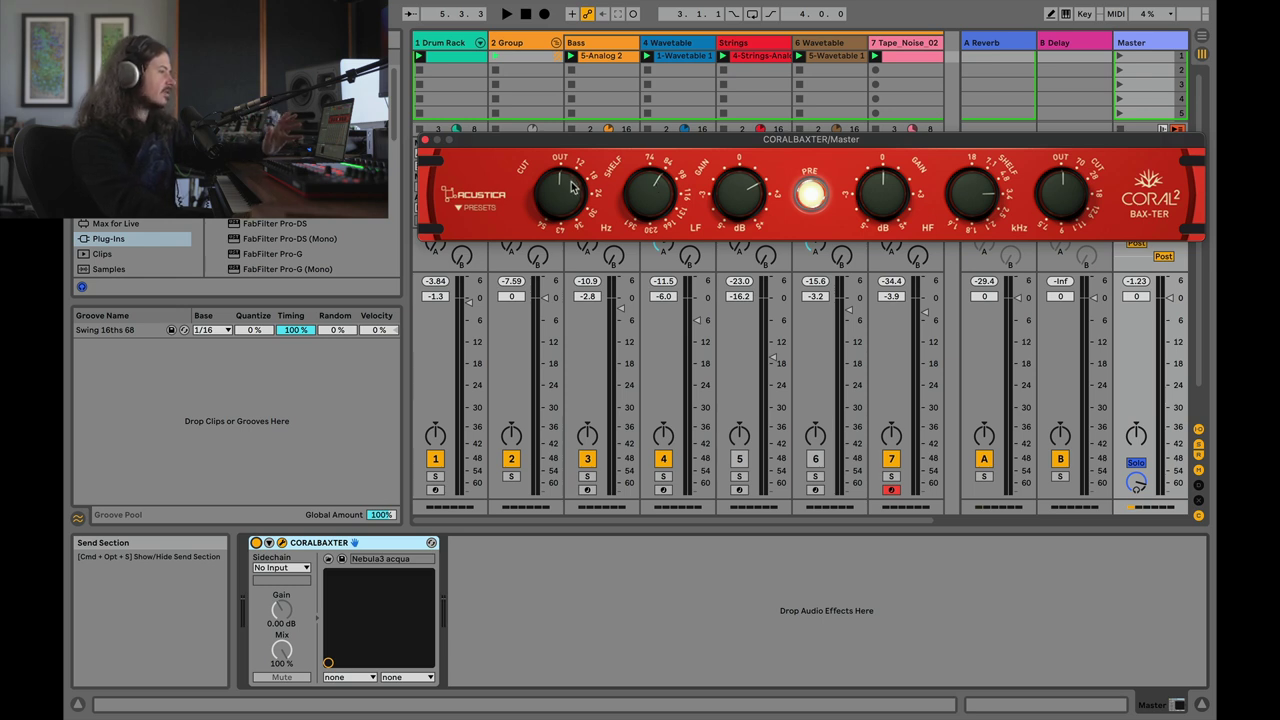
- Retune the low-cut filter during playback, then add a slight low-shelf boost
drag(574, 187, 561, 213)
key(space)
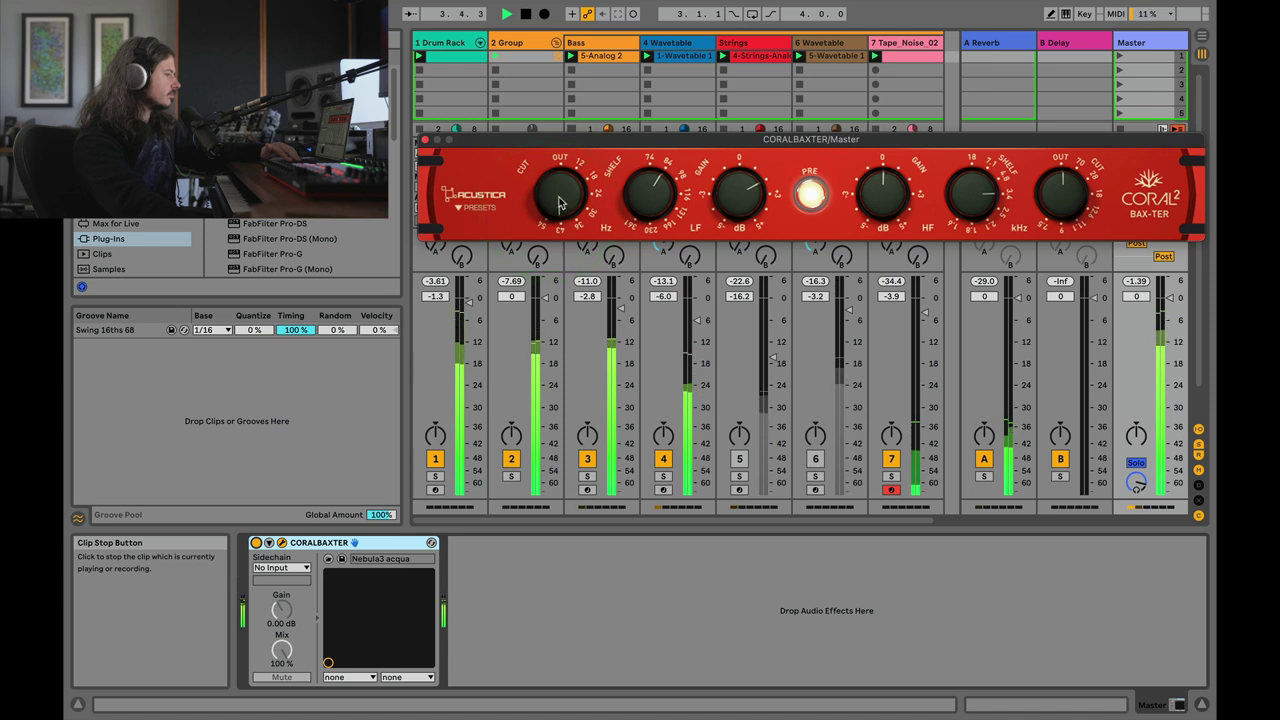
click(561, 202)
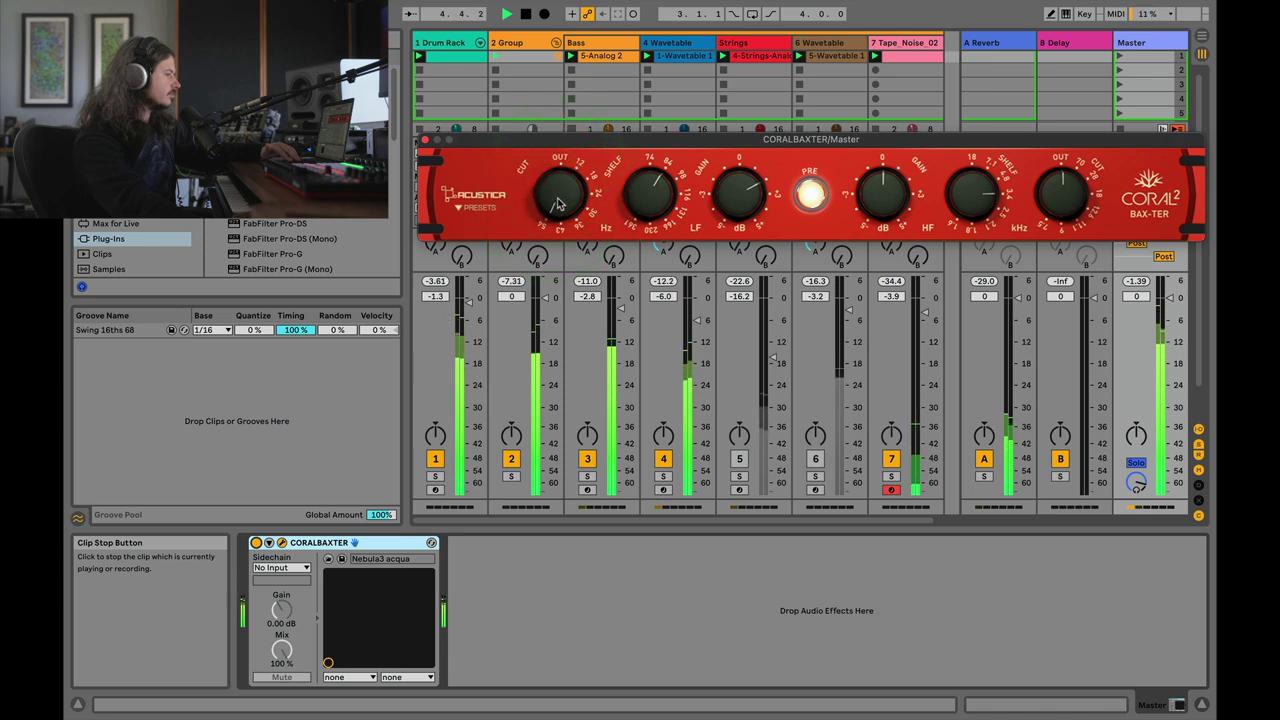
click(557, 203)
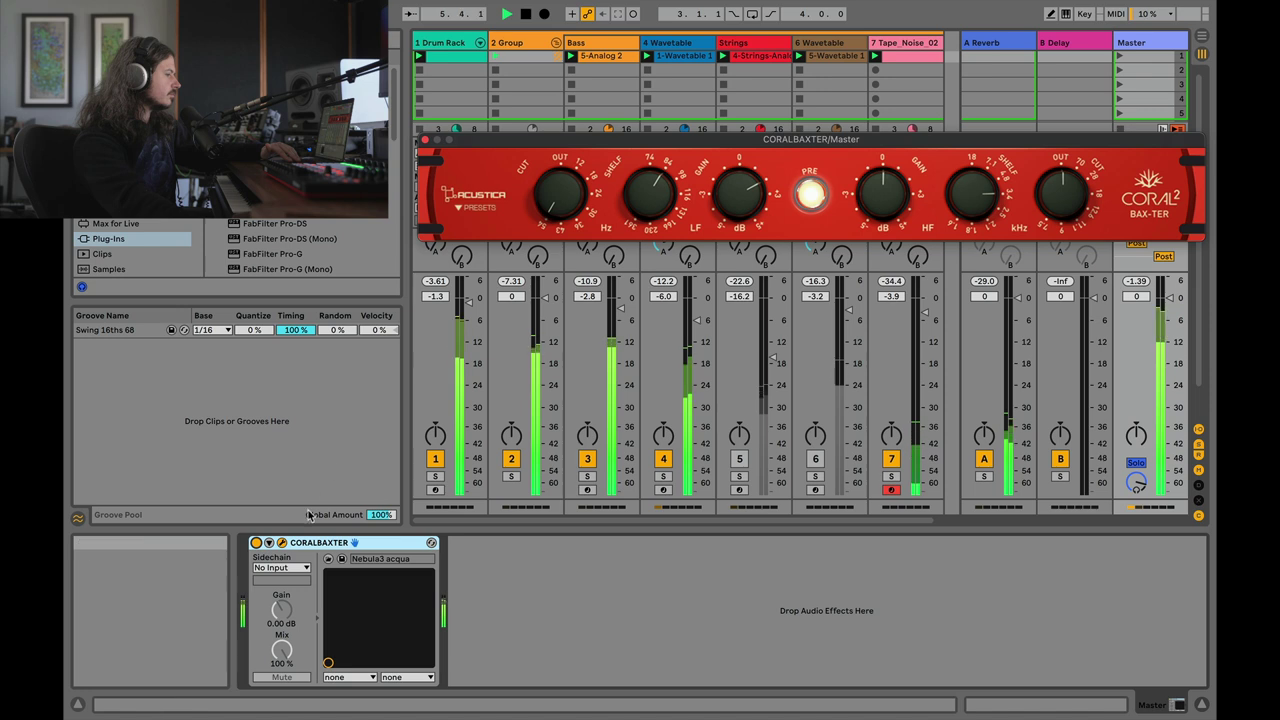
click(547, 203)
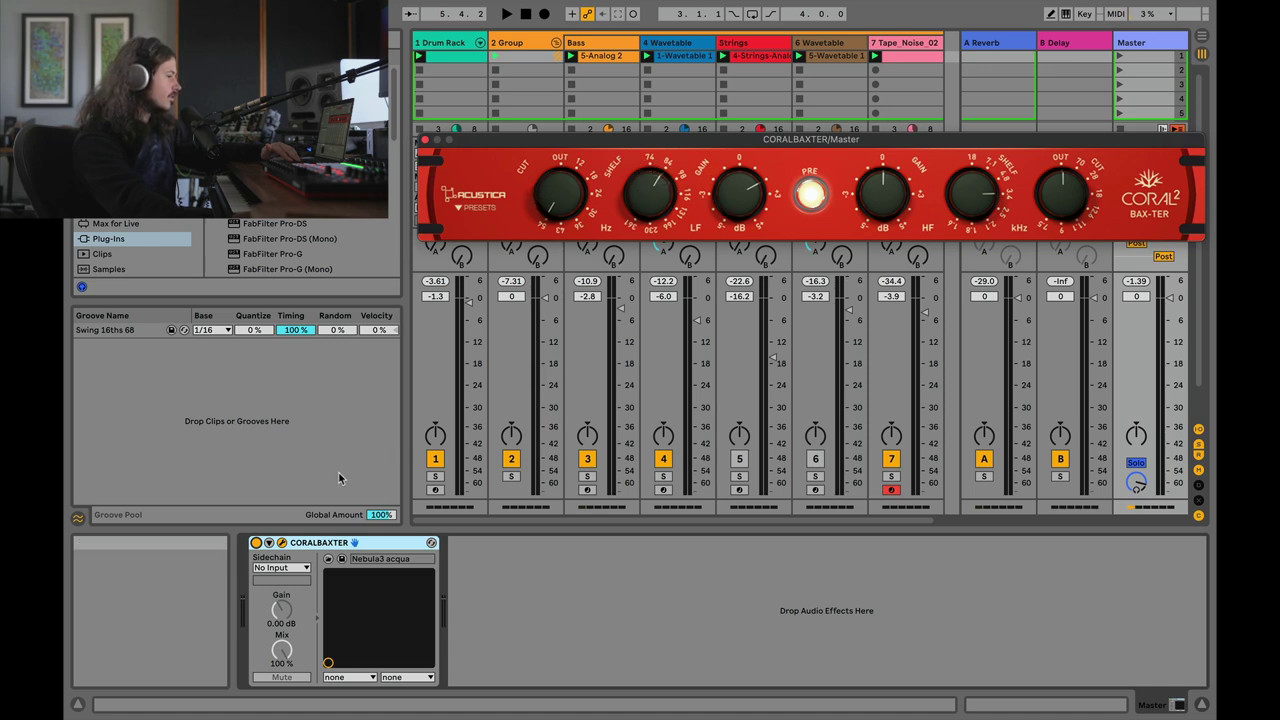
key(space)
click(735, 196)
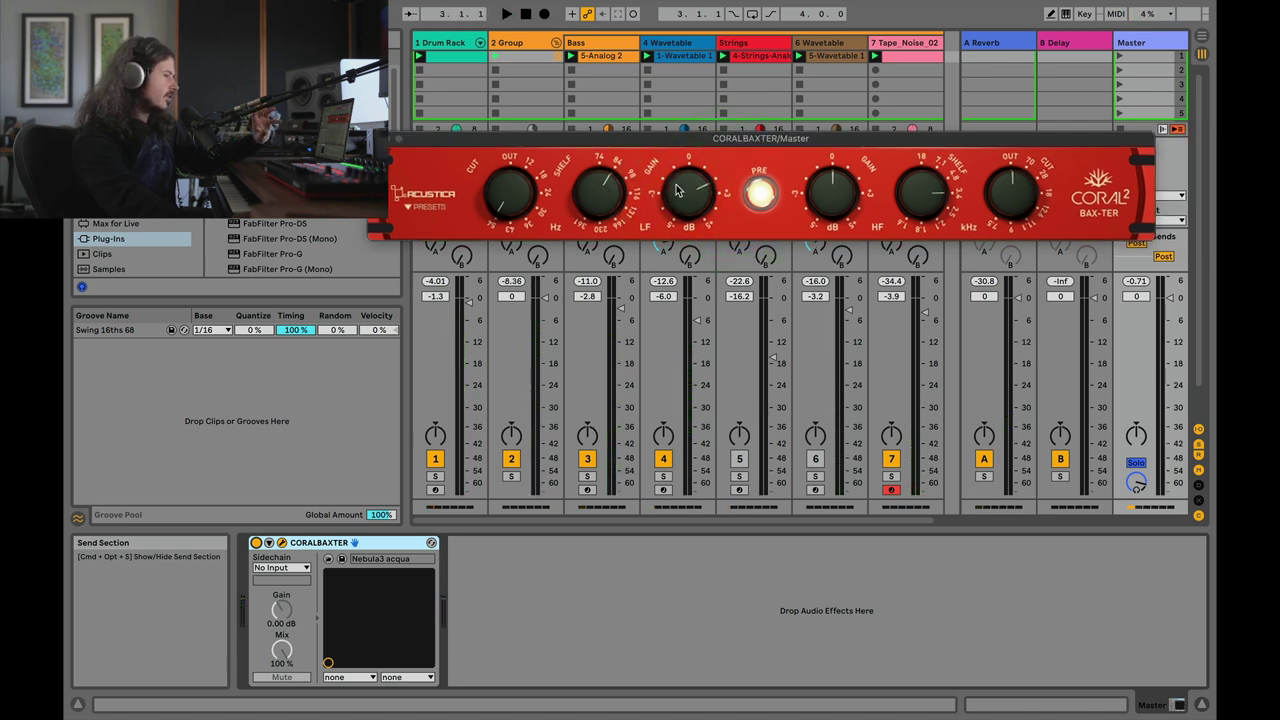
- Lower the high-shelf frequency toward centre, then bypass the master Baxter EQ during playback
key(space)
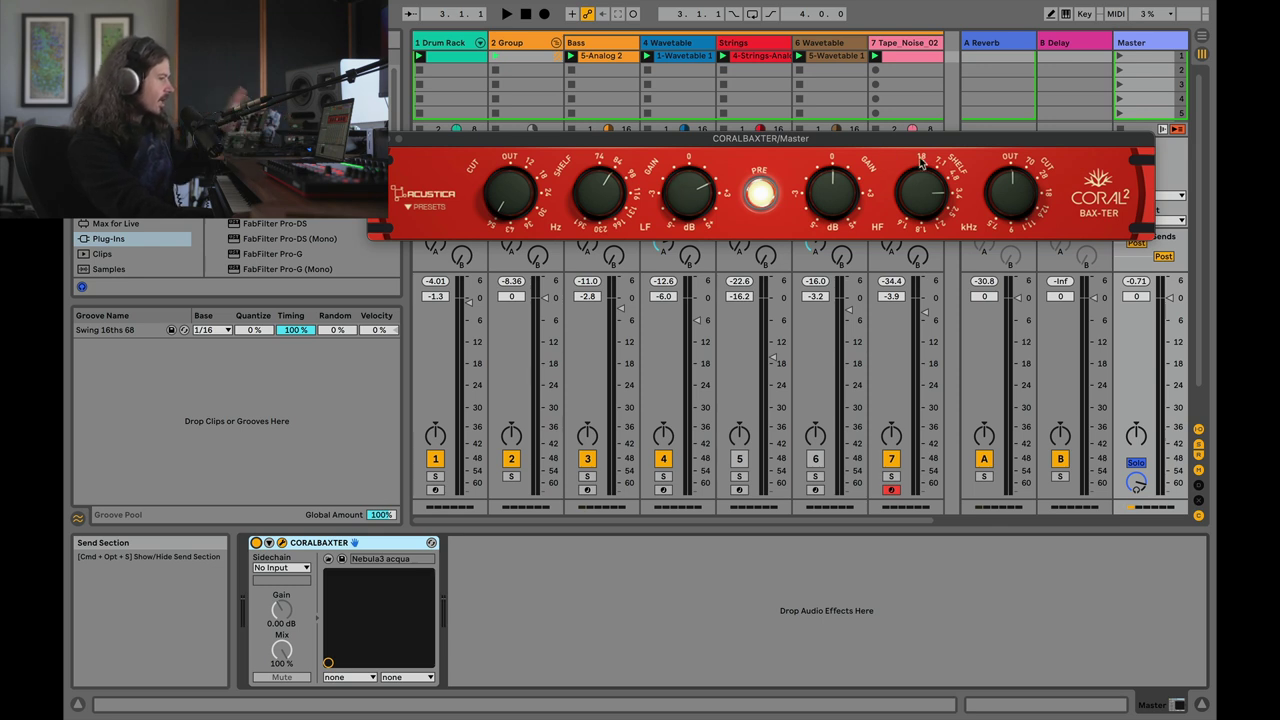
key(space)
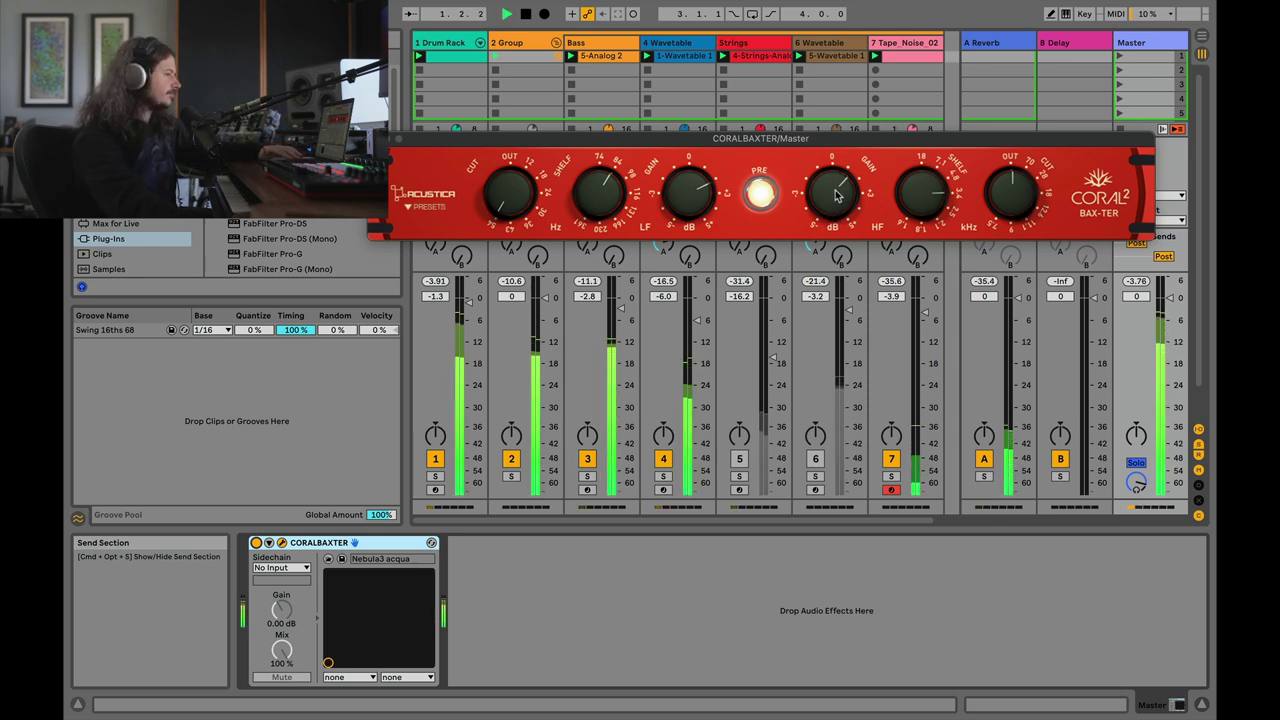
click(843, 163)
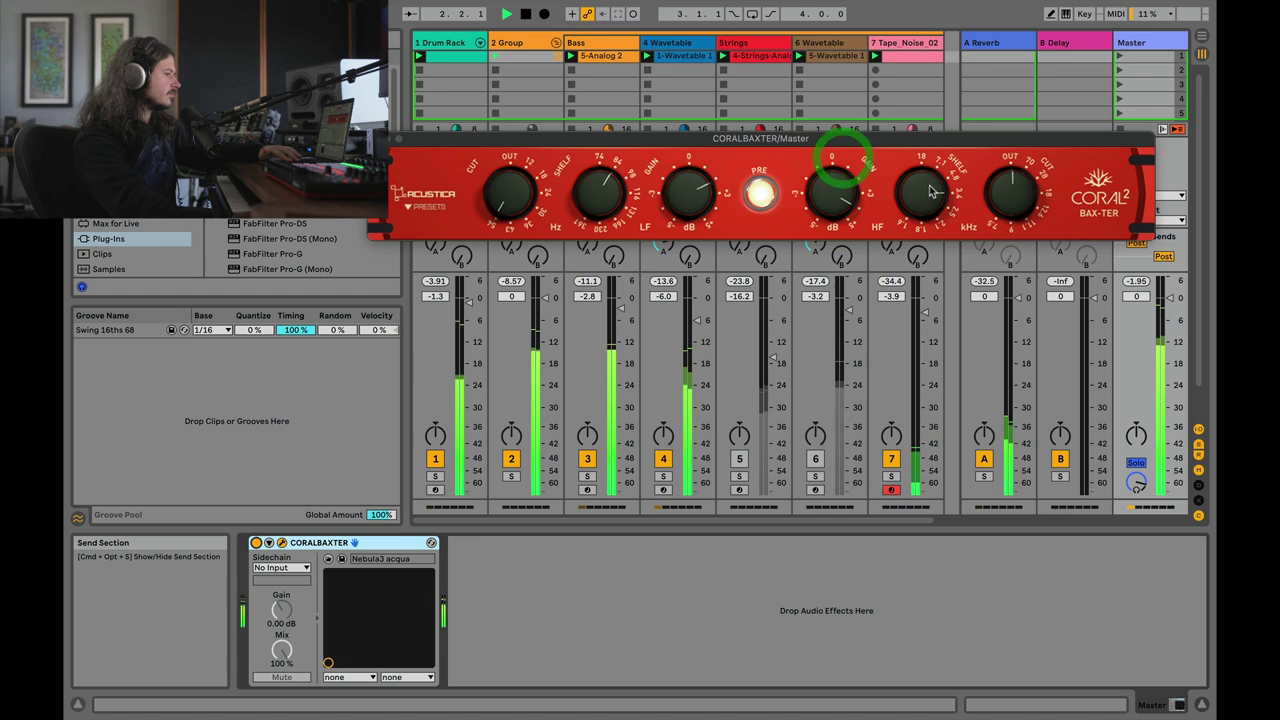
drag(929, 207, 935, 172)
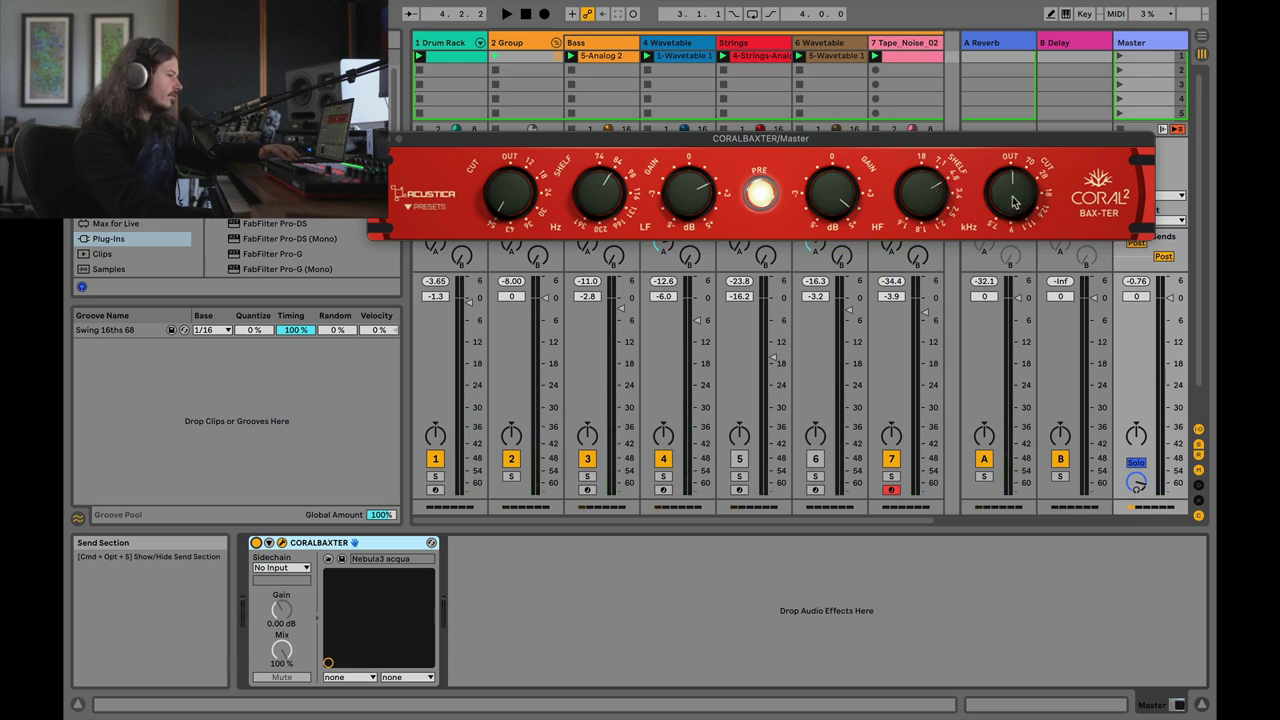
key(space)
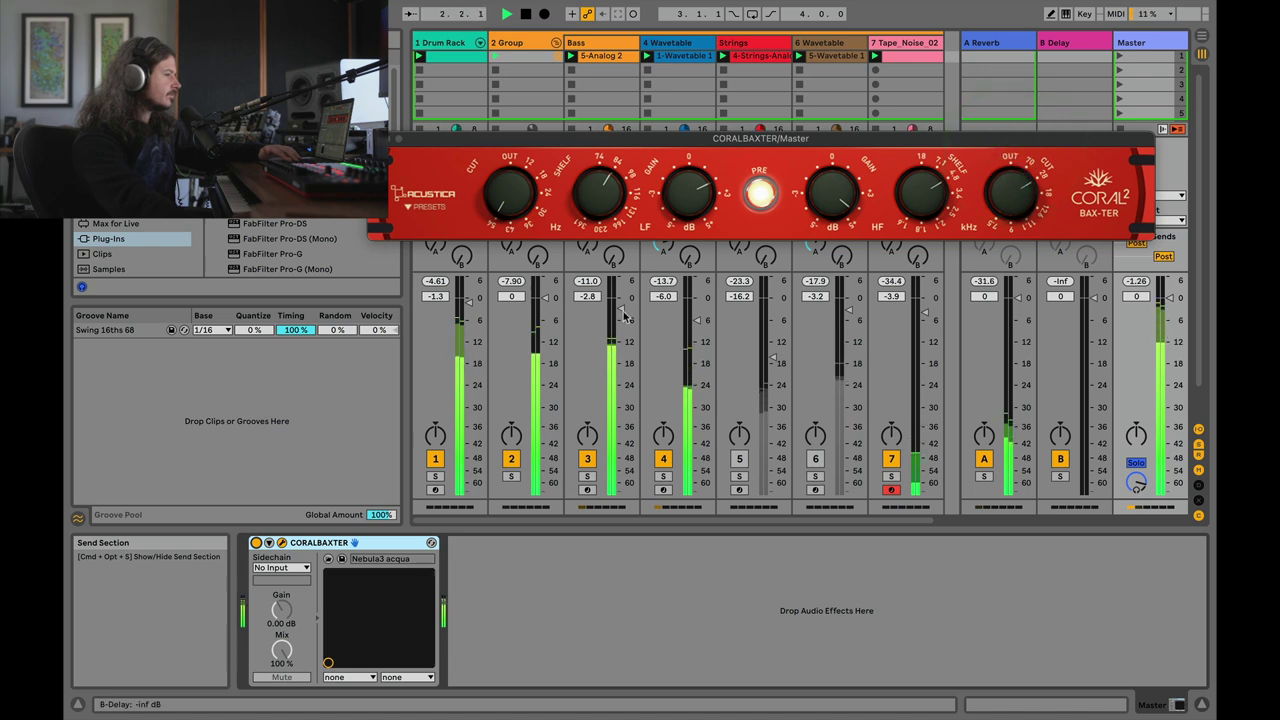
click(256, 542)
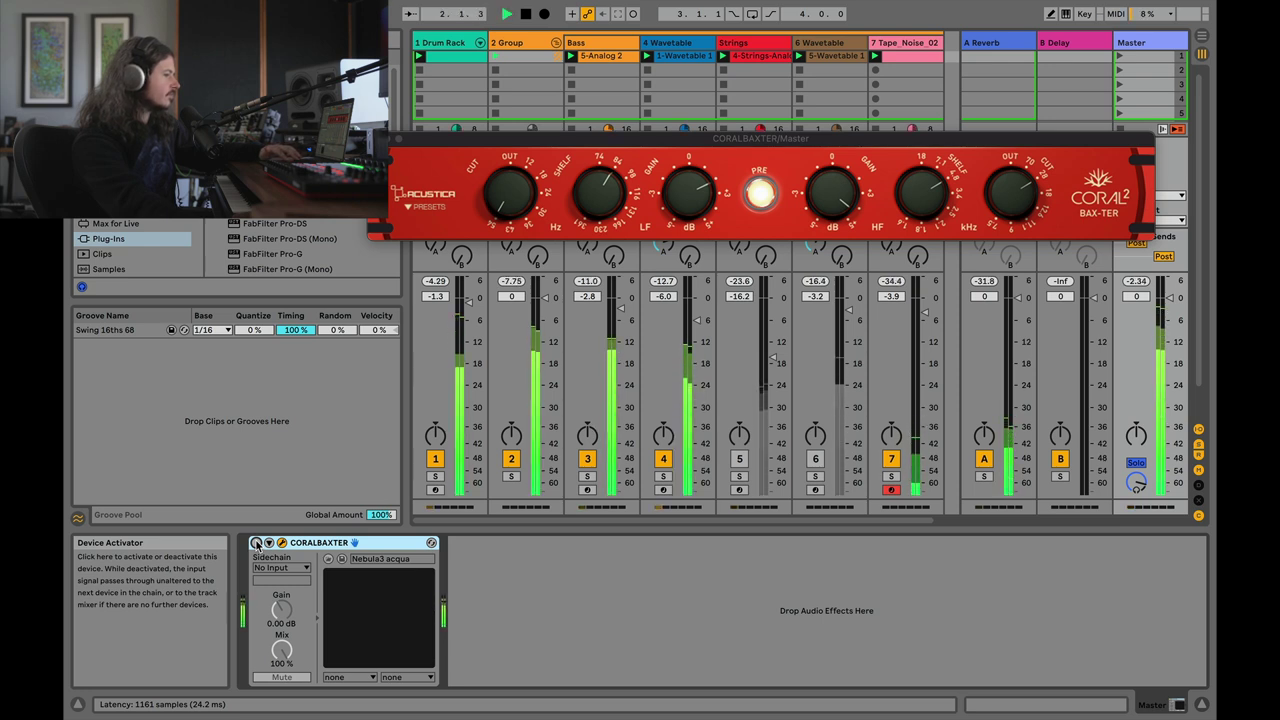
key(space)
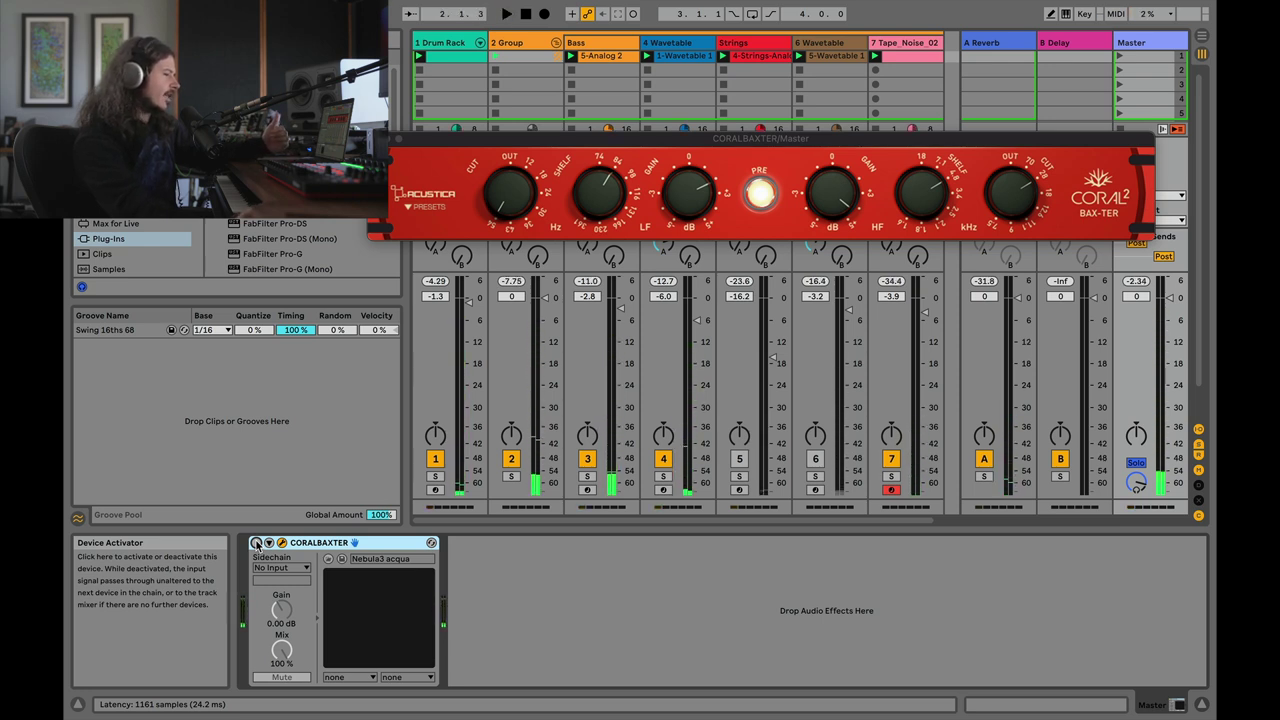
key(space)
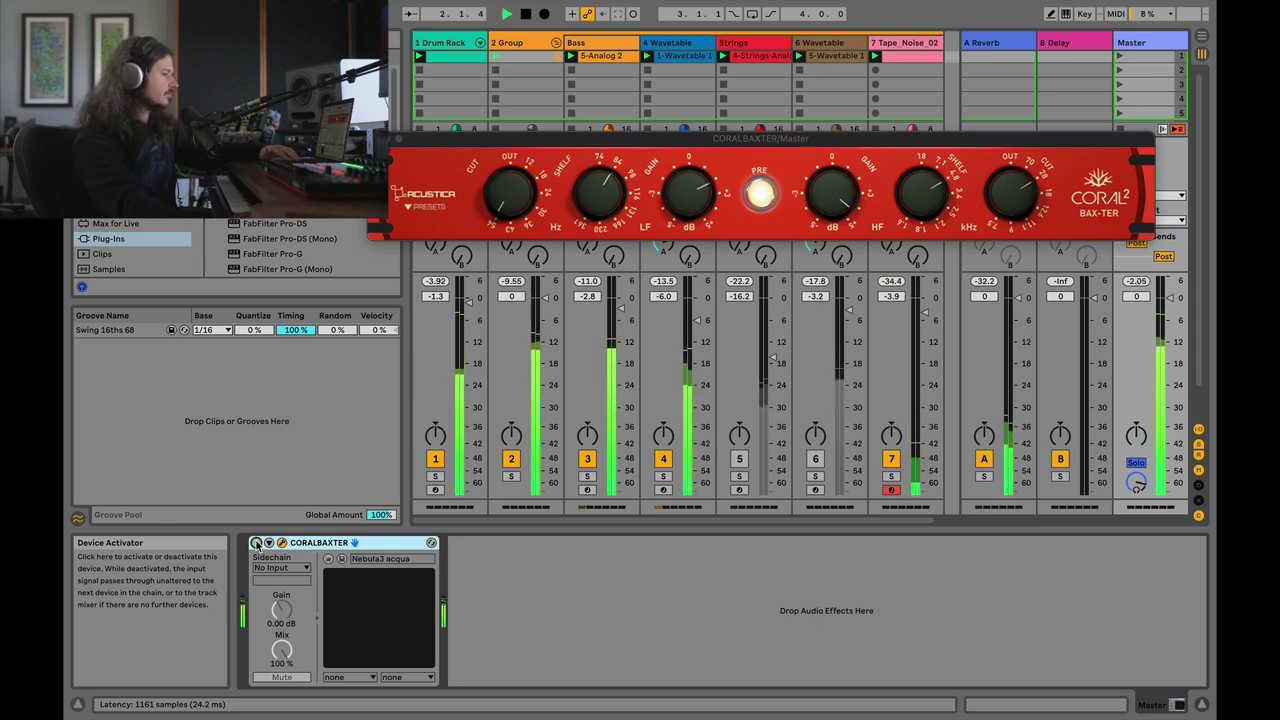
click(256, 543)
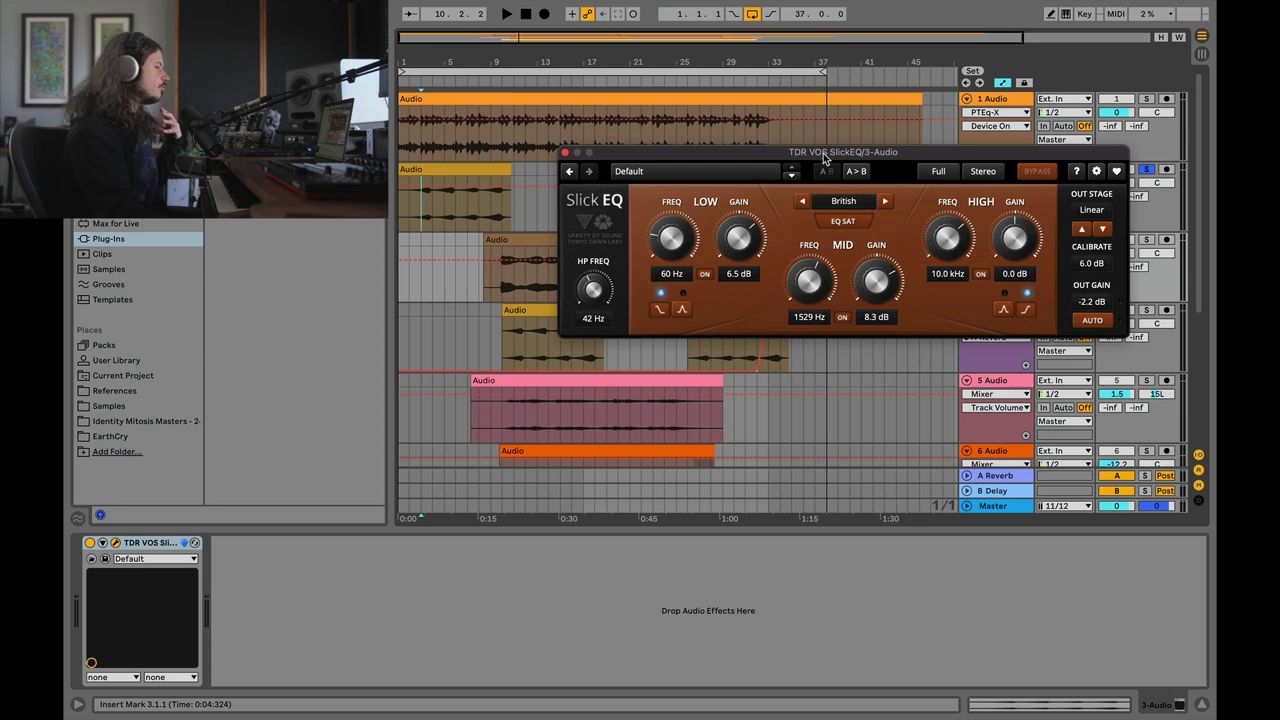
- Keep the Slick EQ on the British type, then delete the device from track 3
drag(824, 157, 767, 250)
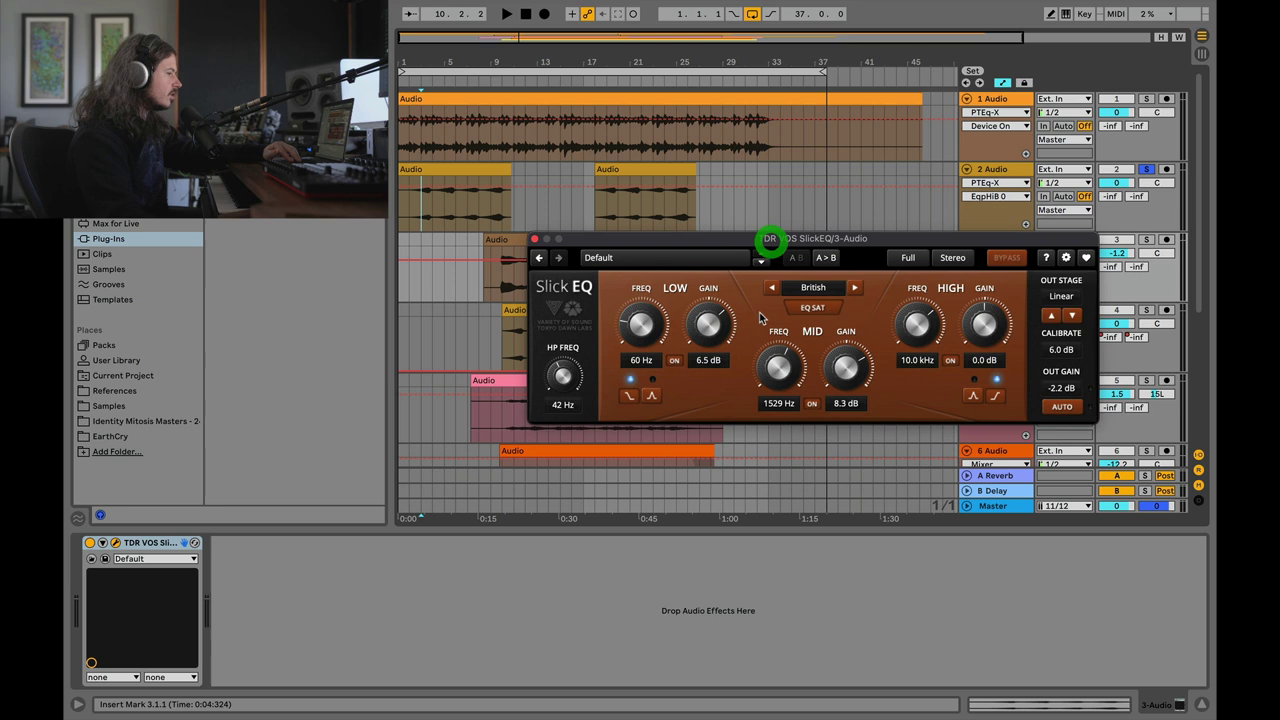
click(826, 290)
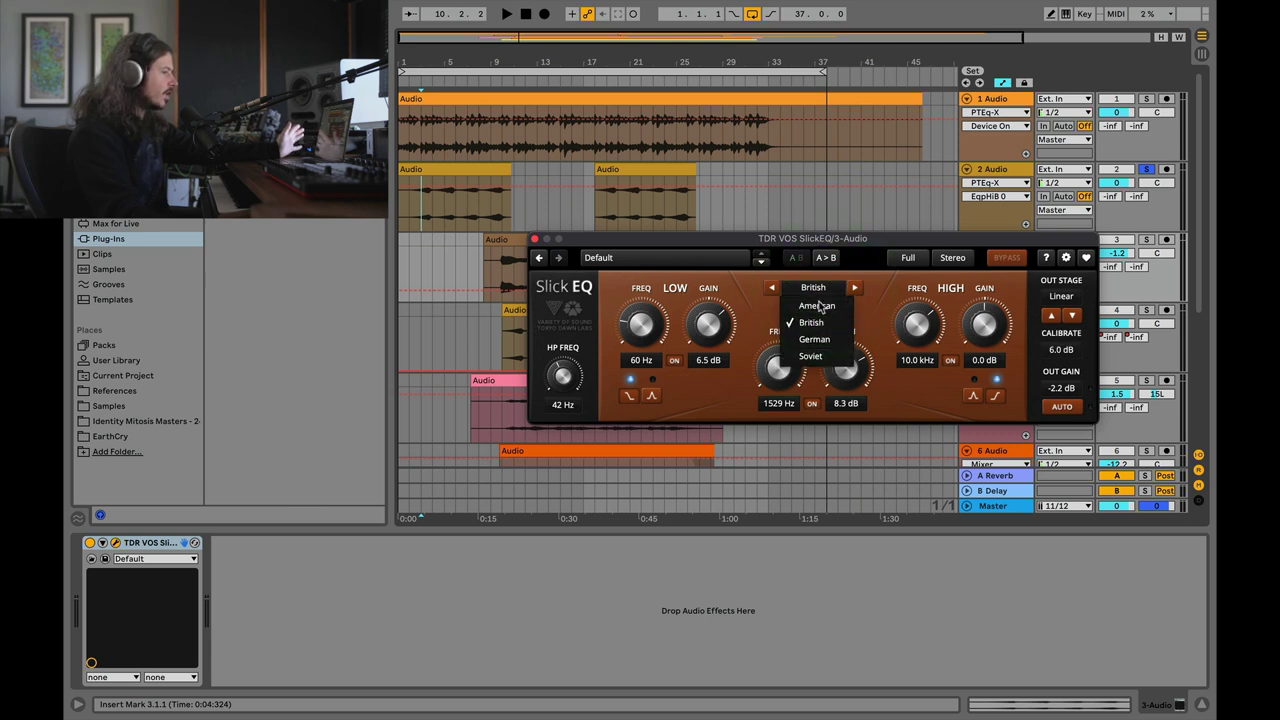
click(819, 325)
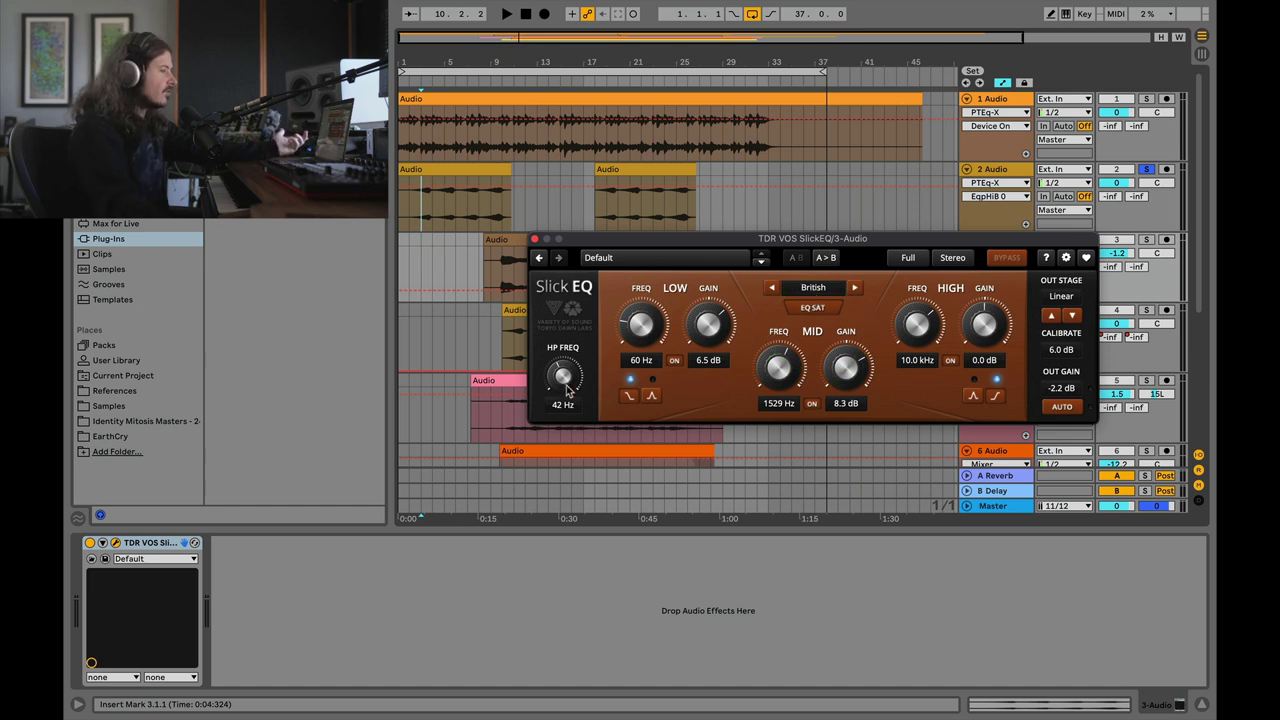
click(171, 537)
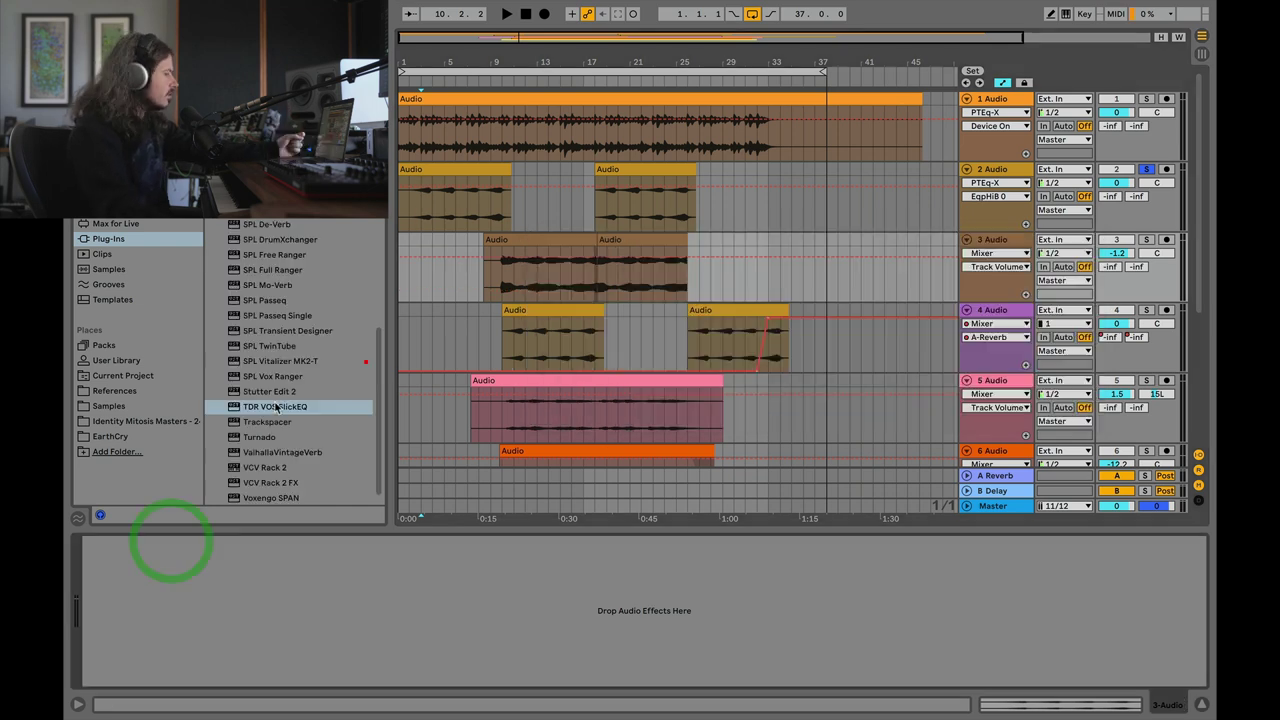
- Add a new Slick EQ to track 3, solo the track, and switch it to British mode
drag(533, 279, 529, 272)
click(503, 271)
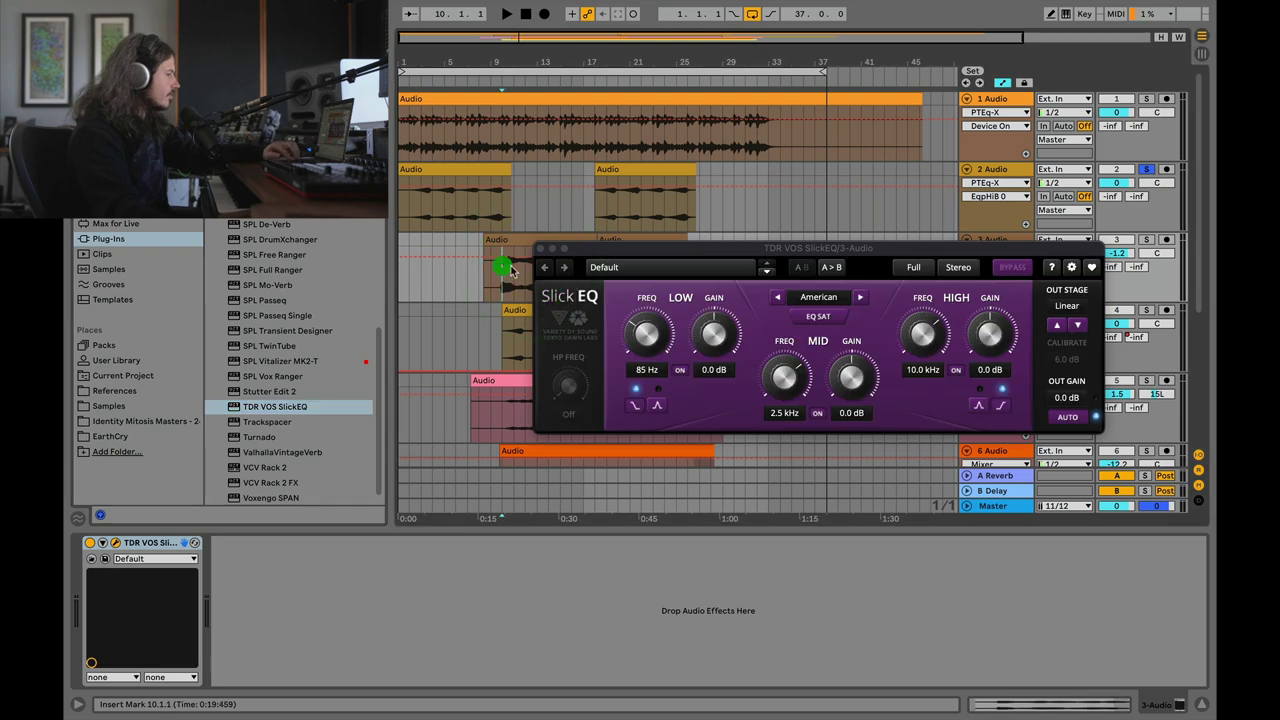
click(1148, 240)
click(860, 297)
drag(811, 243, 771, 200)
click(747, 193)
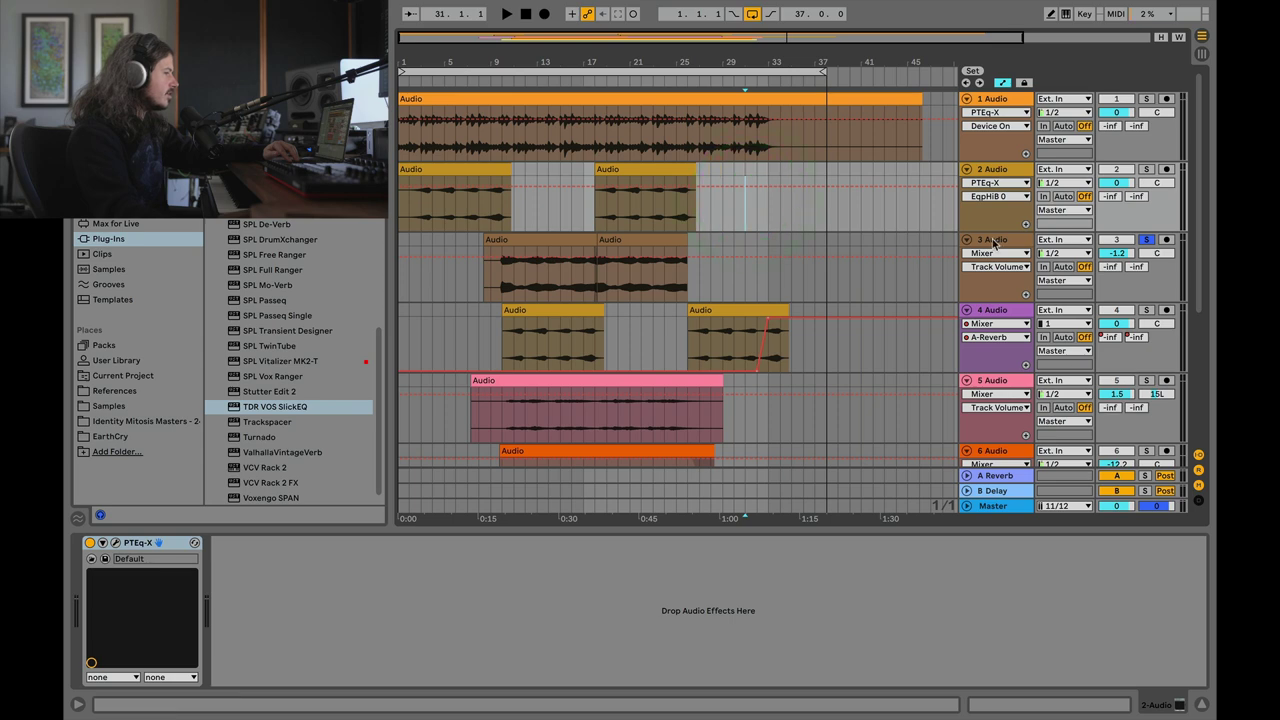
click(995, 243)
drag(641, 198, 611, 227)
- Start playback from bar 10 to audition the soloed track 3
click(491, 285)
click(486, 271)
key(space)
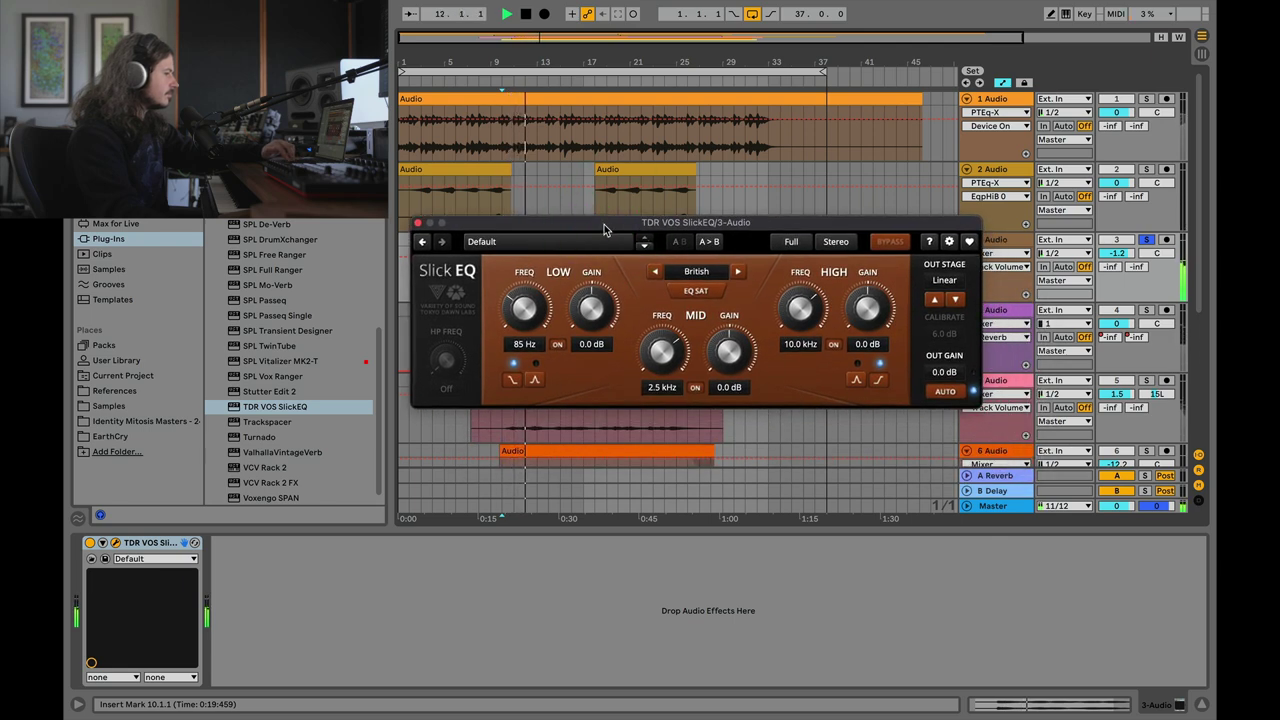
drag(607, 229, 580, 294)
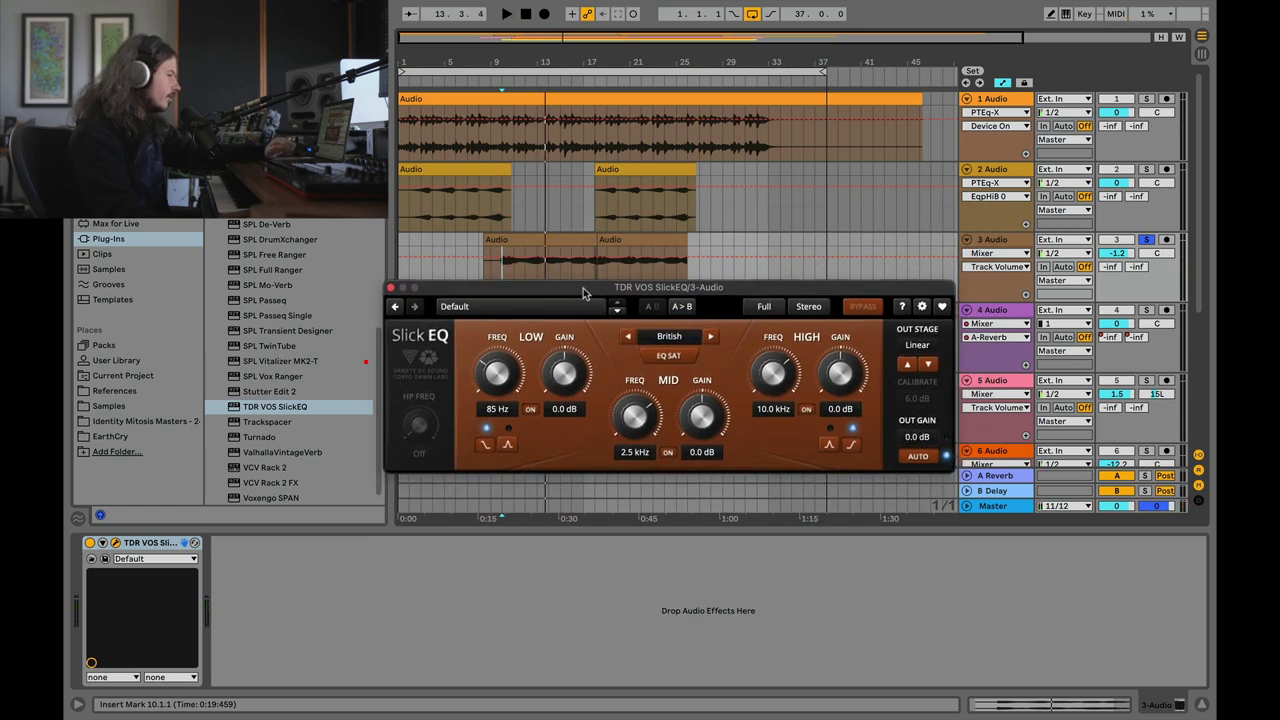
drag(581, 292, 588, 281)
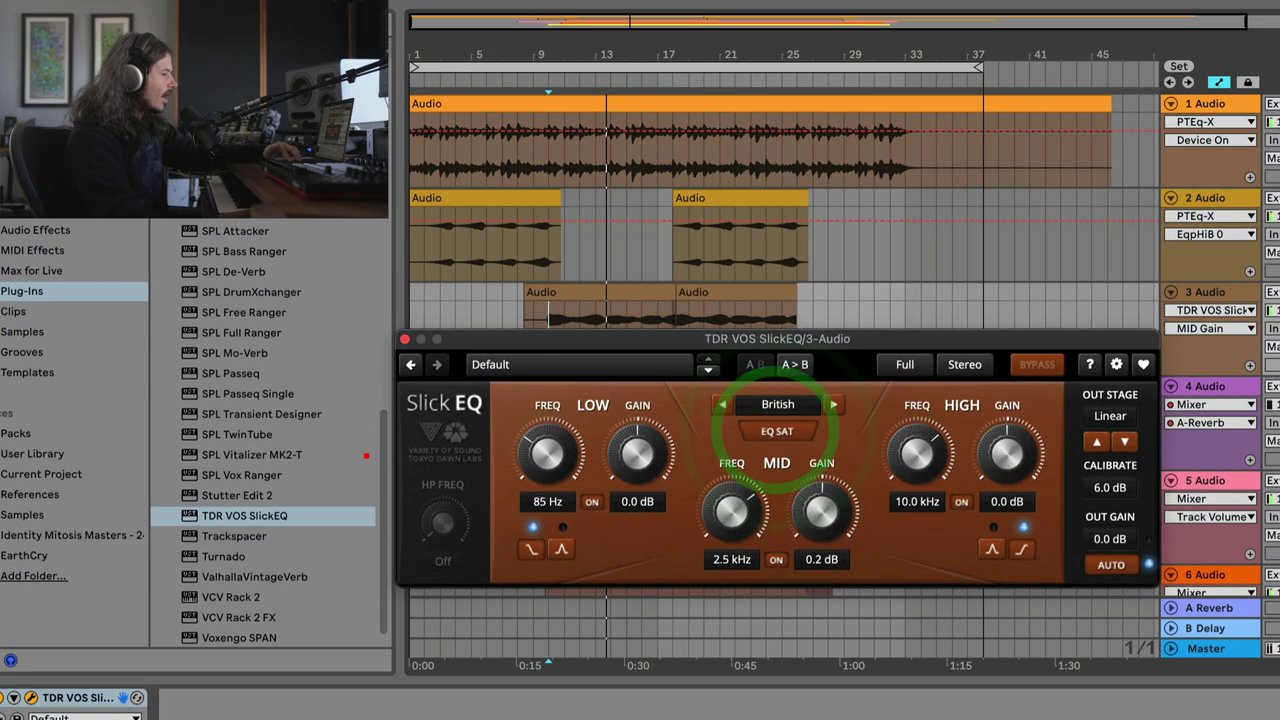
- Boost the Slick EQ mid band to 8.9 dB and set output gain to -0.5 dB
drag(706, 403, 706, 390)
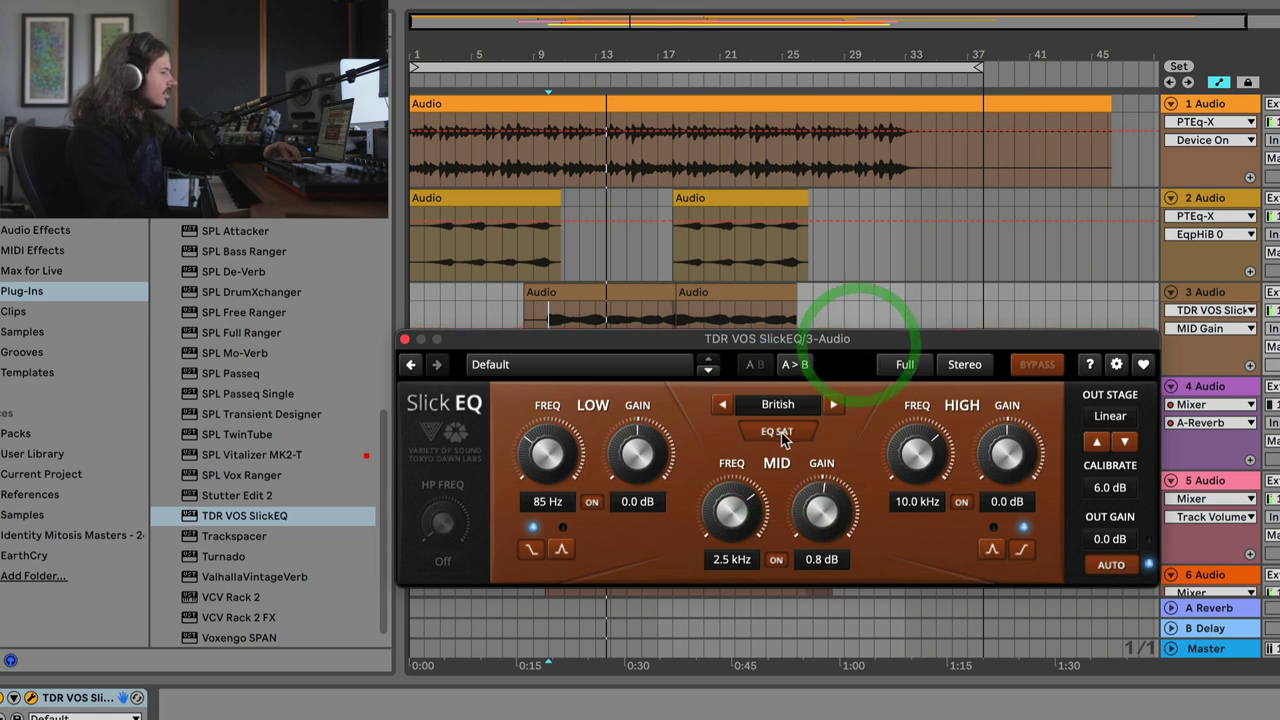
key(space)
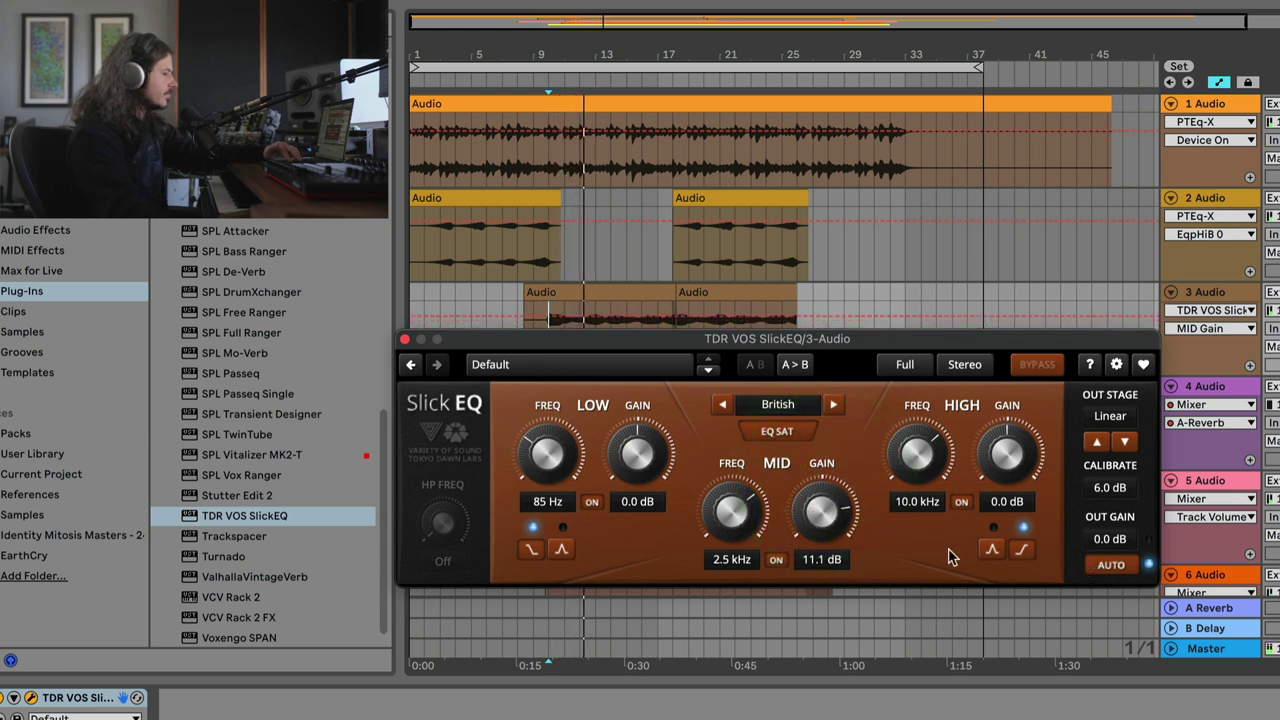
click(822, 513)
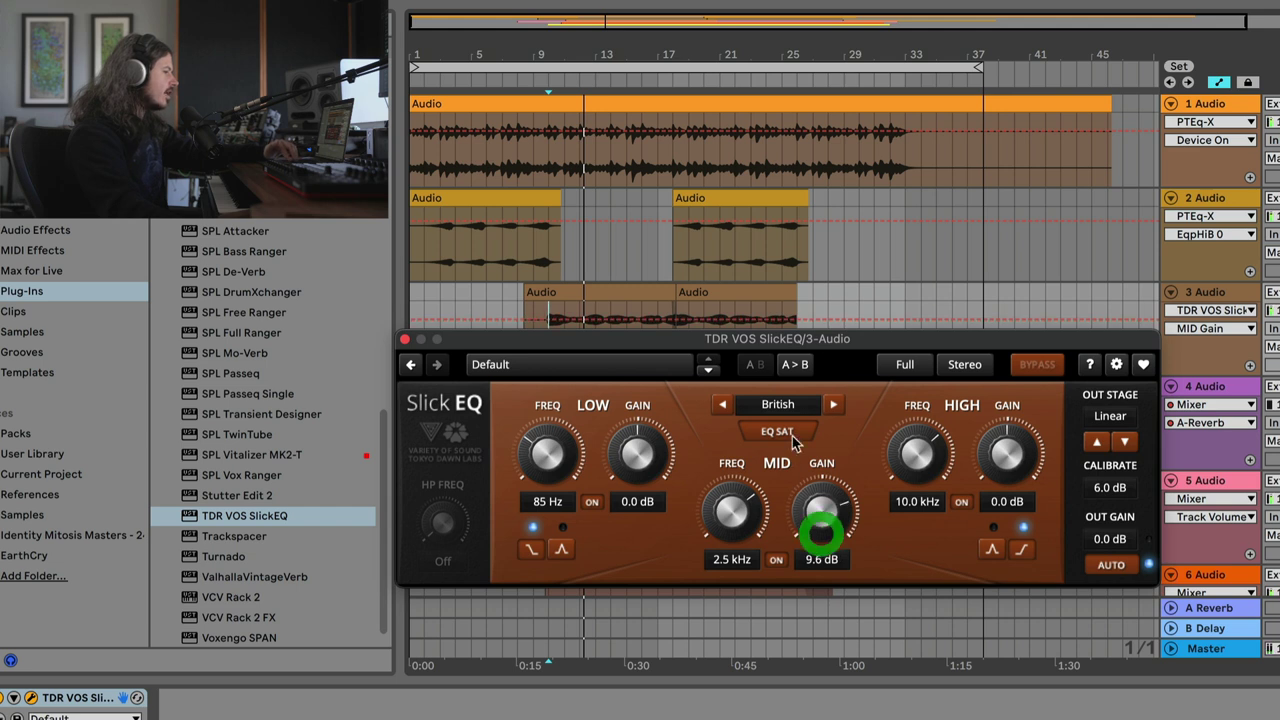
drag(668, 336, 618, 298)
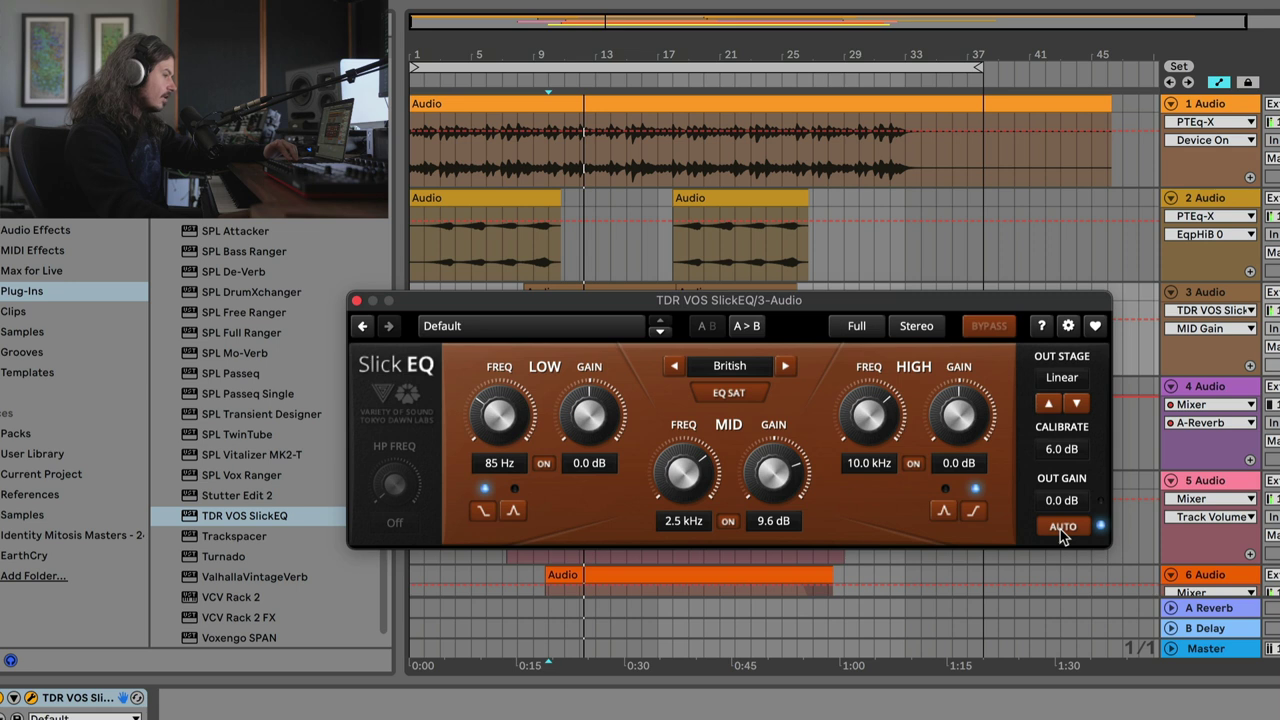
click(773, 474)
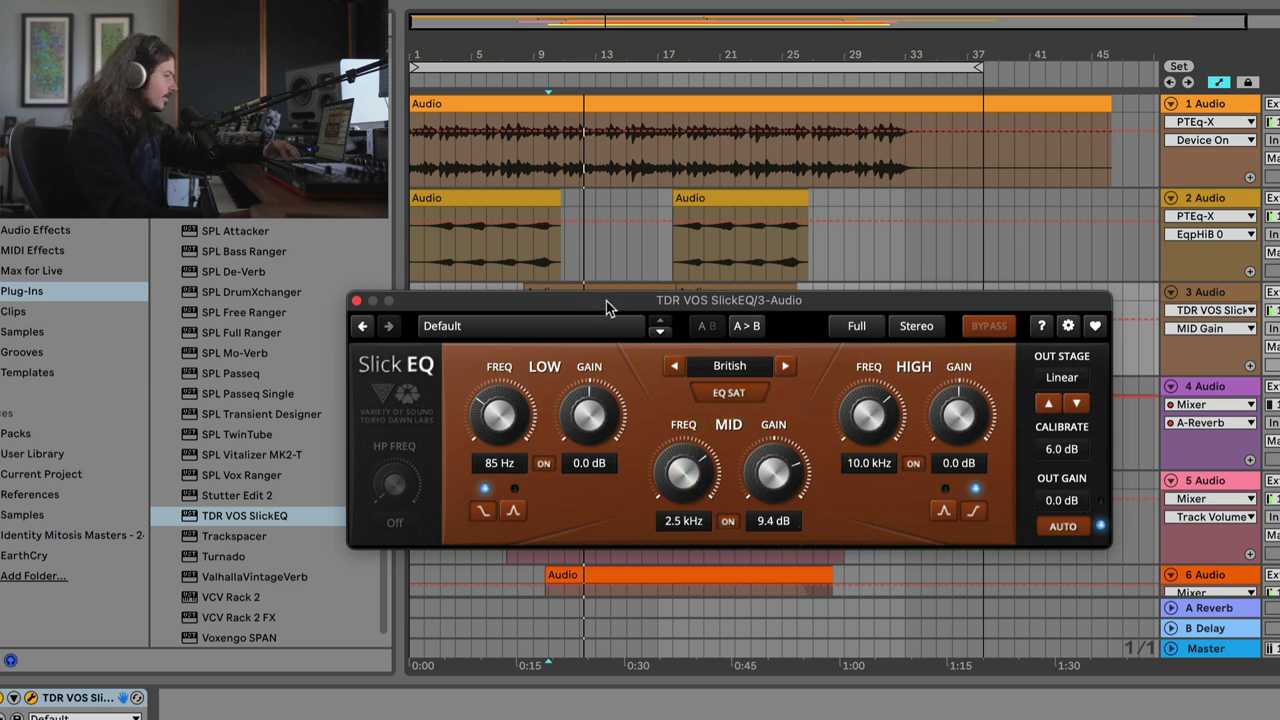
drag(606, 300, 692, 343)
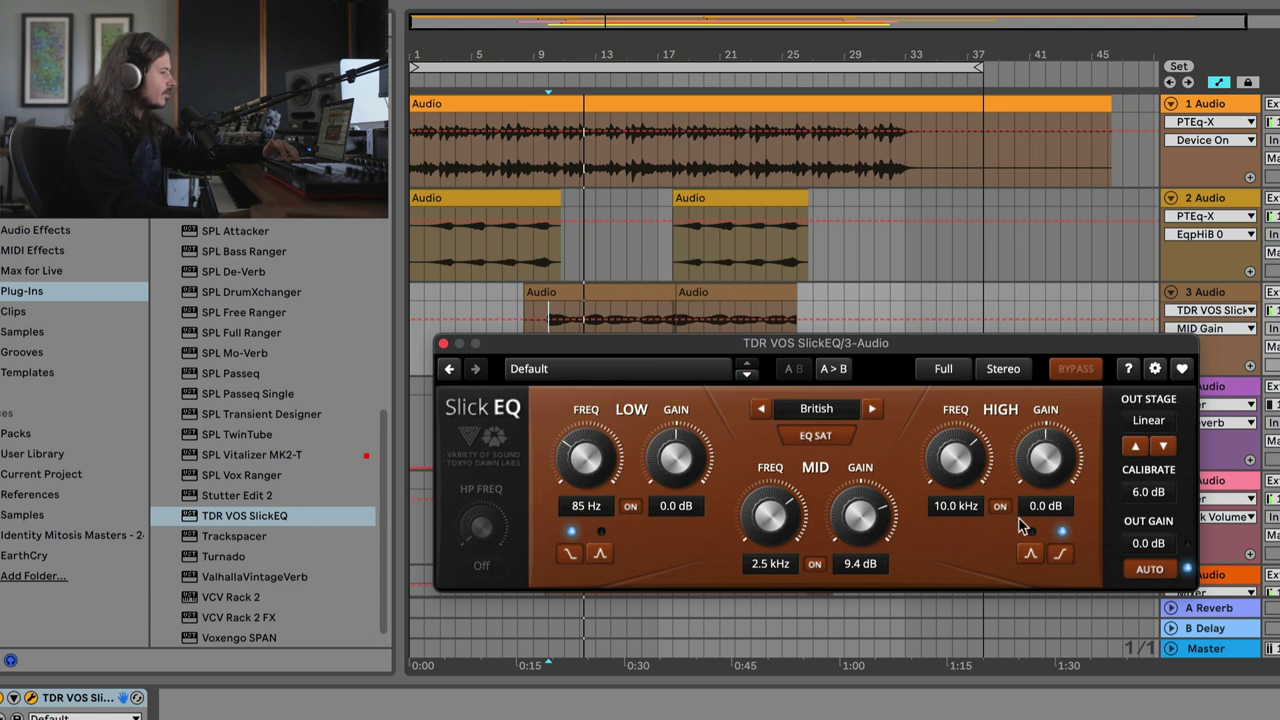
click(1148, 543)
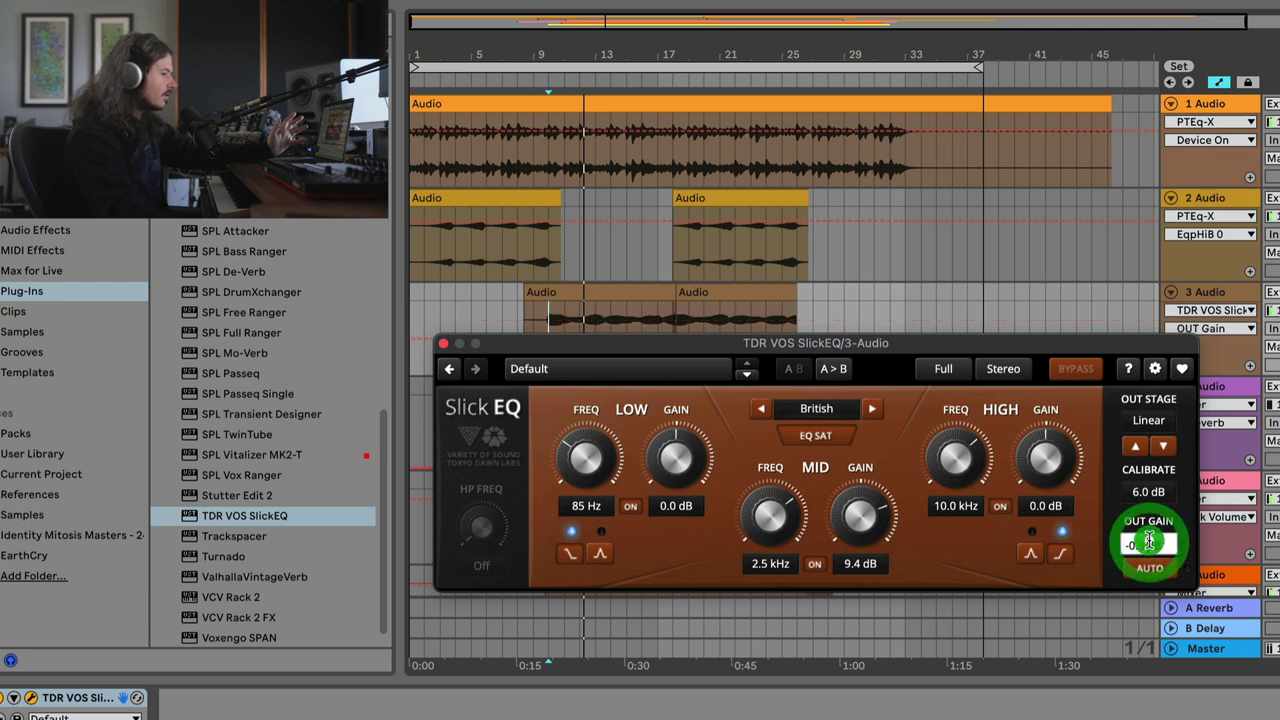
drag(1160, 540, 1181, 516)
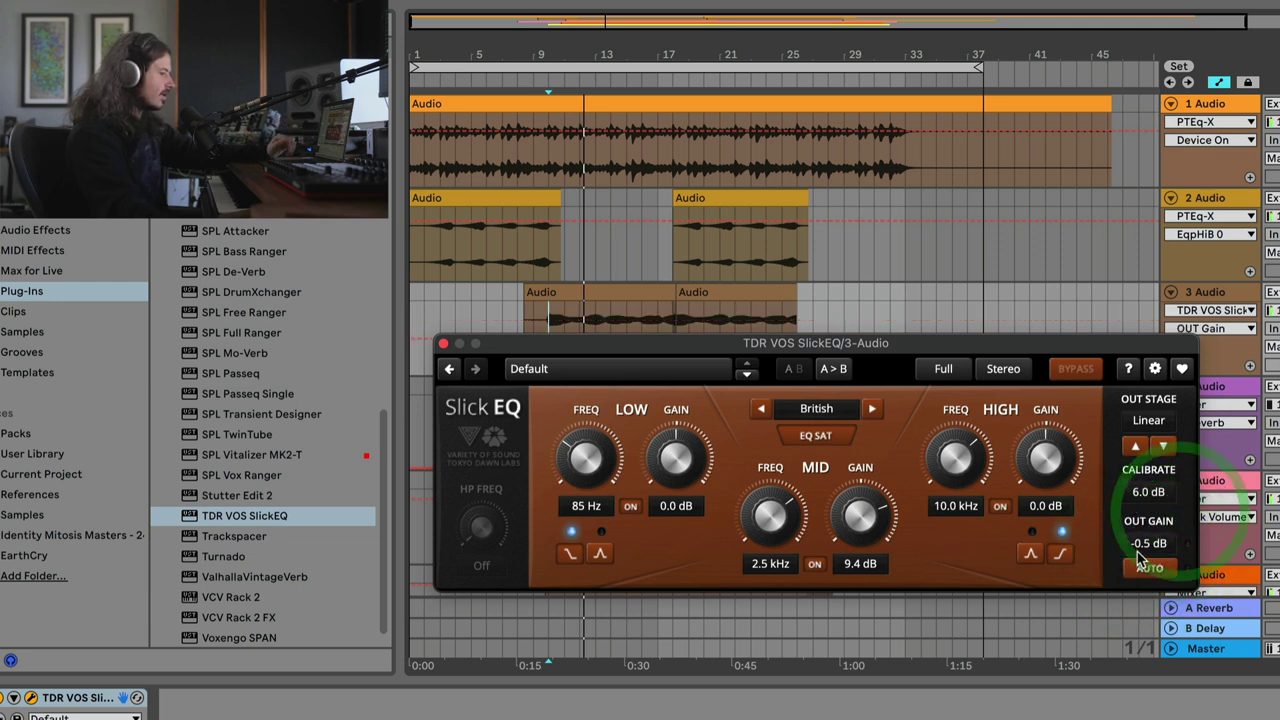
drag(830, 515, 860, 525)
drag(770, 515, 774, 570)
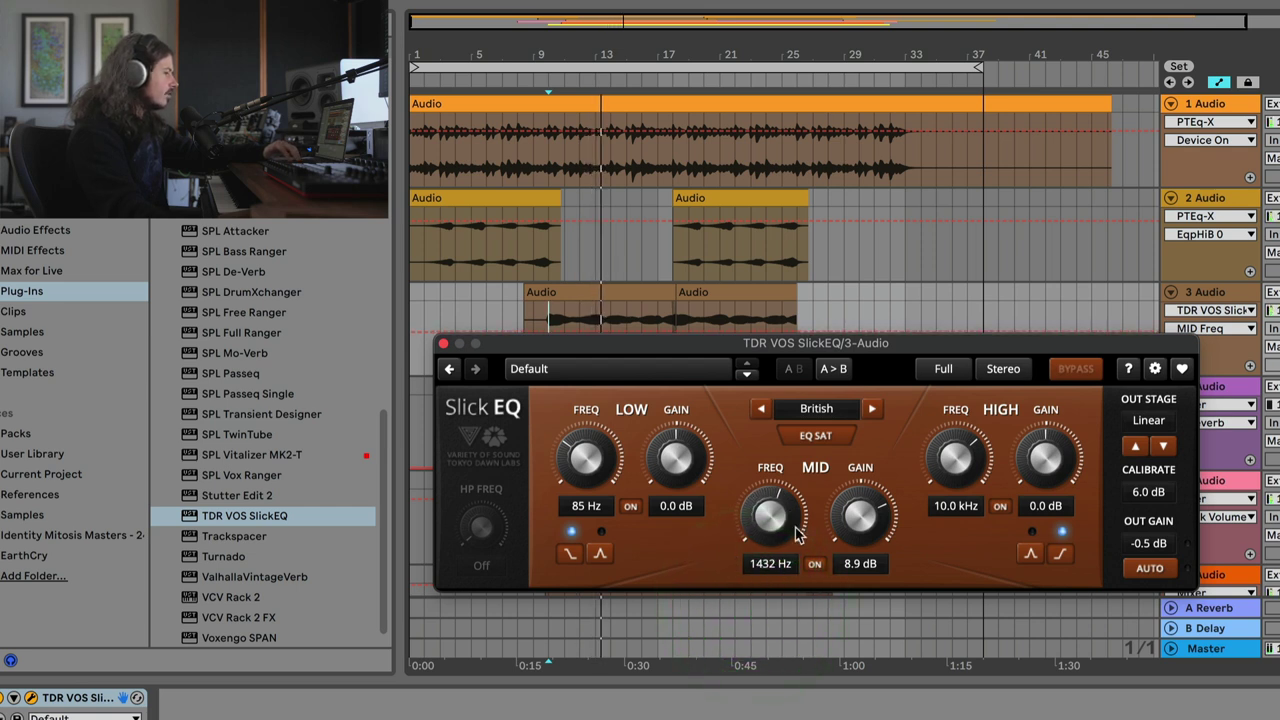
drag(770, 530, 768, 524)
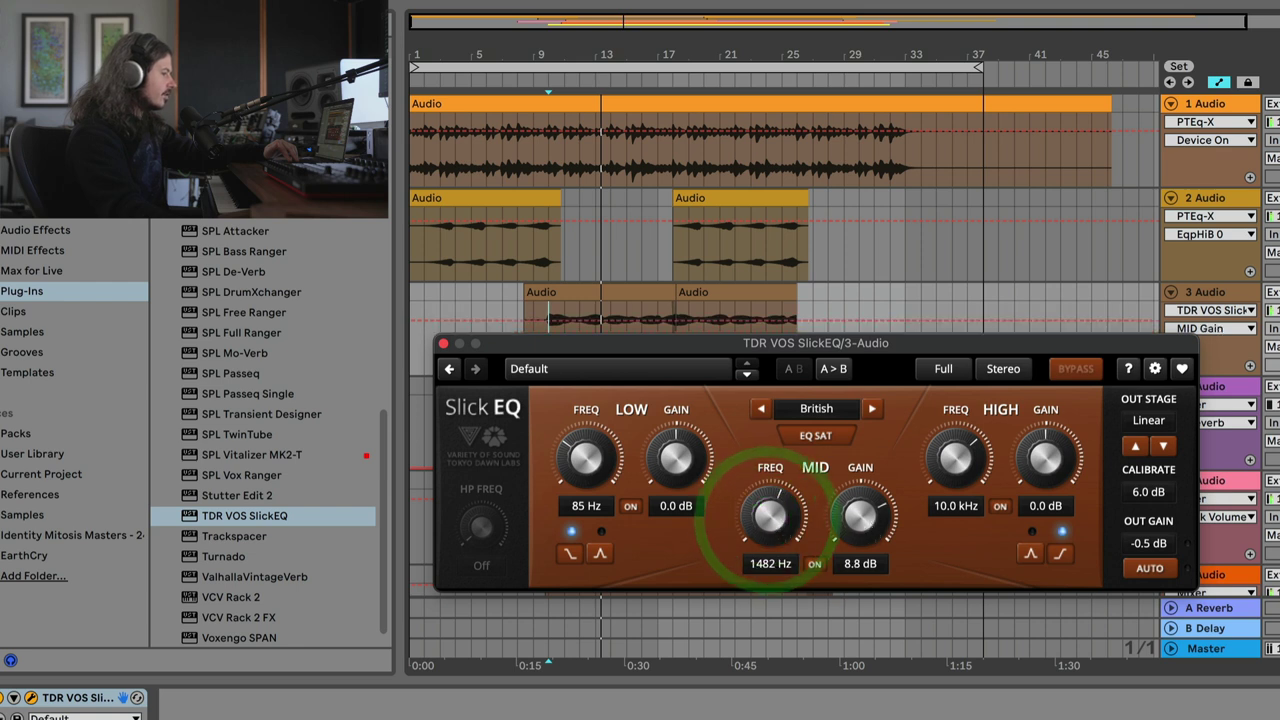
drag(848, 514, 842, 508)
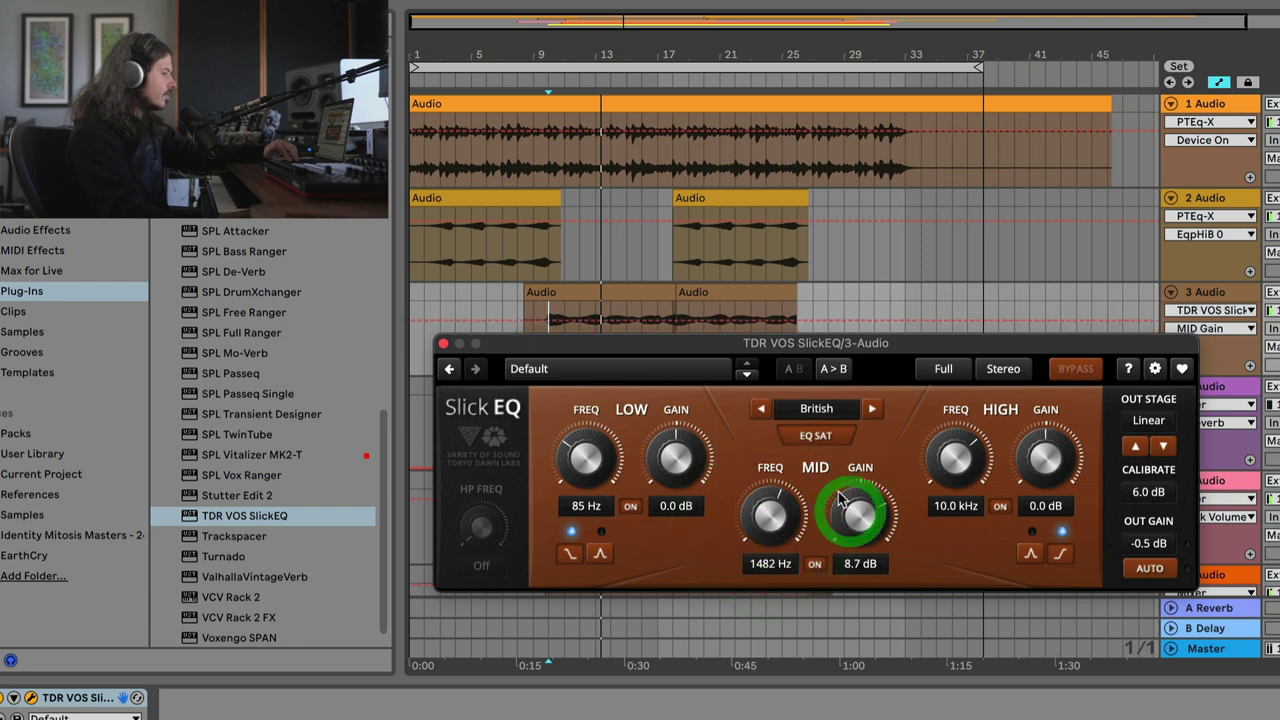
click(817, 439)
key(space)
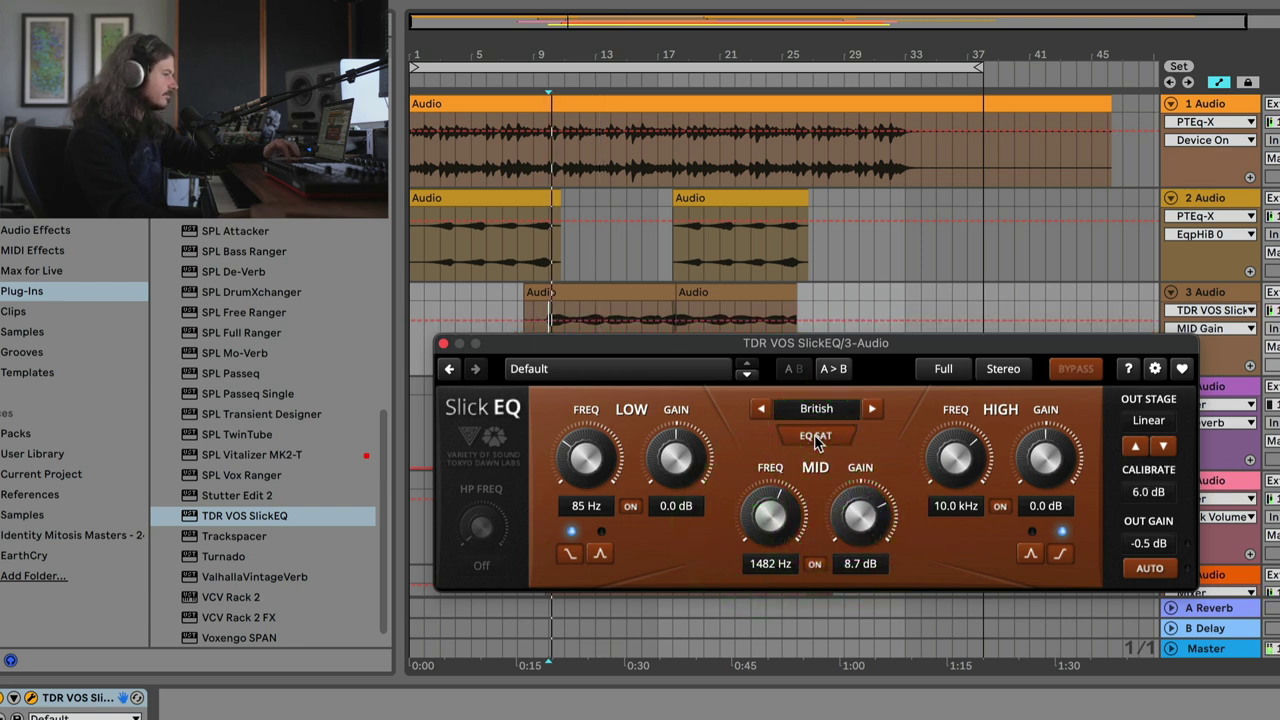
click(817, 440)
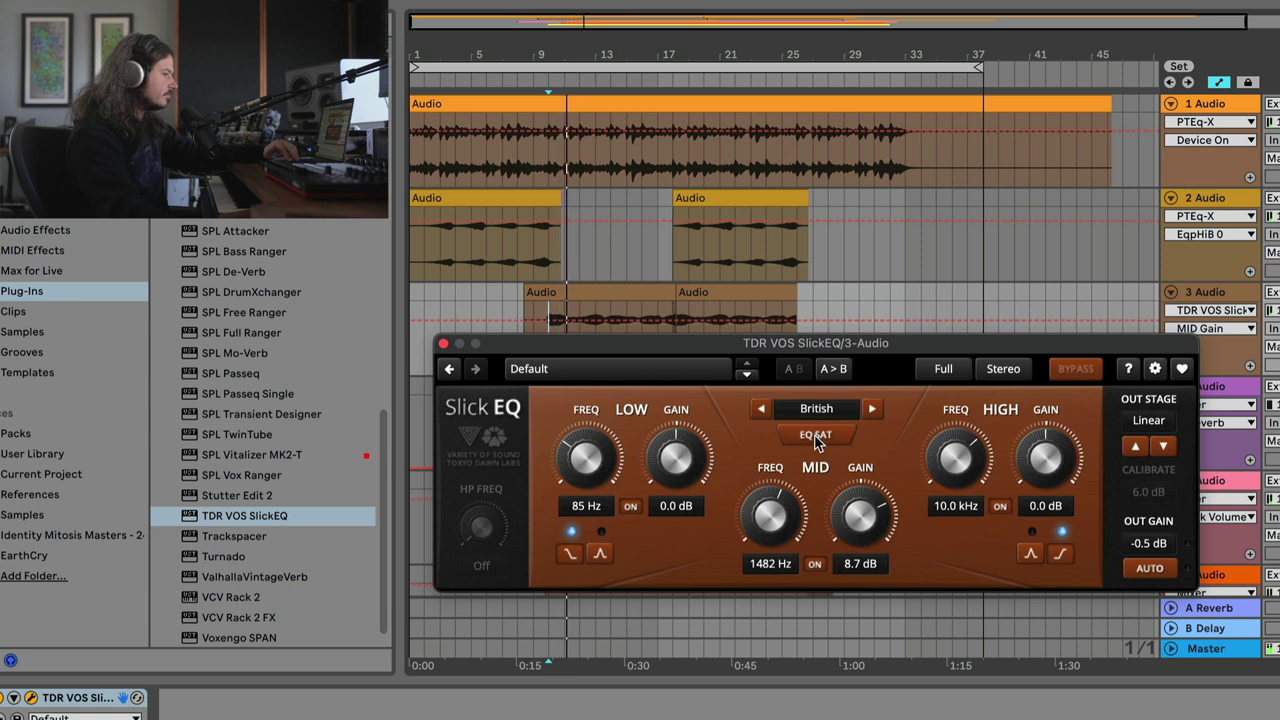
click(817, 440)
click(816, 440)
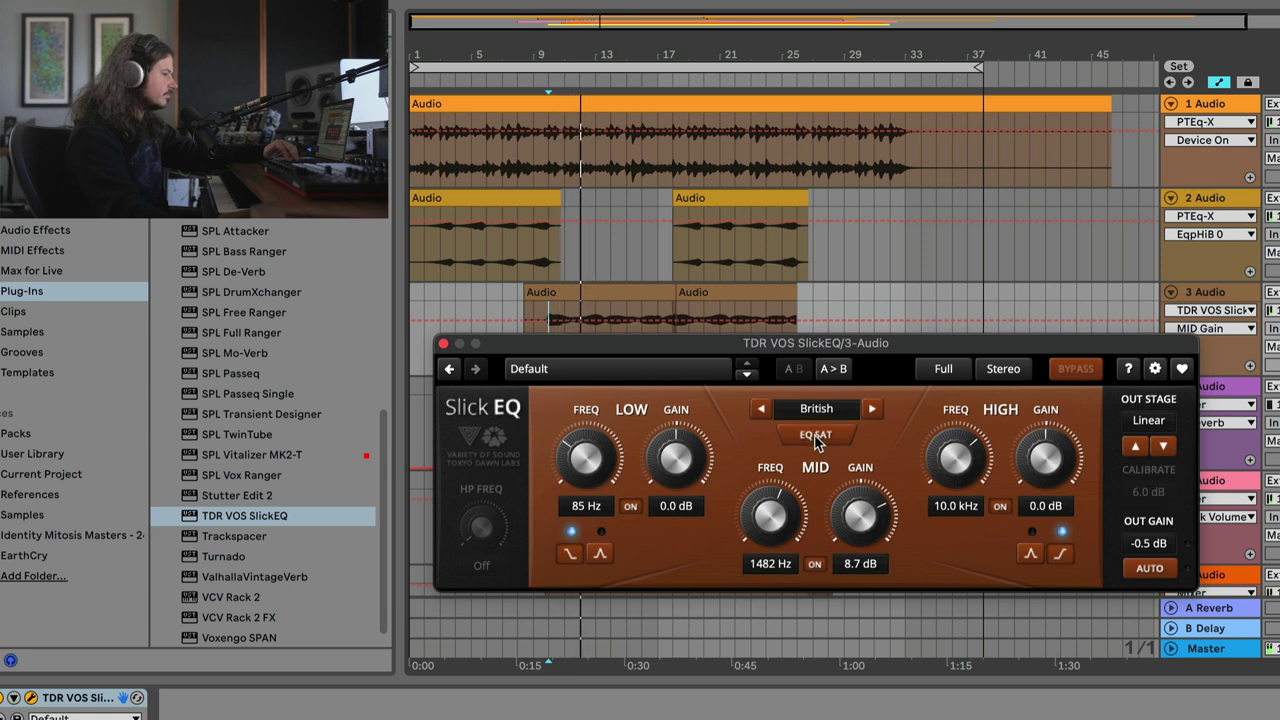
click(816, 440)
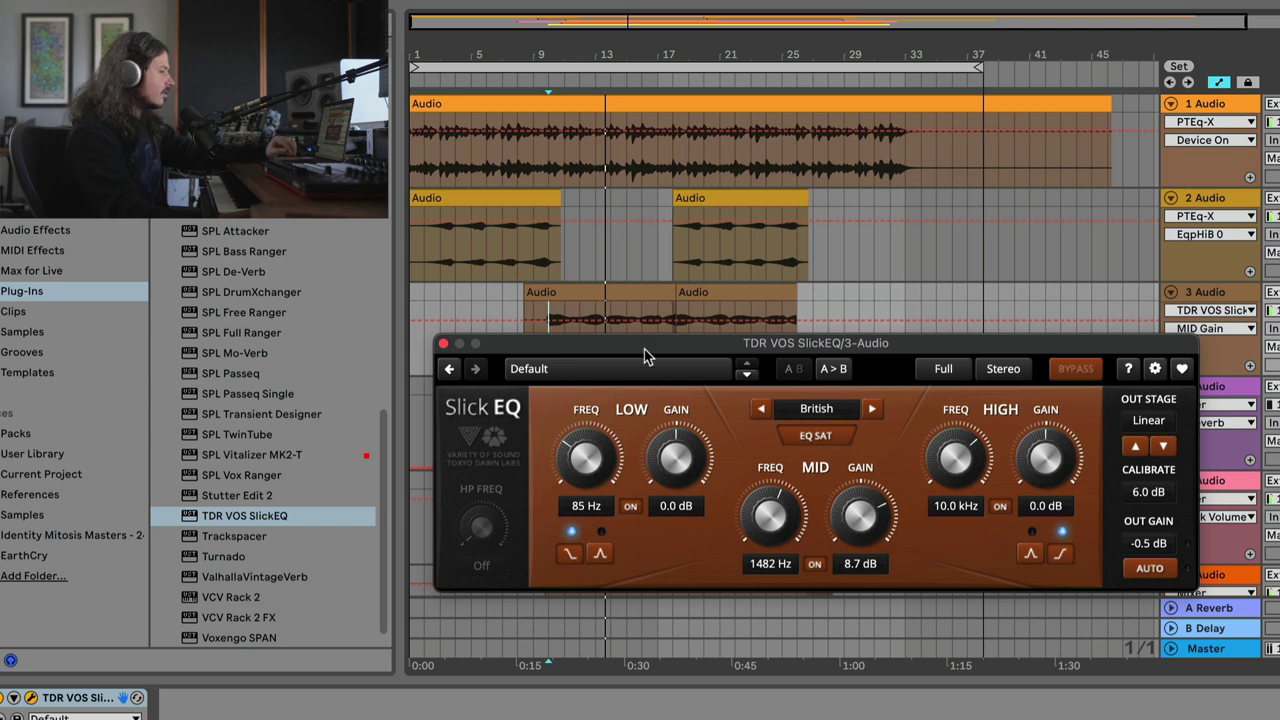
- Turn the Slick EQ high-pass filter from Off up to a 60 Hz cutoff
drag(615, 345, 727, 346)
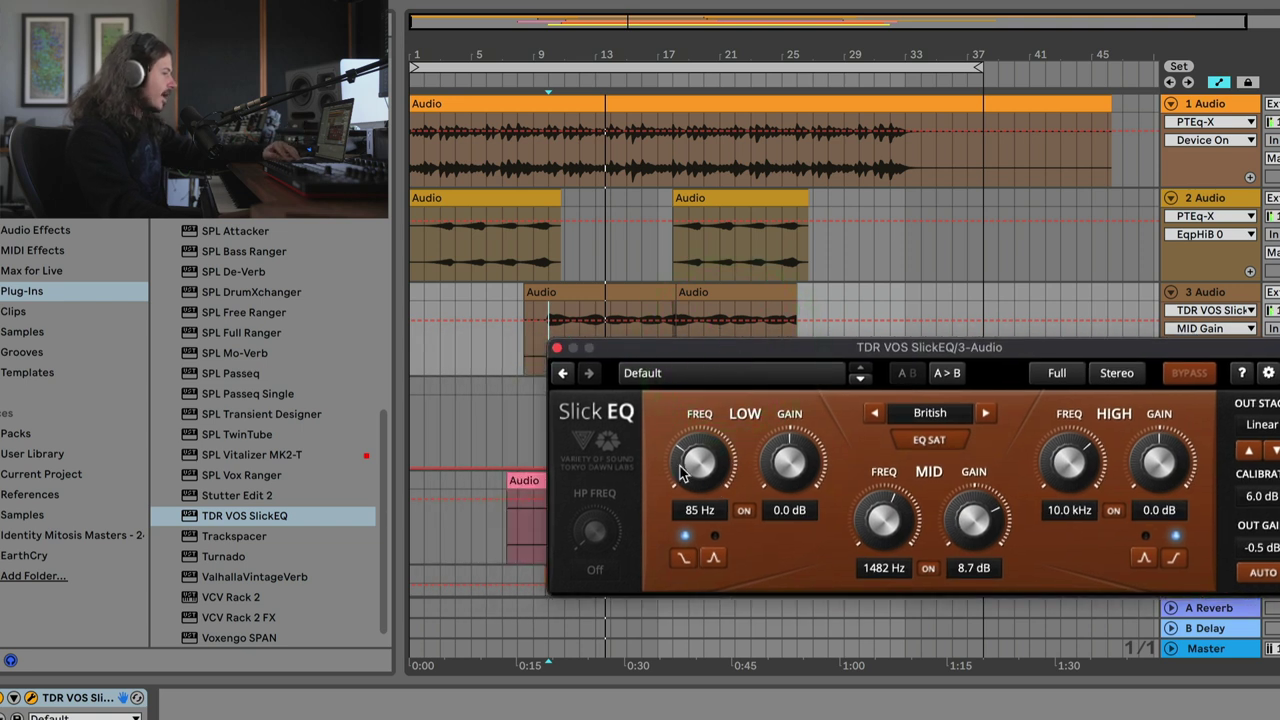
click(597, 535)
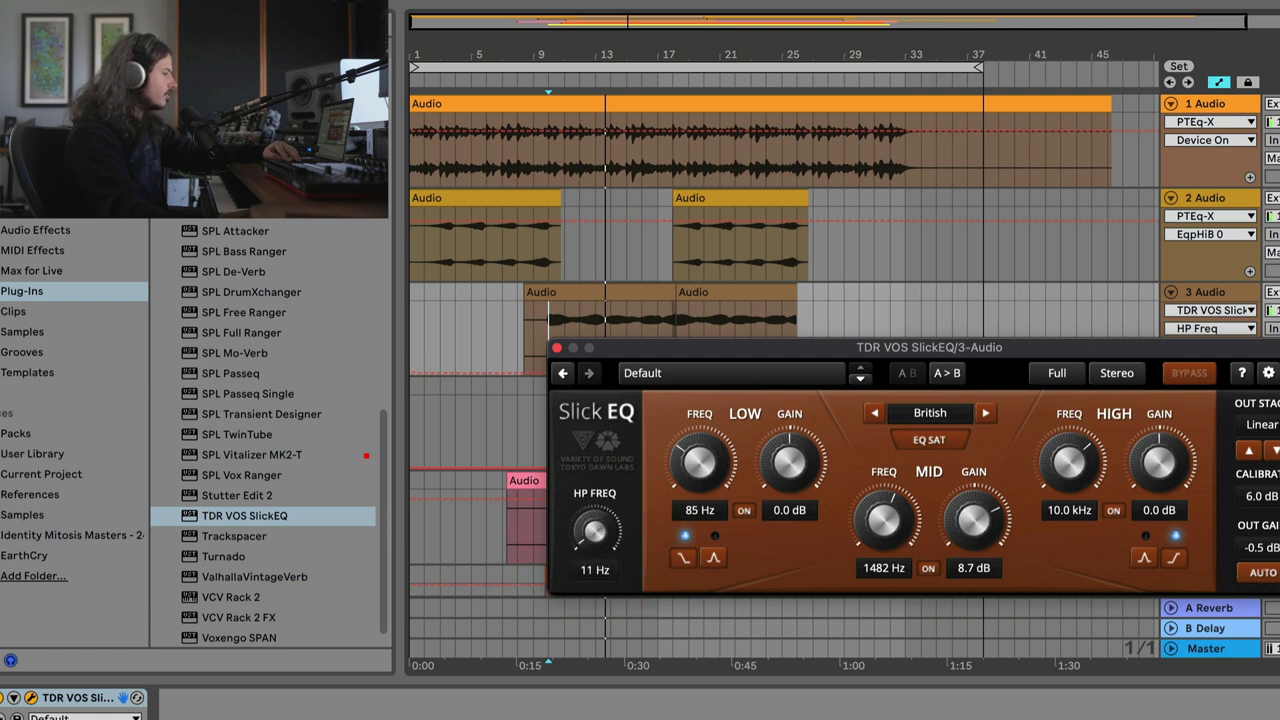
drag(595, 535, 592, 545)
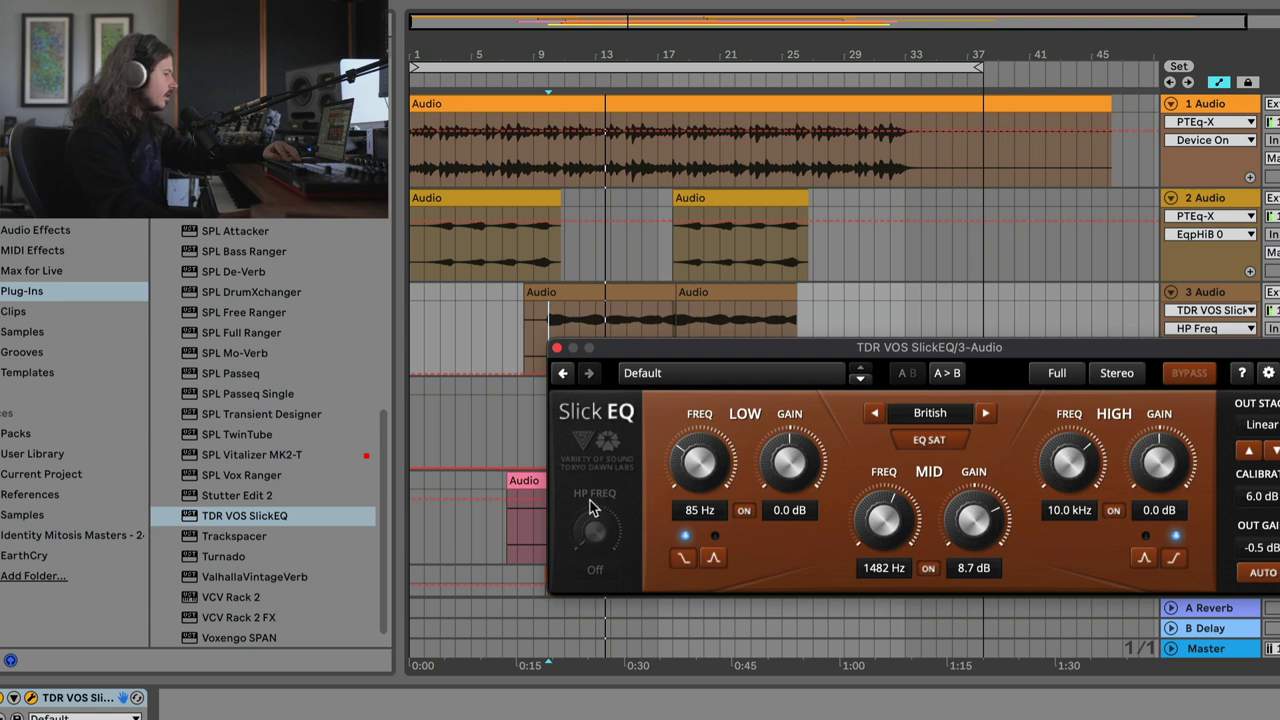
drag(600, 543, 600, 506)
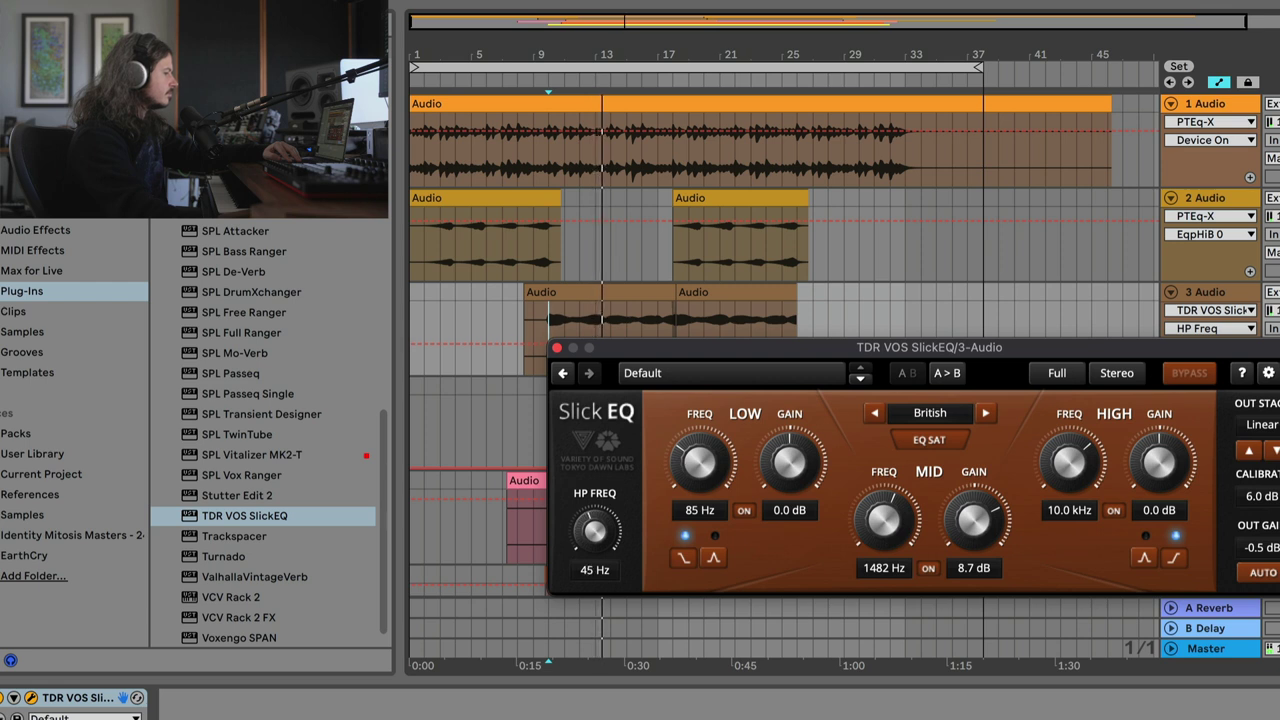
drag(594, 530, 594, 519)
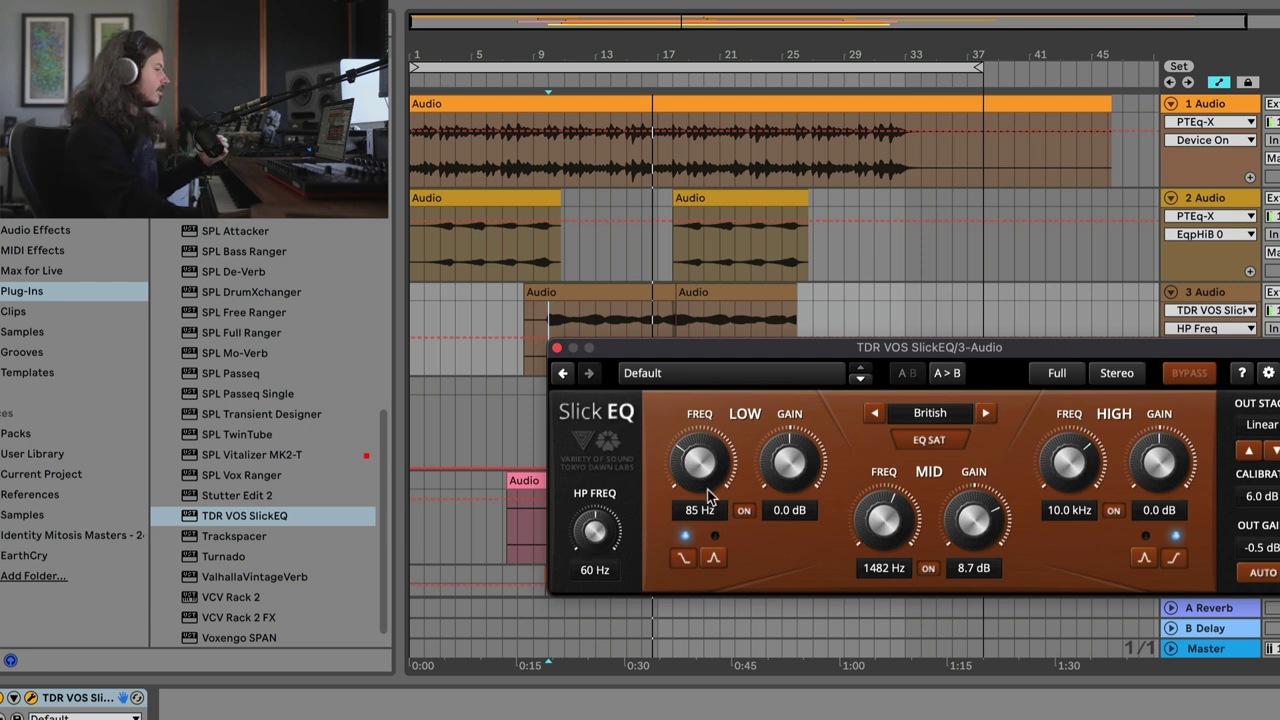
- During playback, make the low band a shelf boosting 8.7 dB at 61 Hz
key(space)
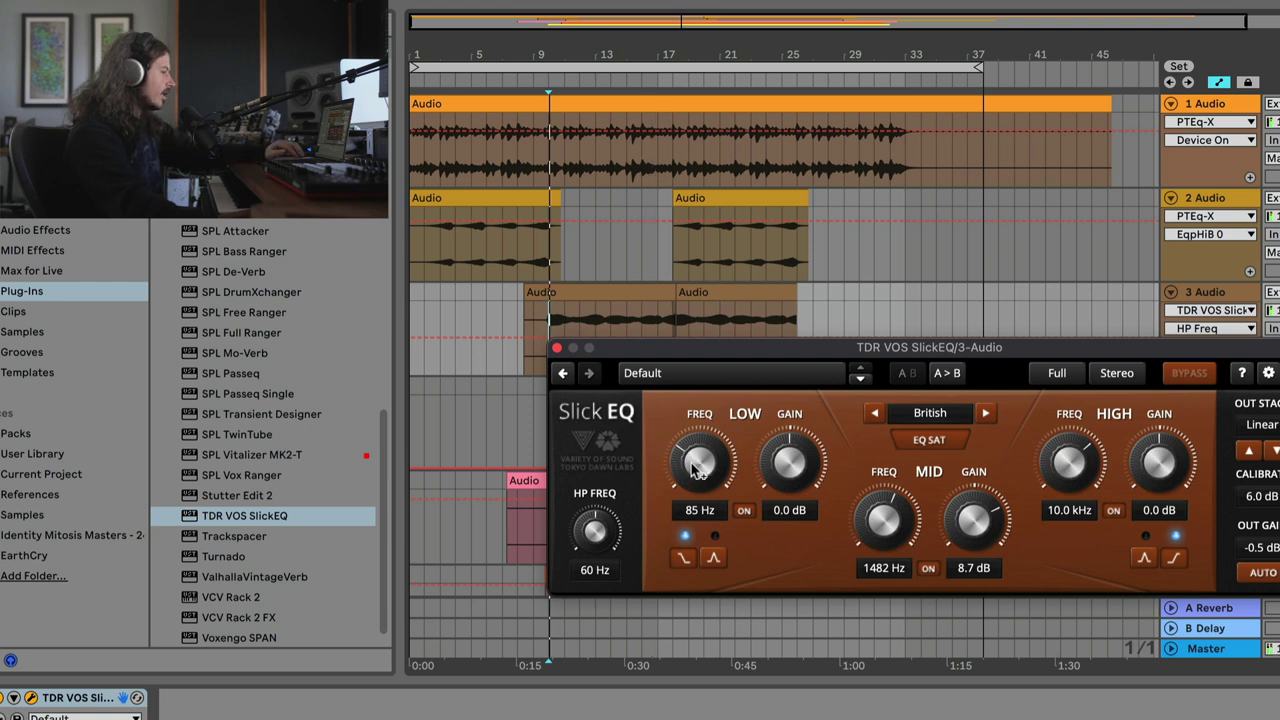
click(683, 557)
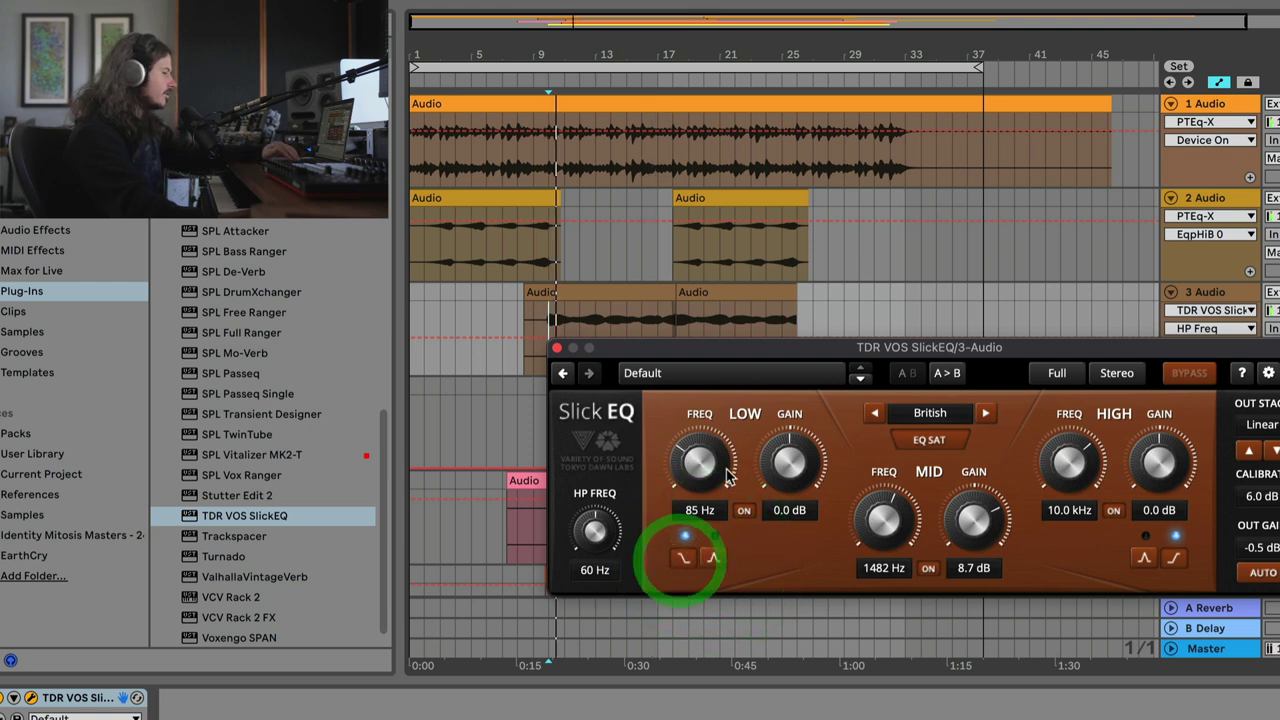
drag(789, 462, 789, 380)
drag(700, 462, 700, 488)
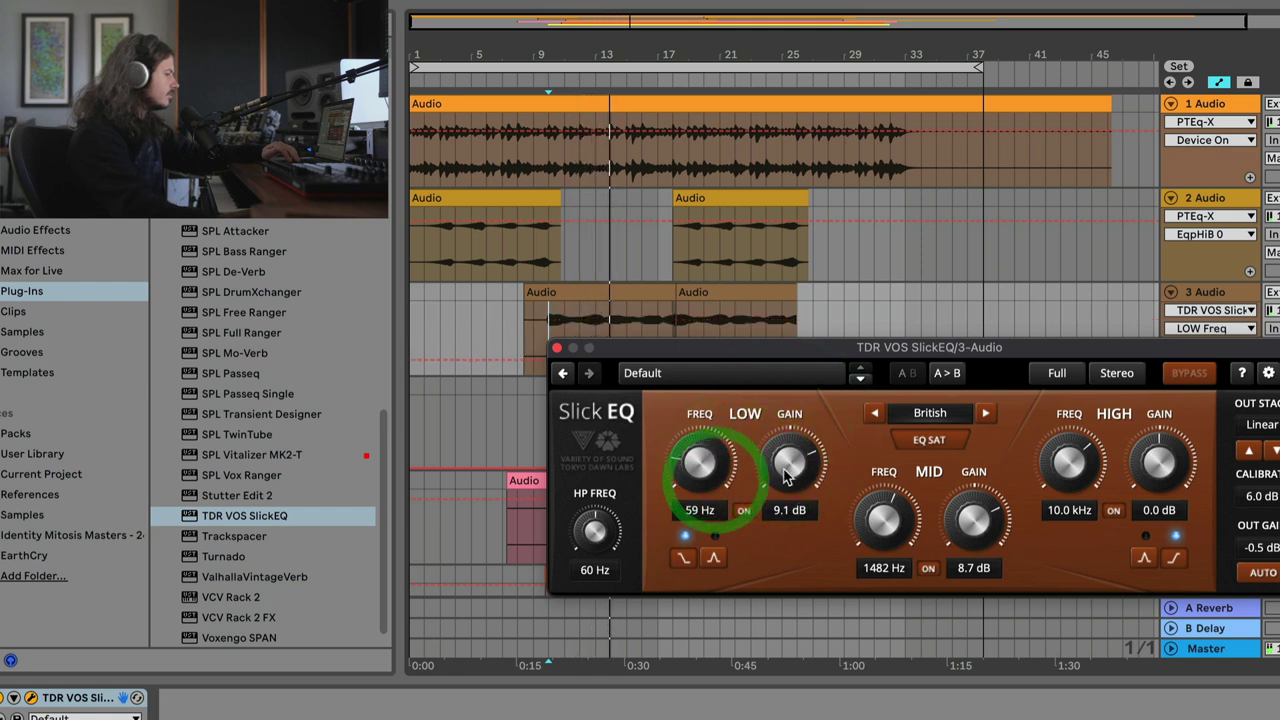
mouse_move(789, 462)
mouse_down()
mouse_move(789, 450)
mouse_move(789, 462)
mouse_up()
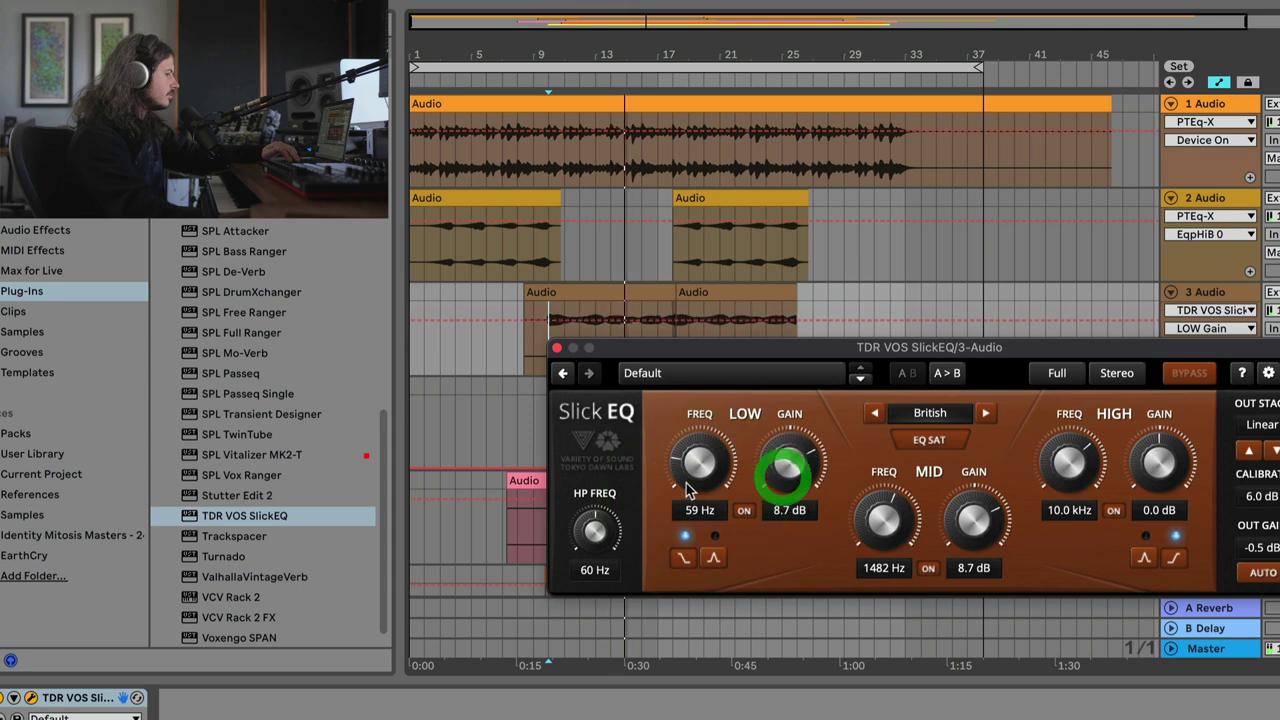
drag(700, 464, 700, 462)
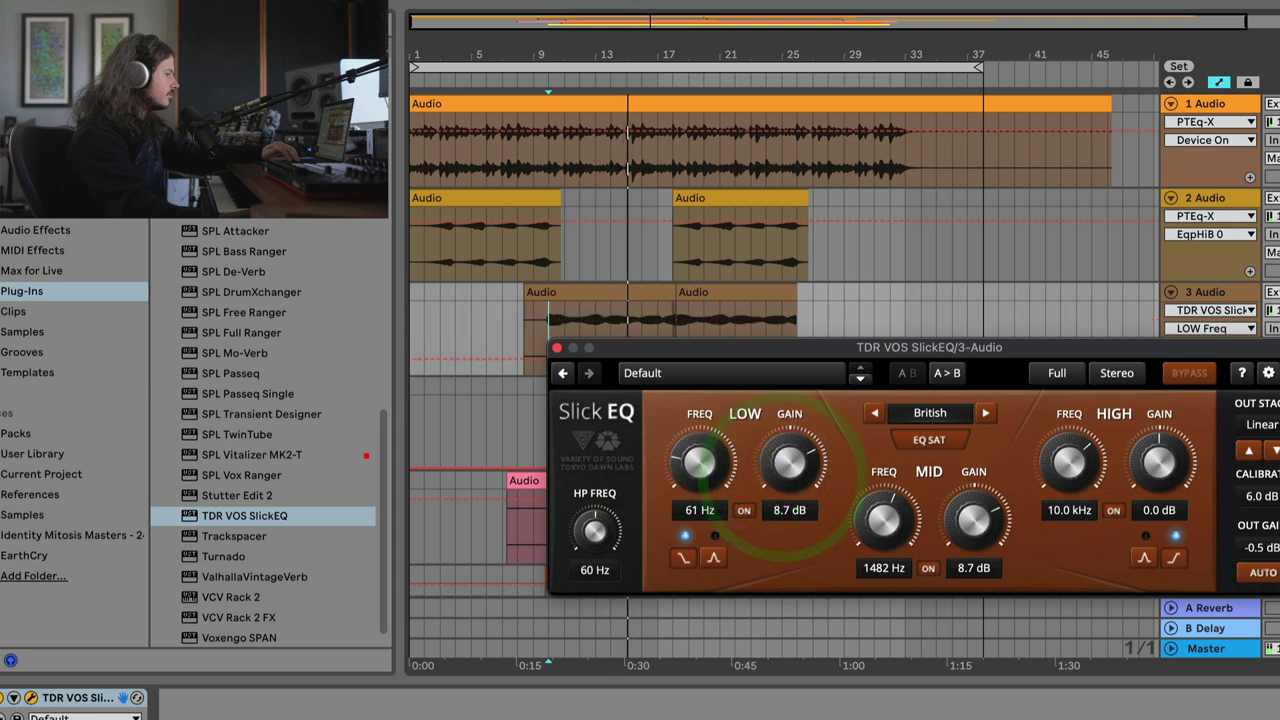
click(920, 441)
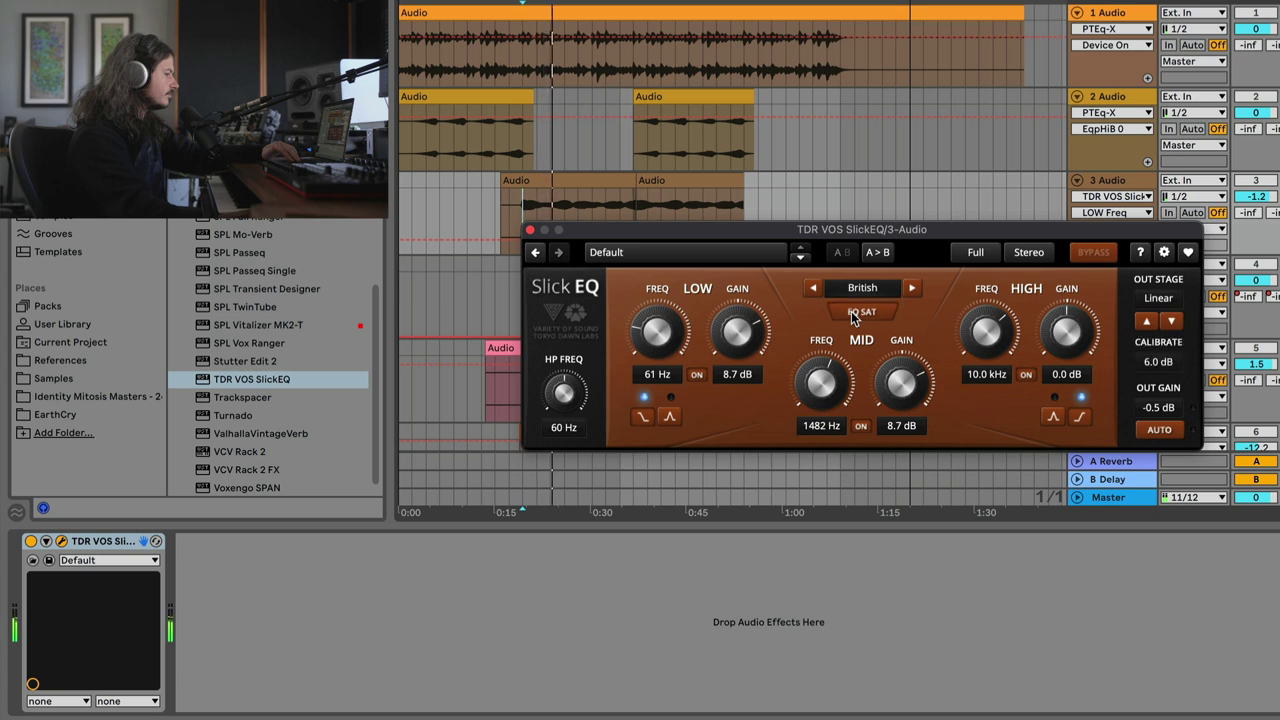
- Bypass and re-enable the Slick EQ twice to compare, leaving it on
click(1168, 407)
key(Escape)
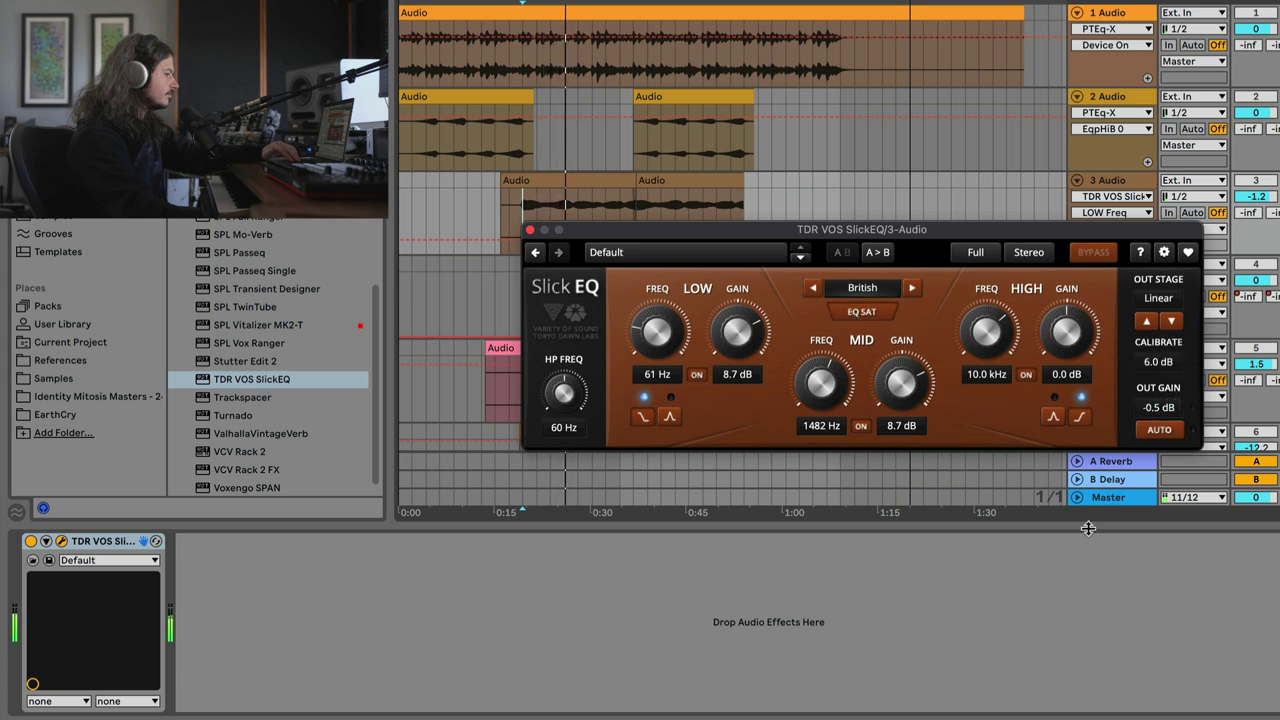
click(32, 543)
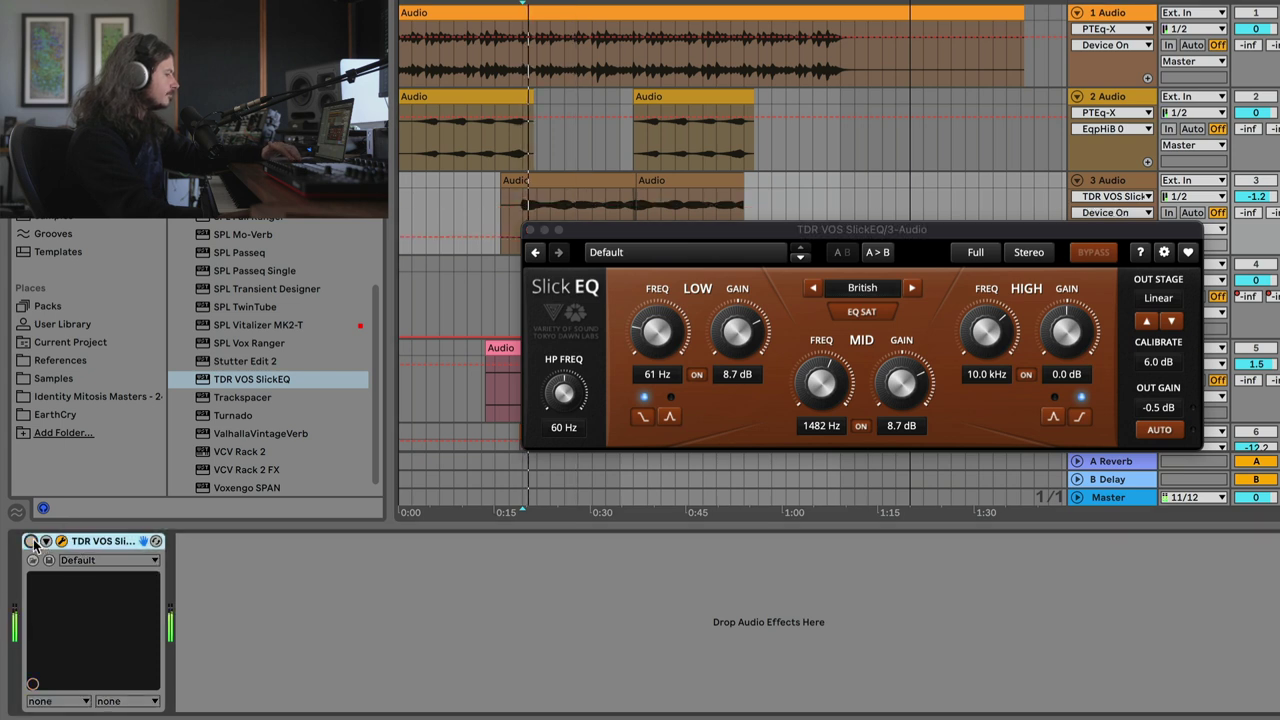
click(32, 543)
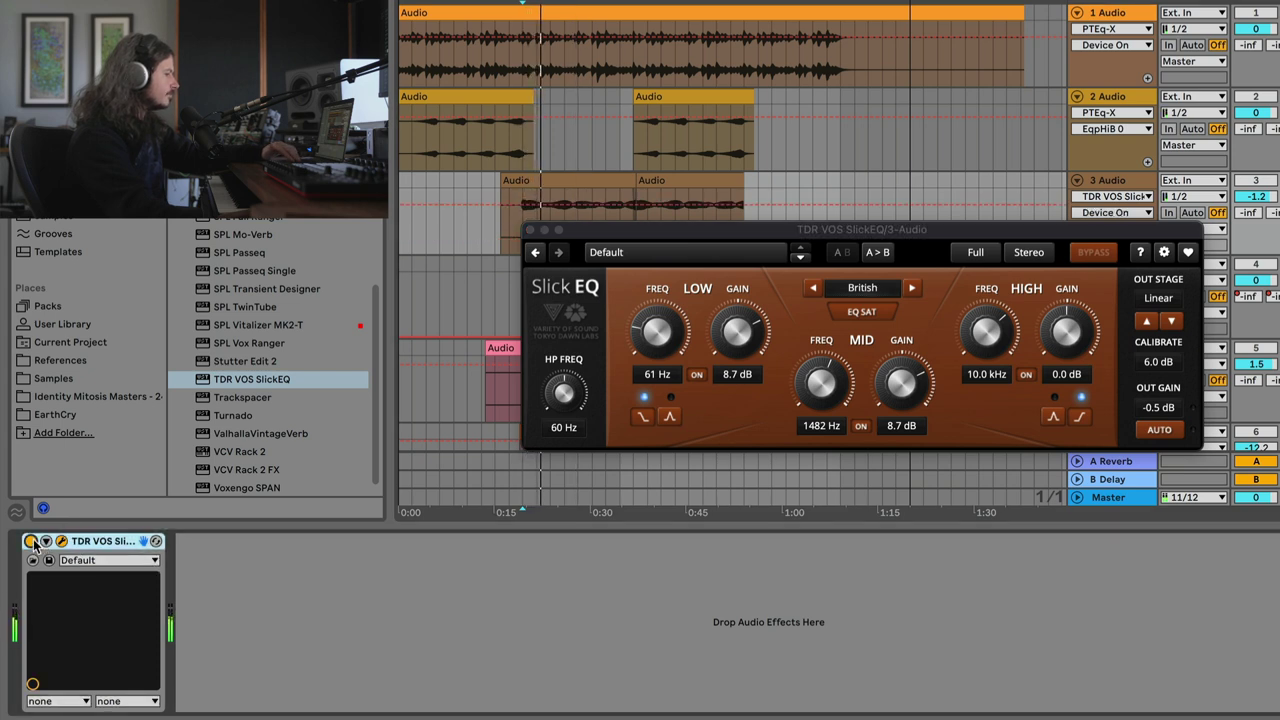
click(32, 543)
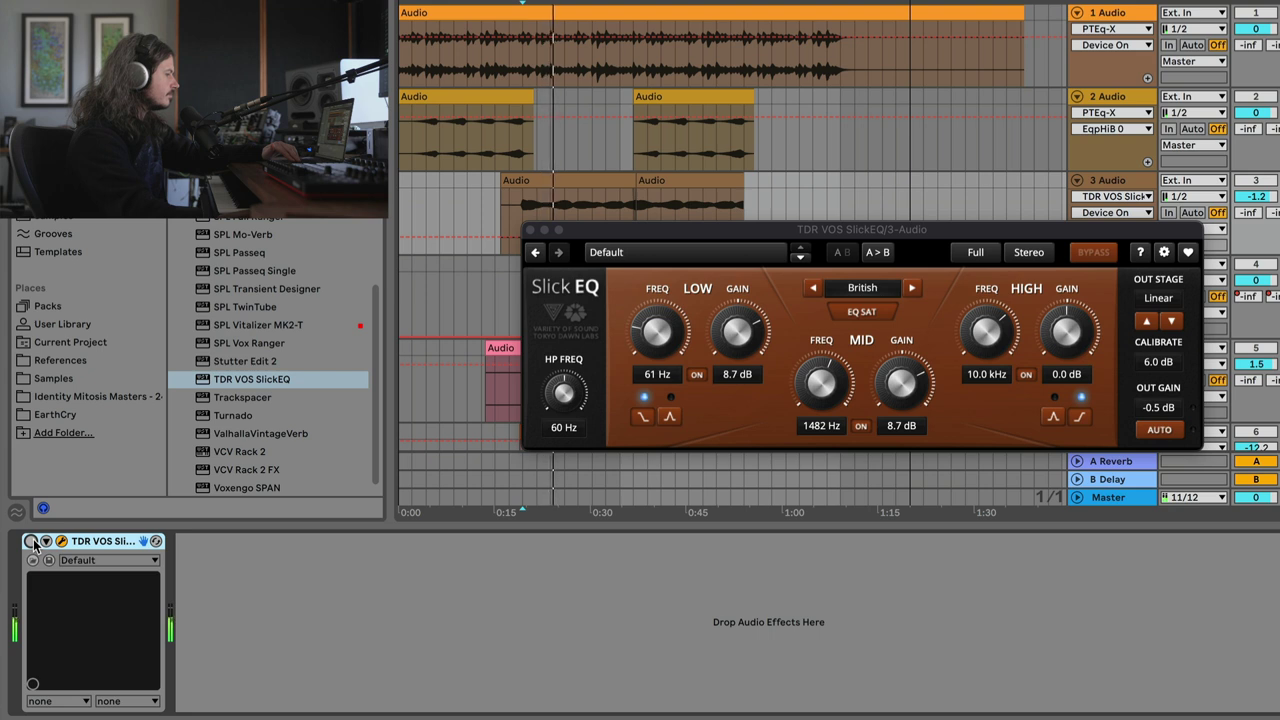
click(32, 543)
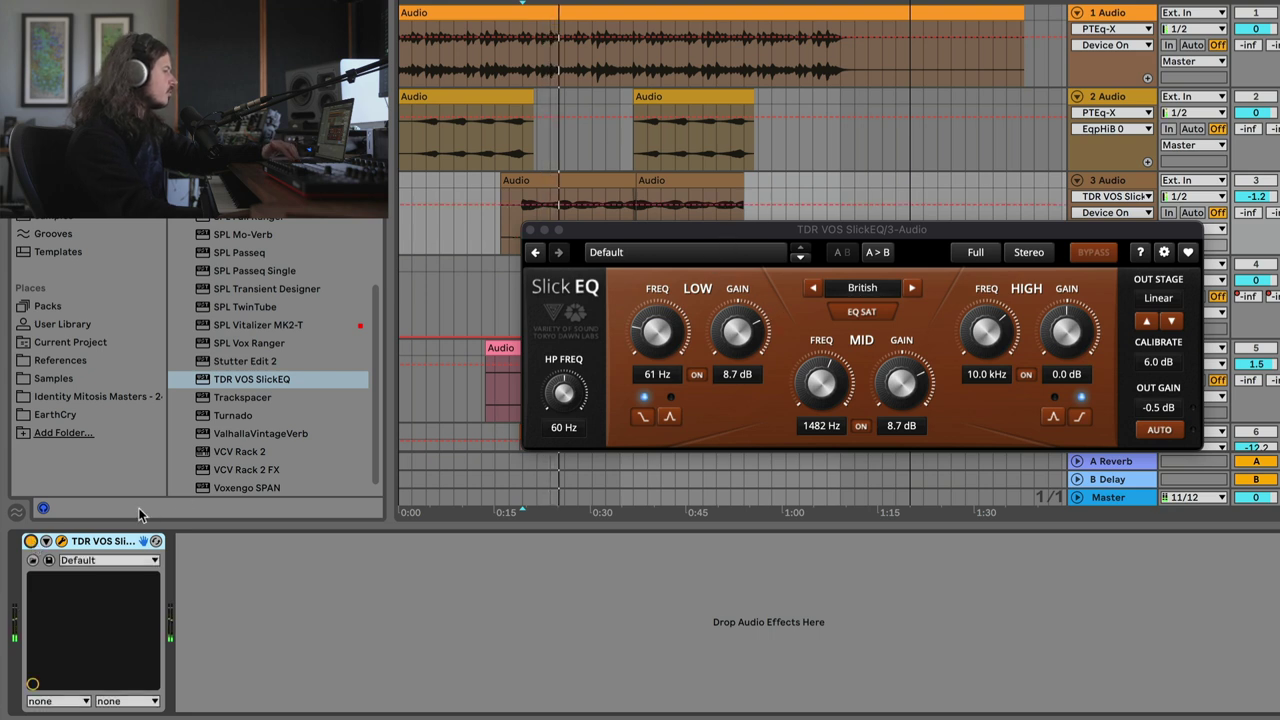
key(space)
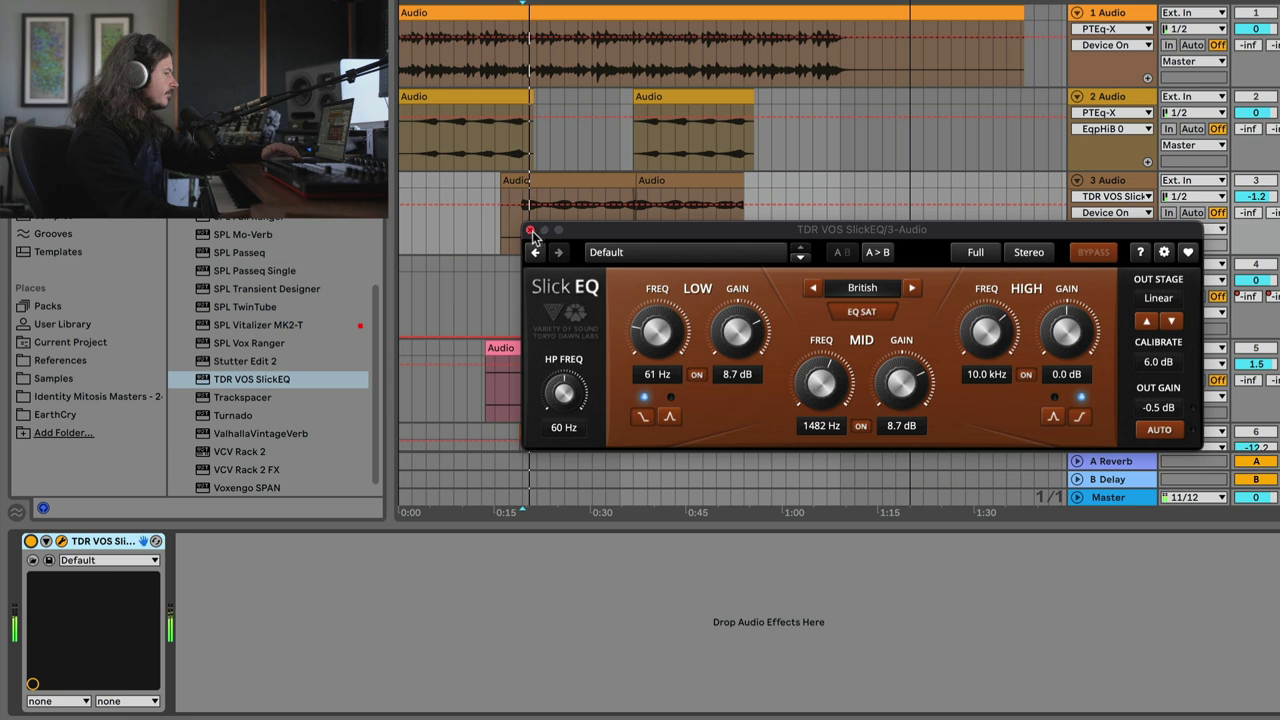
- Reposition the Slick EQ window, close it, and resume playback from around 0:08
drag(965, 229, 1045, 165)
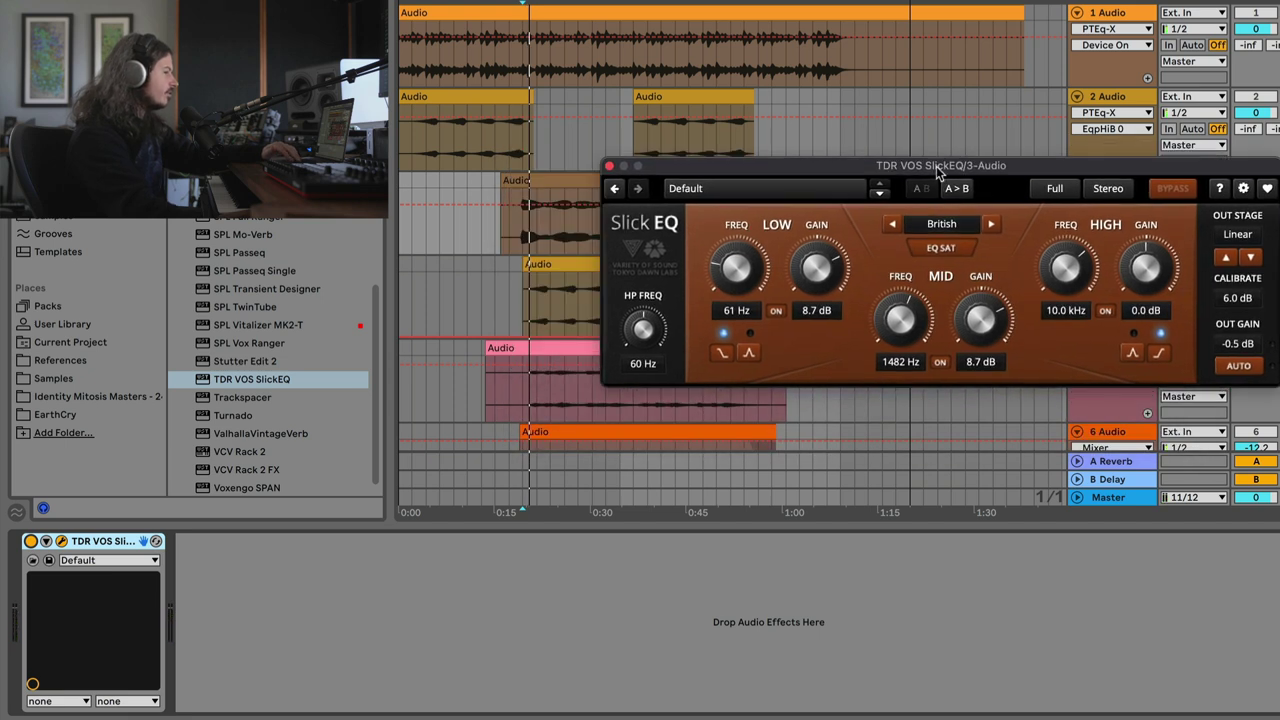
drag(938, 172, 957, 168)
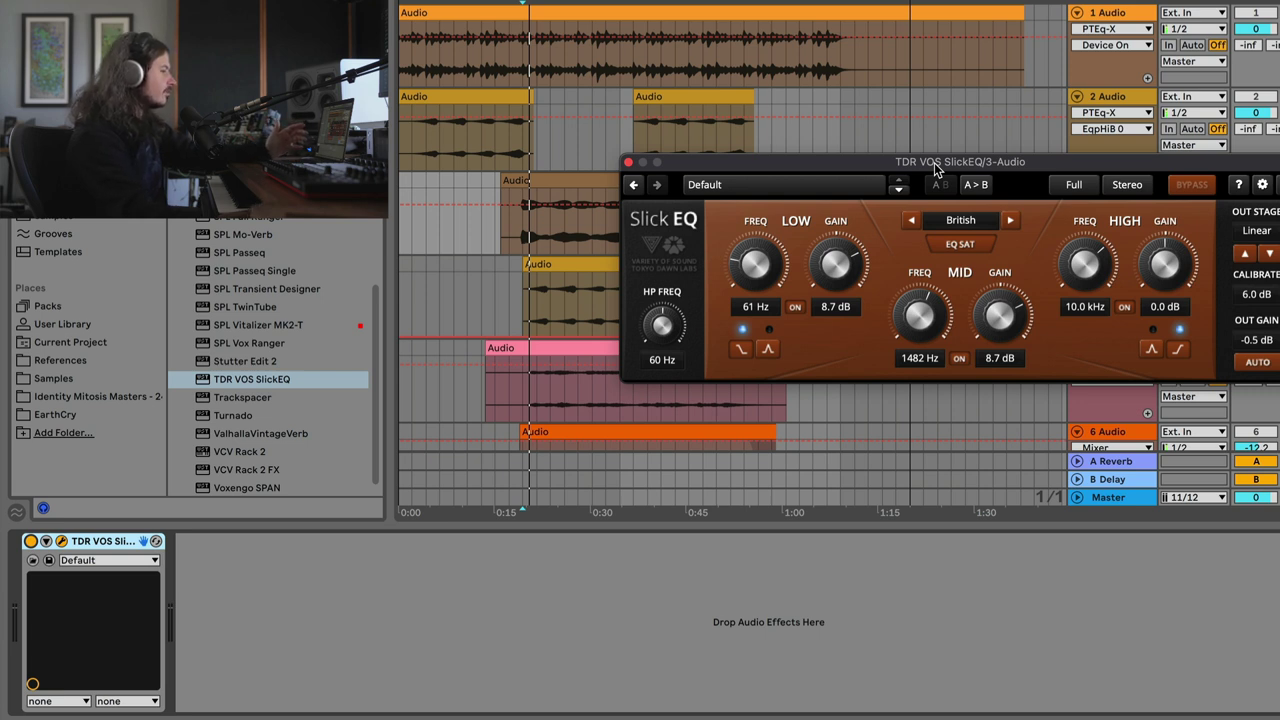
drag(934, 162, 903, 206)
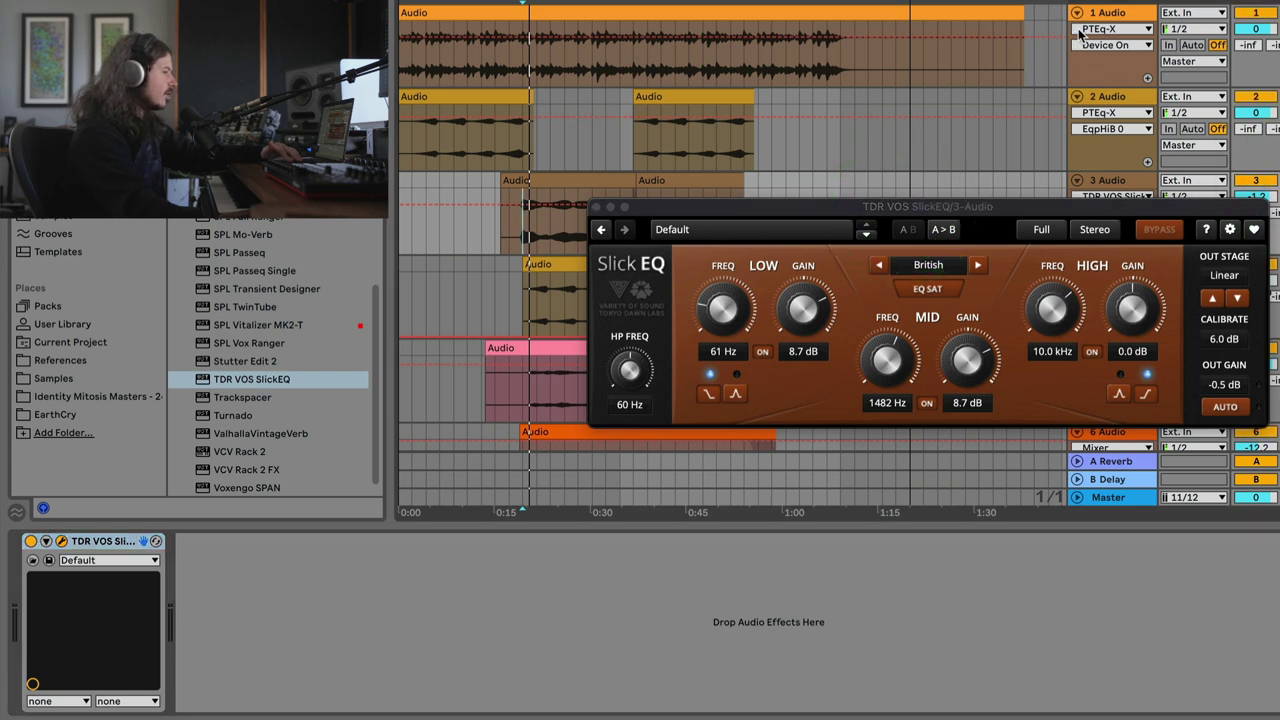
drag(882, 200, 879, 192)
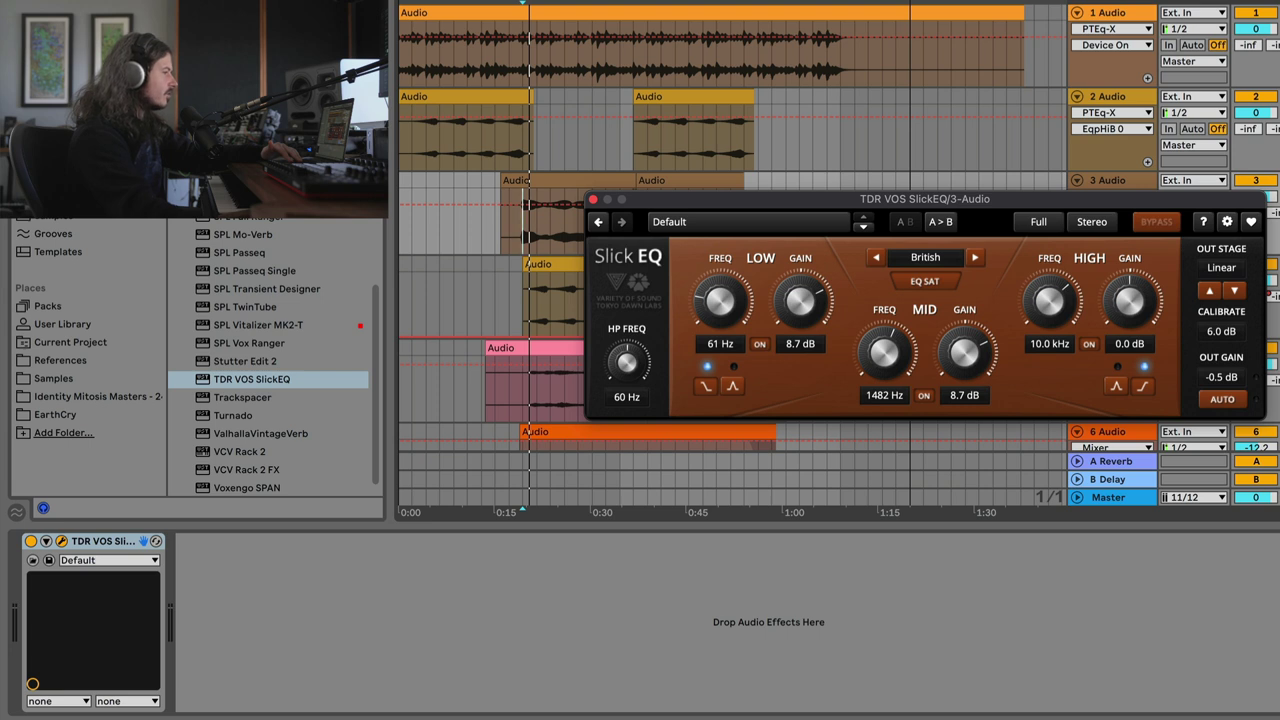
click(455, 50)
key(space)
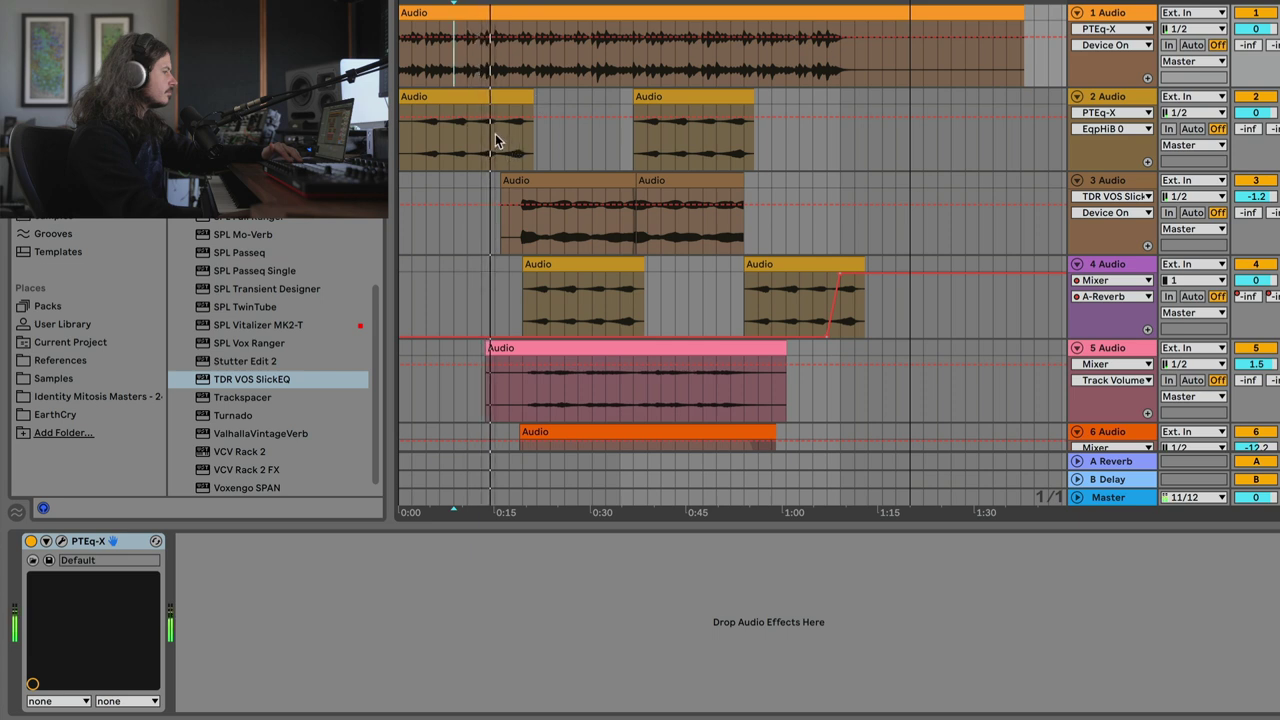
scroll(576, 124, up, 3)
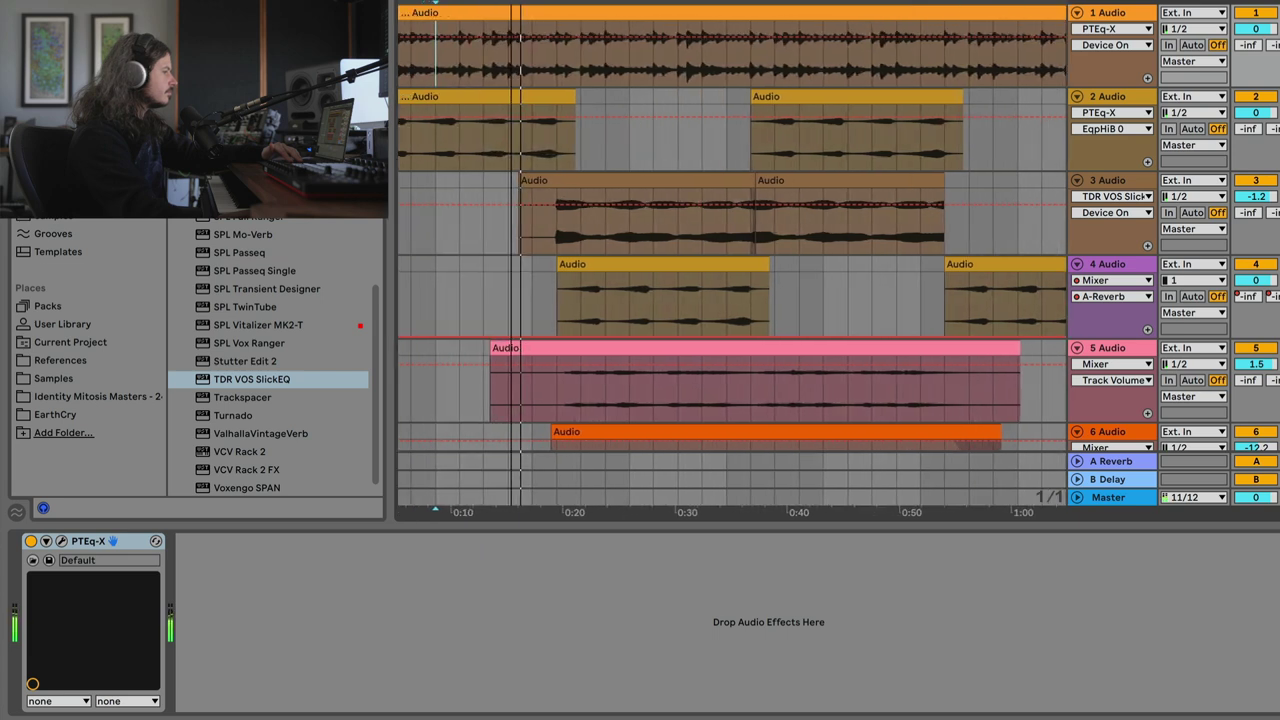
scroll(576, 124, down, 1)
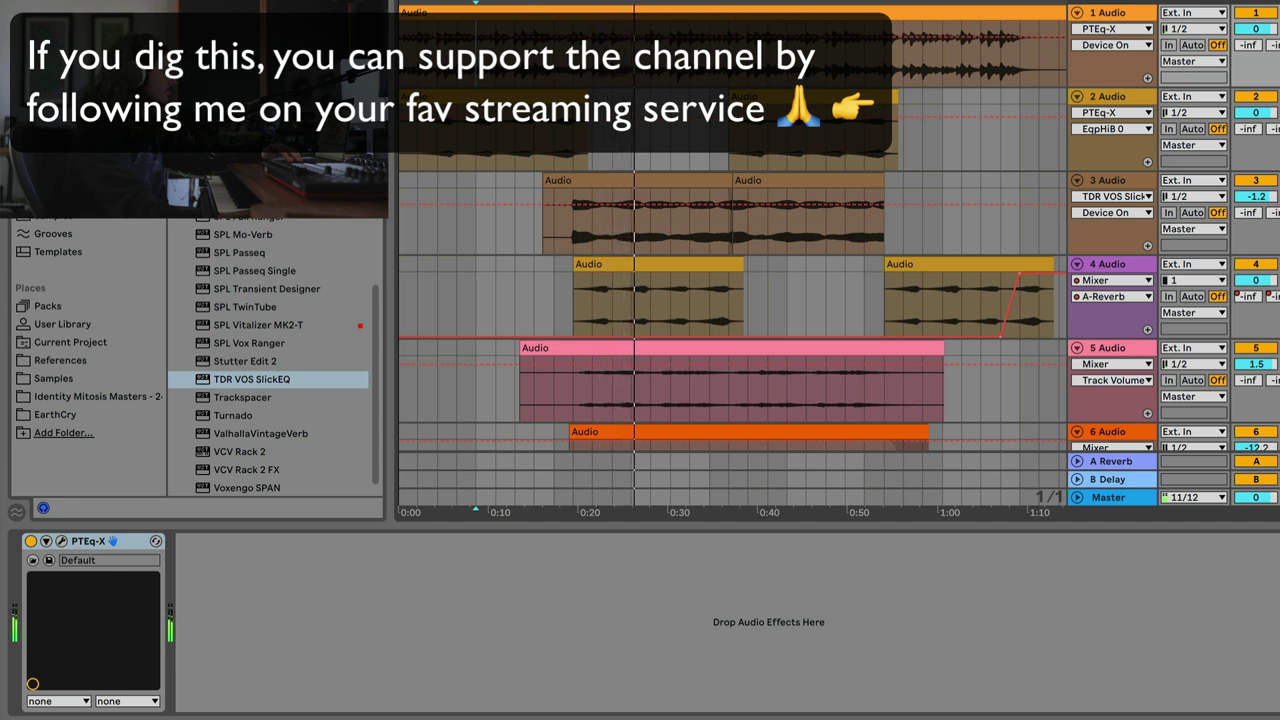
drag(634, 9, 645, 1)
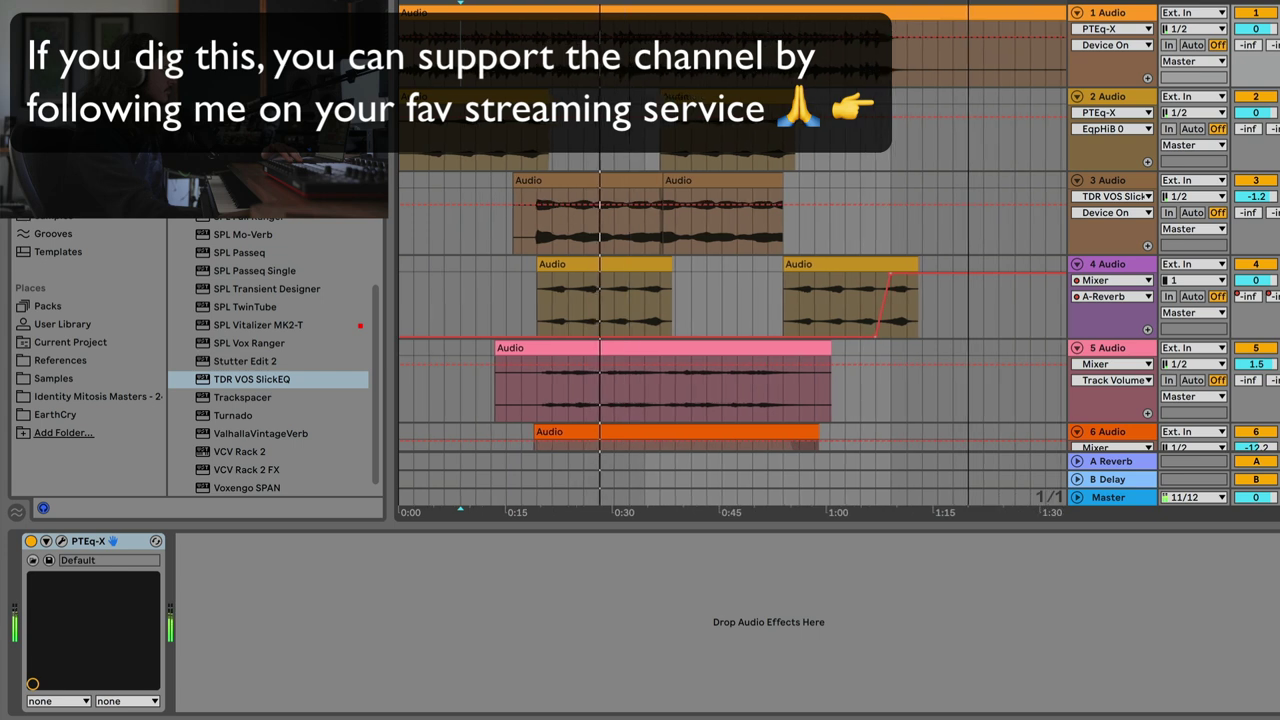